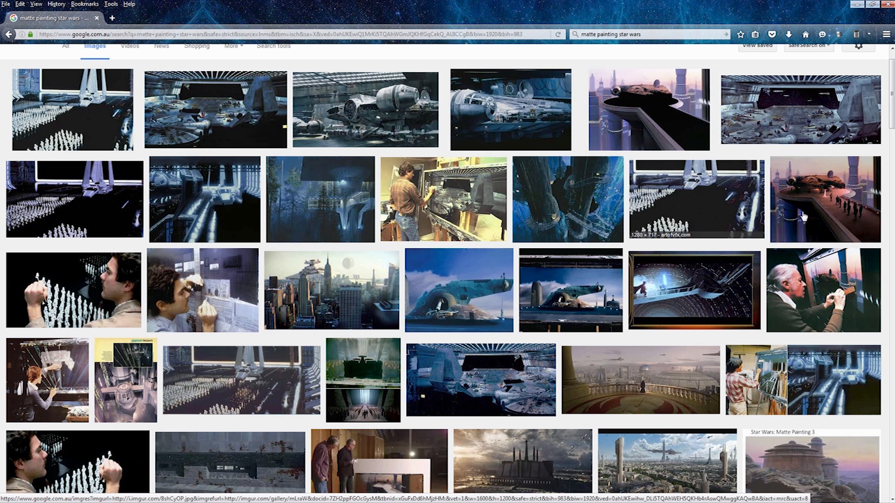
Compare the finished Millennium Falcon landing-platform matte painting with its blacked-out version in the image search results
{"action": "left_click", "coordinate": [809, 191]}
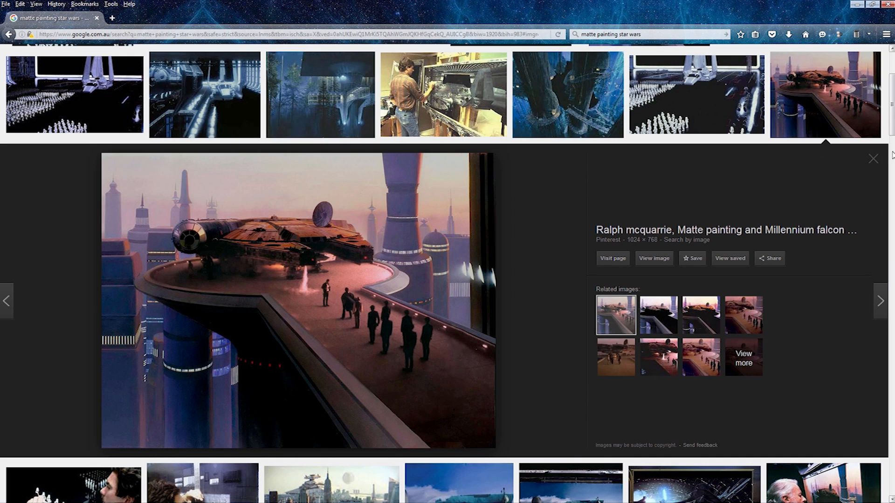
{"action": "scroll", "coordinate": [892, 119], "scroll_direction": "up", "scroll_amount": 2}
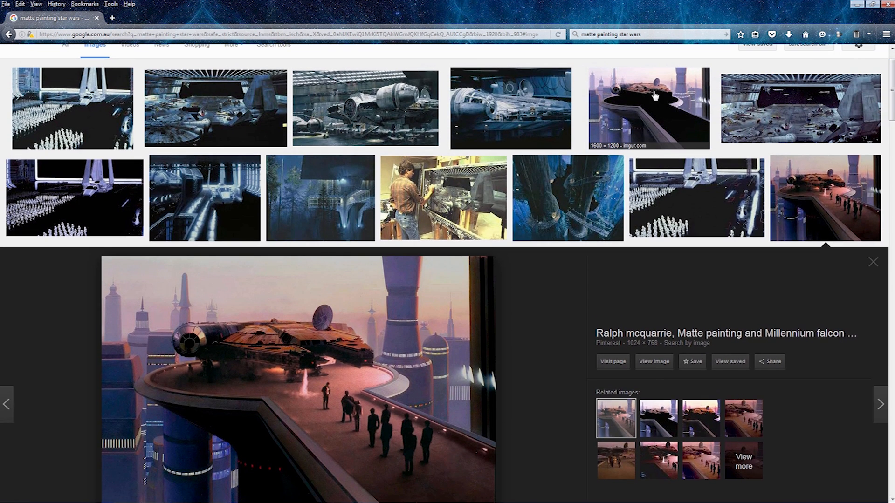
{"action": "left_click", "coordinate": [655, 98]}
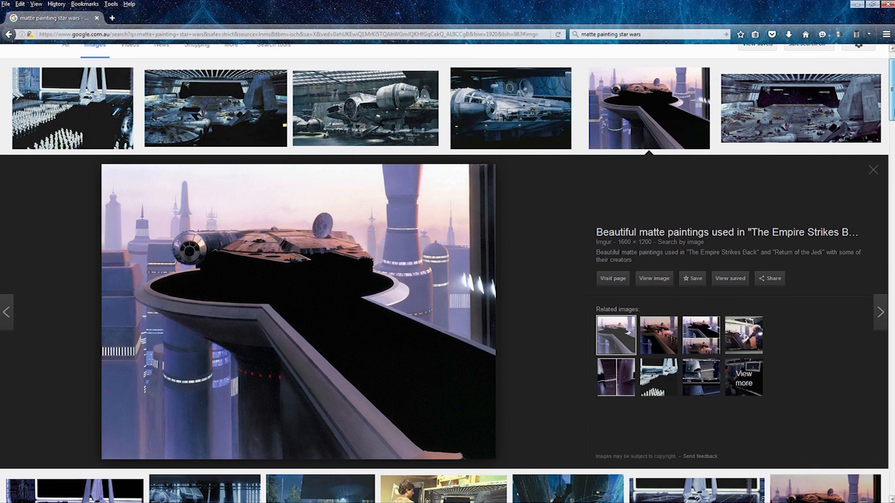
{"action": "scroll", "coordinate": [426, 218], "scroll_direction": "down", "scroll_amount": 1}
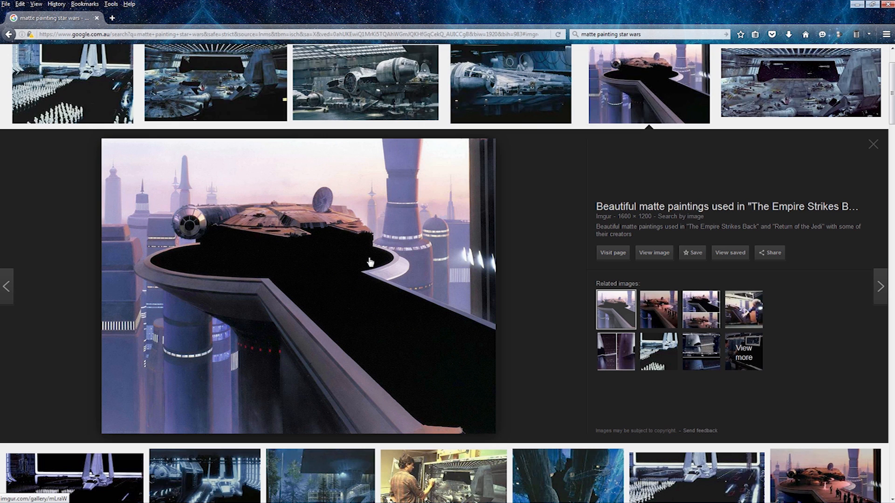
{"action": "left_click", "coordinate": [667, 311]}
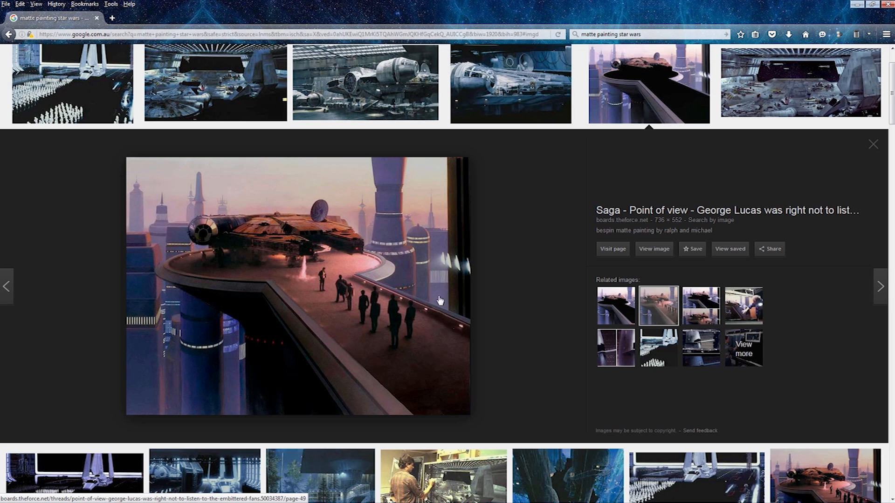
{"action": "left_click", "coordinate": [623, 309]}
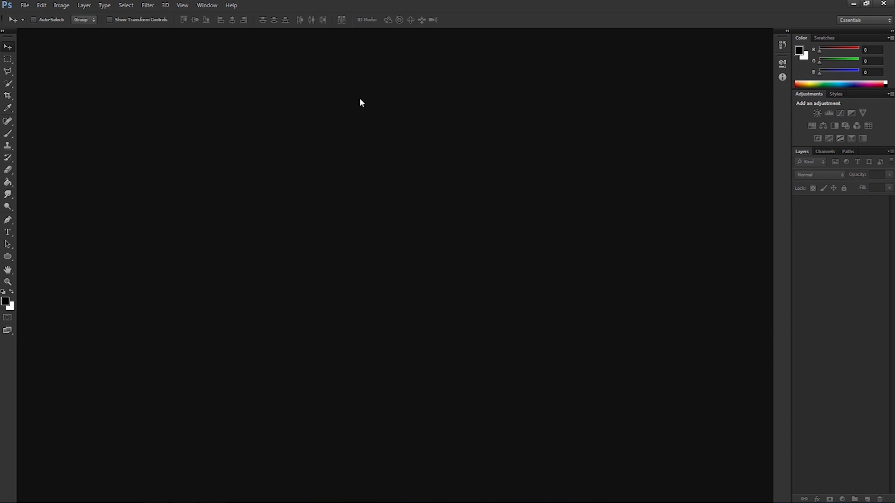
Create a new document named Doctor Strange Matte, 2000 pixels wide and 2000 pixels high
{"action": "left_click", "coordinate": [24, 5]}
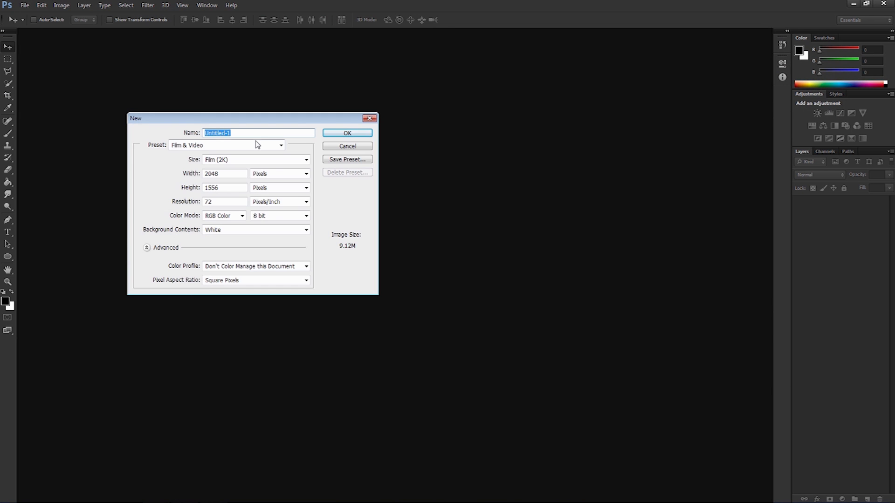
{"action": "type", "text": "Doctor Strange Matte"}
{"action": "left_click_drag", "start_coordinate": [213, 174], "coordinate": [238, 175]}
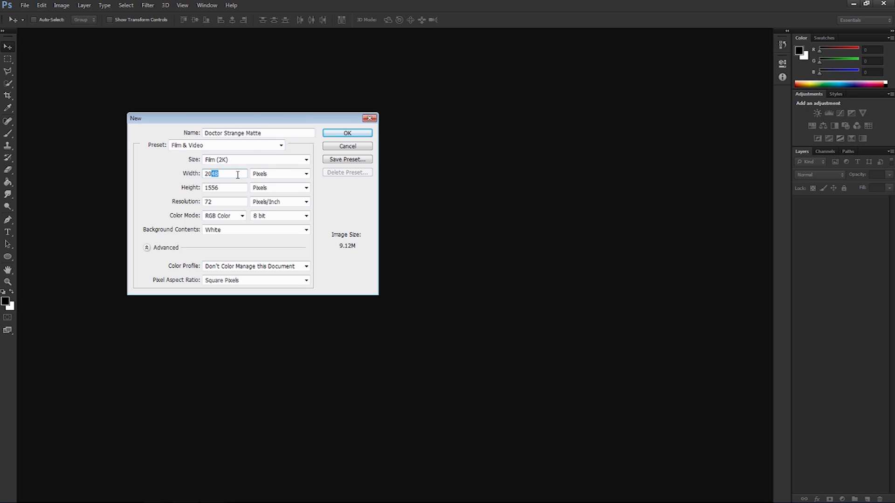
{"action": "type", "text": "00"}
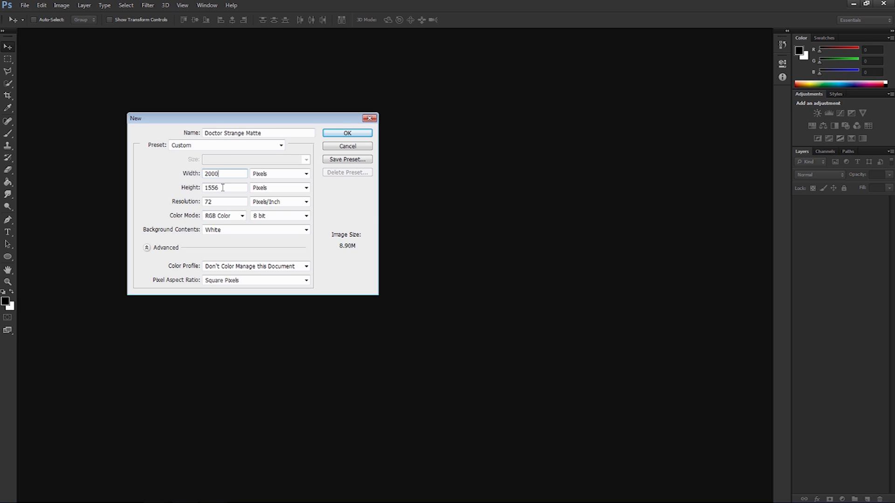
{"action": "left_click_drag", "start_coordinate": [216, 188], "coordinate": [236, 187]}
{"action": "type", "text": "0"}
{"action": "left_click_drag", "start_coordinate": [224, 186], "coordinate": [183, 185]}
{"action": "type", "text": "2000"}
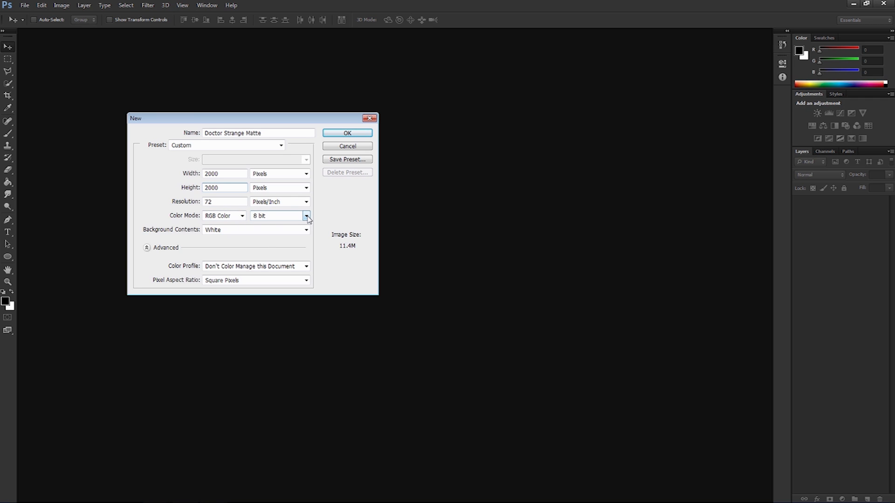
{"action": "left_click", "coordinate": [339, 135]}
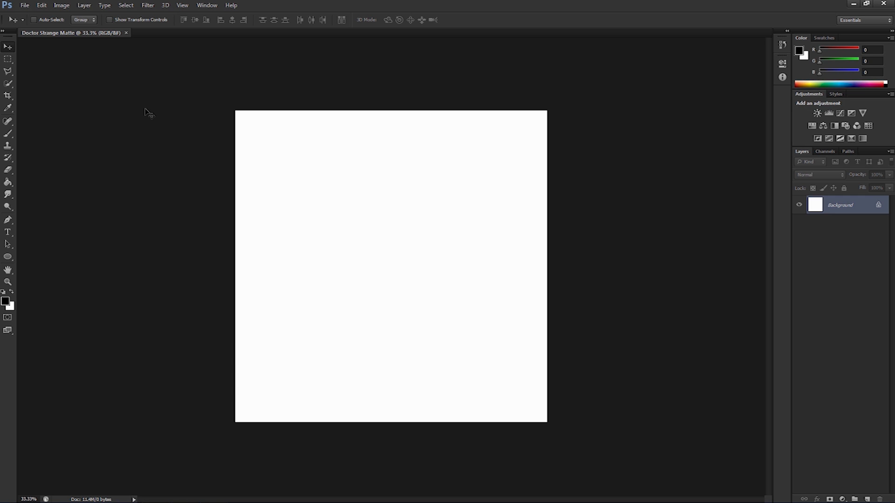
Open the six source images in the Photoshop folder, from Dark sky through Space element
{"action": "left_click", "coordinate": [24, 6]}
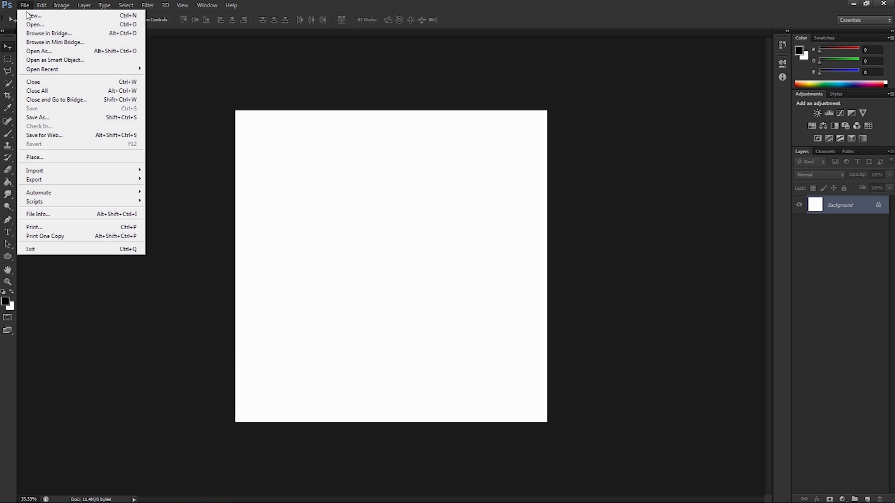
{"action": "left_click", "coordinate": [29, 22]}
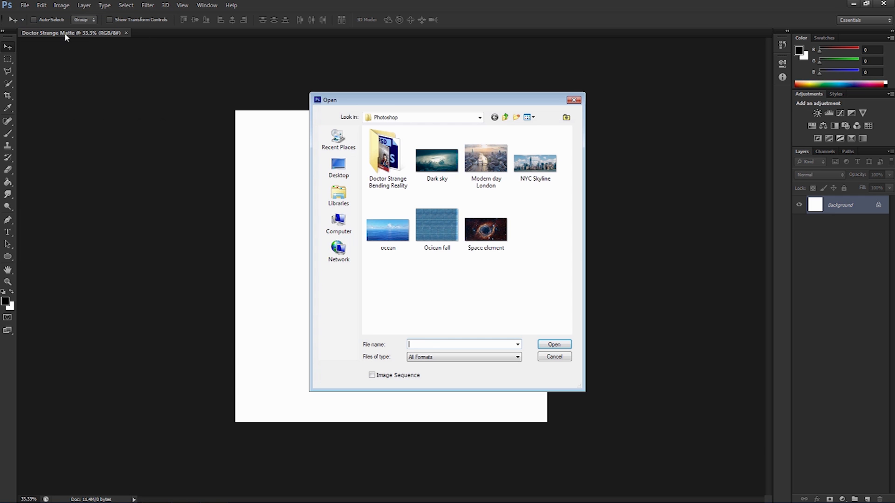
{"action": "left_click", "coordinate": [451, 177]}
{"action": "left_click", "coordinate": [486, 228], "text": "shift"}
{"action": "left_click", "coordinate": [545, 345]}
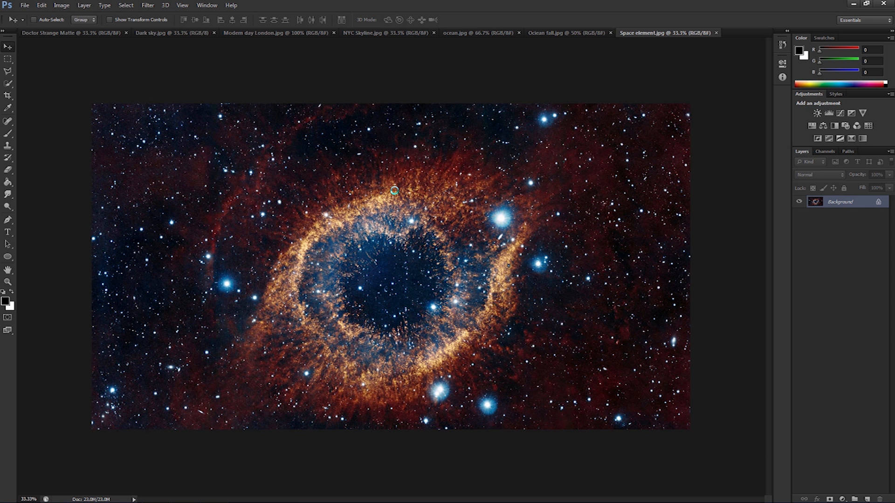
Review the opened sky, London, New York skyline, ocean, ocean fall and space source images one by one
{"action": "left_click", "coordinate": [542, 33]}
{"action": "left_click", "coordinate": [485, 32]}
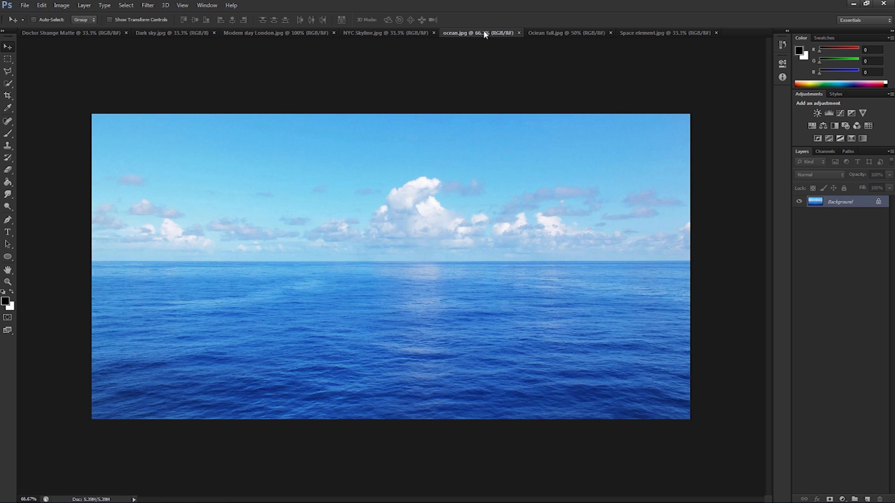
{"action": "left_click", "coordinate": [404, 33]}
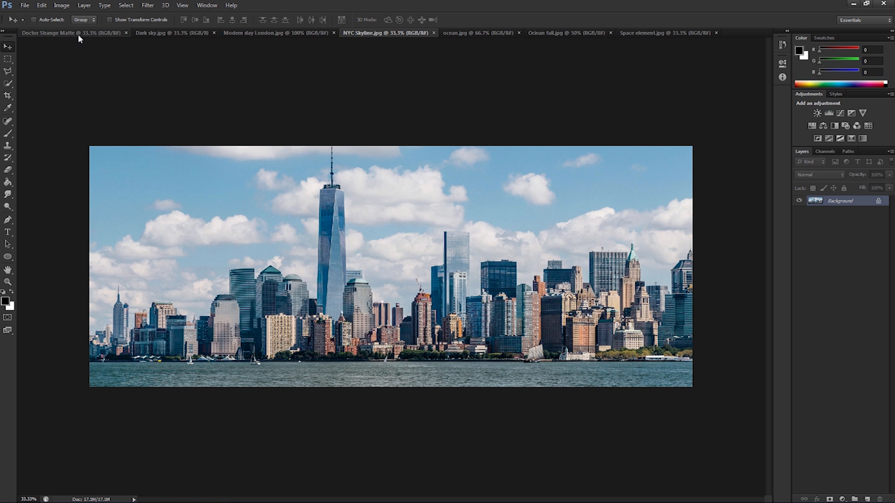
{"action": "left_click", "coordinate": [174, 33]}
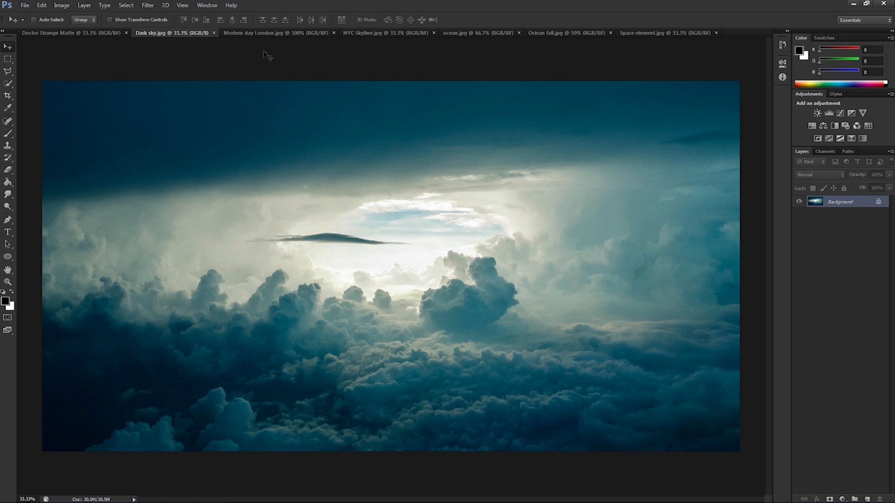
{"action": "left_click", "coordinate": [256, 33]}
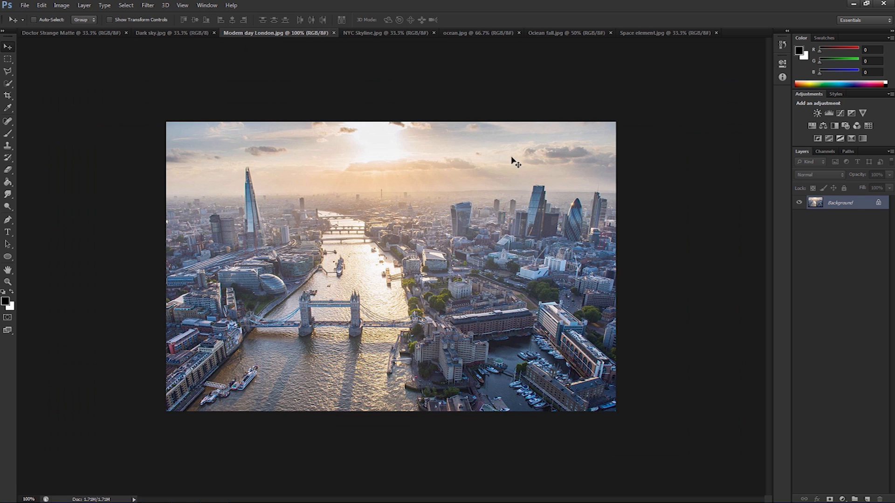
{"action": "left_click", "coordinate": [387, 35]}
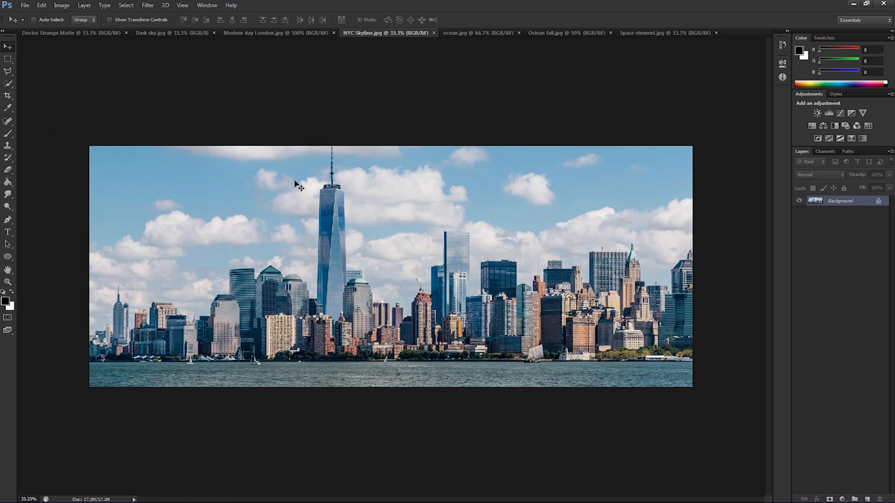
{"action": "left_click", "coordinate": [457, 33]}
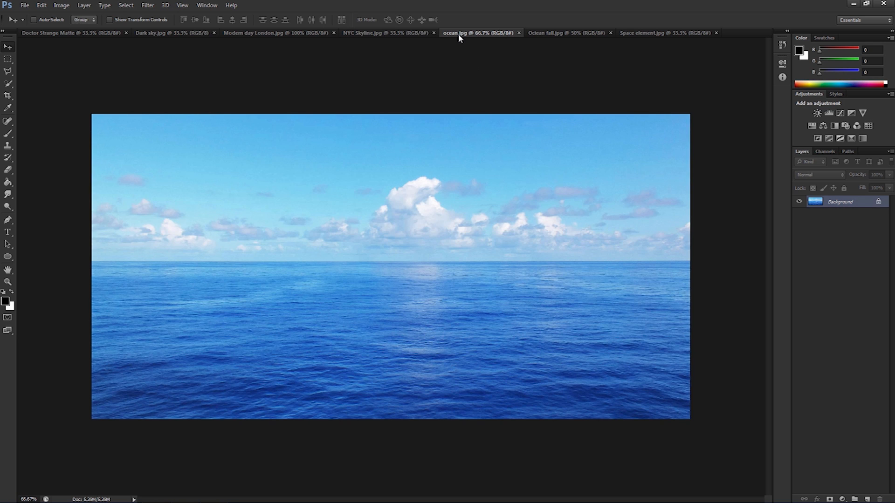
{"action": "left_click", "coordinate": [561, 35]}
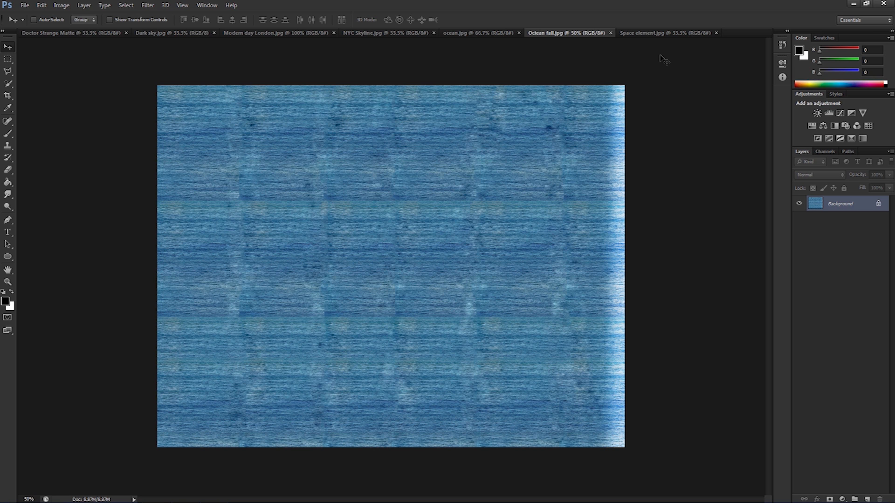
{"action": "left_click", "coordinate": [647, 34]}
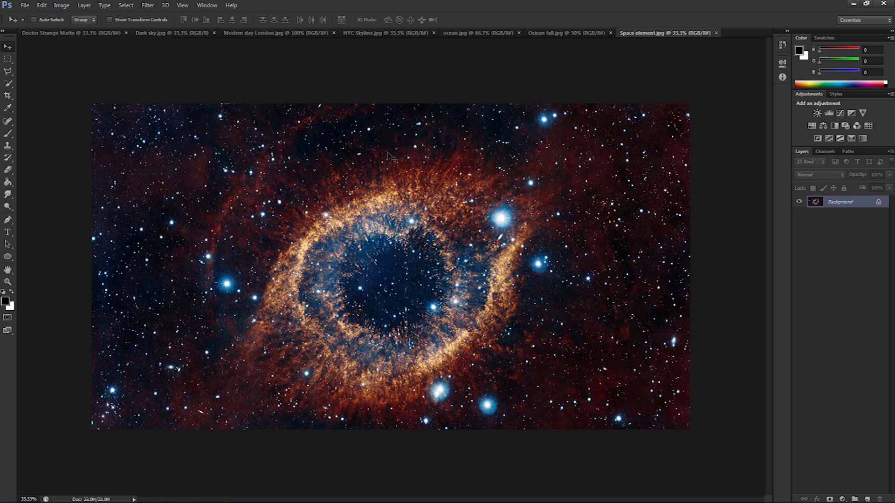
Copy the entire Dark sky image and paste it into the Doctor Strange Matte document as a new layer
{"action": "left_click", "coordinate": [172, 34]}
{"action": "left_click", "coordinate": [7, 59]}
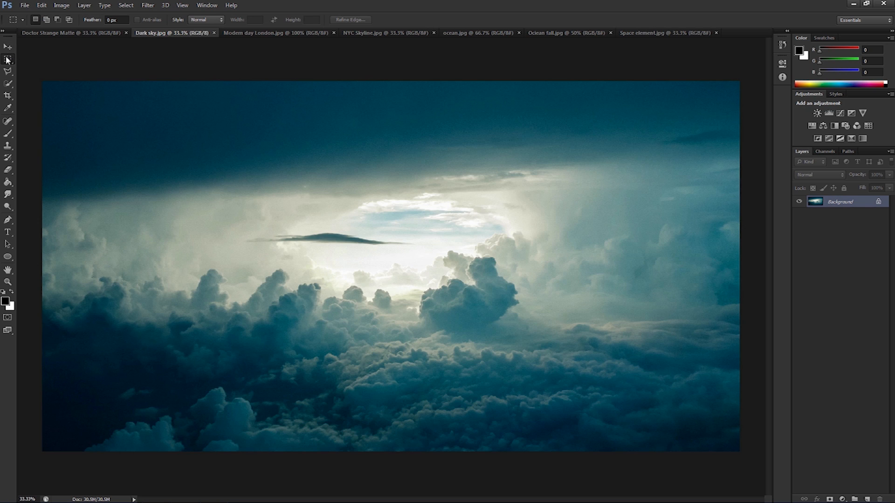
{"action": "left_click_drag", "start_coordinate": [38, 66], "coordinate": [784, 474]}
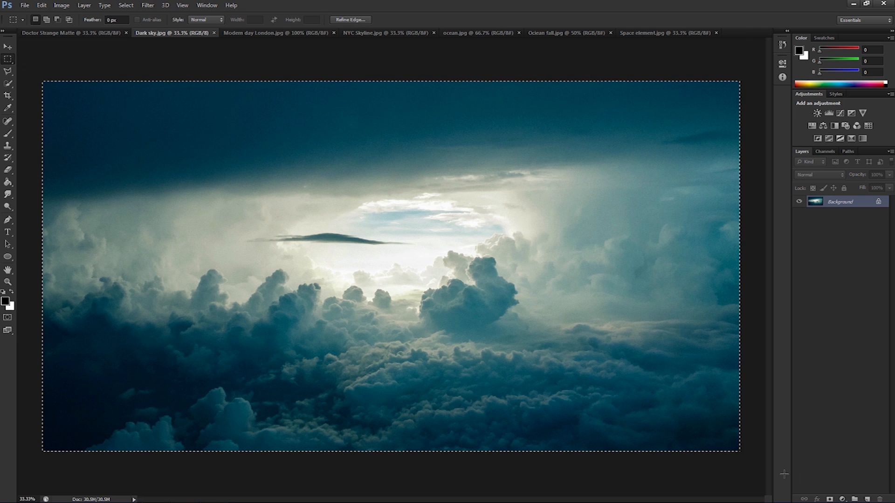
{"action": "left_click", "coordinate": [36, 34]}
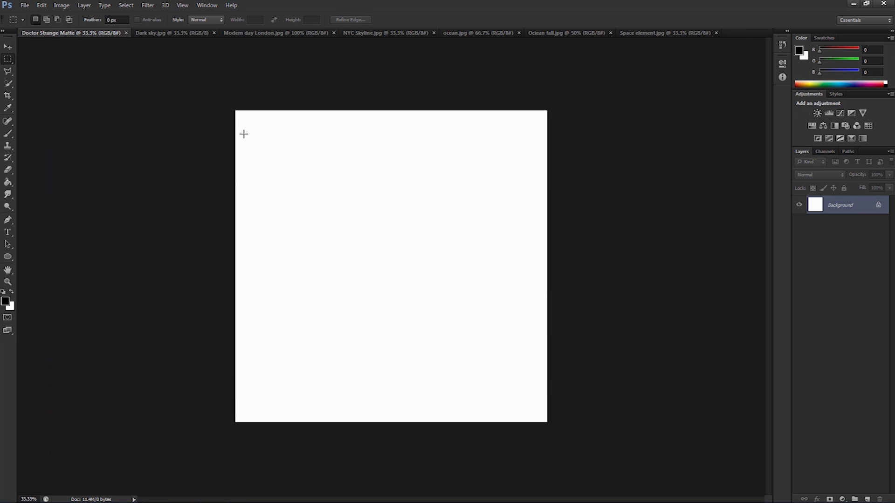
{"action": "key", "text": "ctrl+v"}
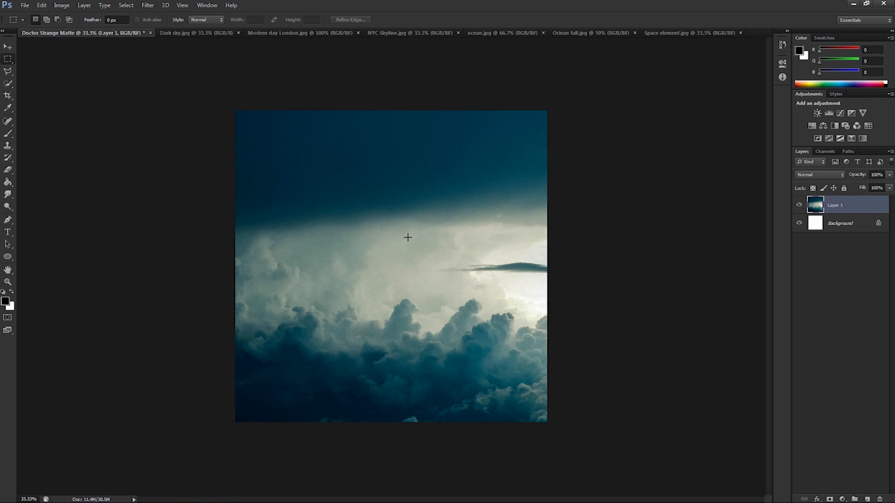
Scale the pasted sky layer to about 86% and position it so the bright cloud opening sits mid-canvas and the canvas is covered
{"action": "key", "text": "ctrl+t"}
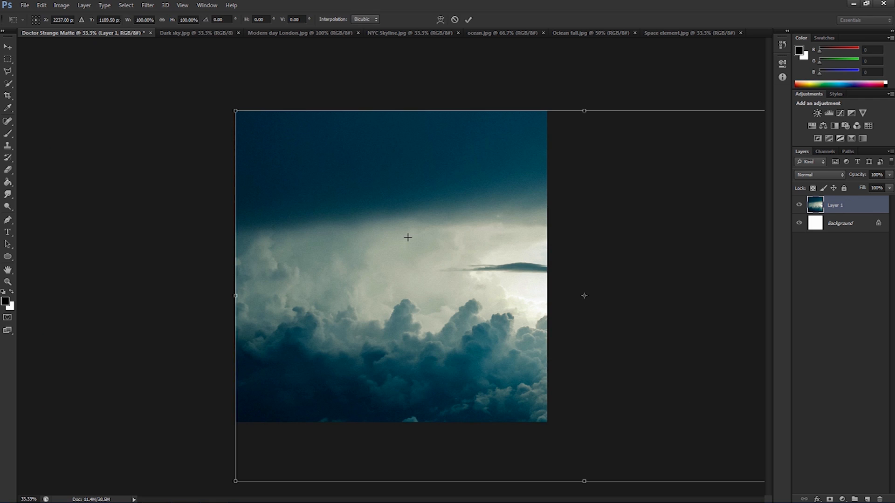
{"action": "left_click_drag", "start_coordinate": [235, 110], "coordinate": [442, 219]}
{"action": "left_click_drag", "start_coordinate": [488, 254], "coordinate": [209, 145]}
{"action": "left_click_drag", "start_coordinate": [652, 372], "coordinate": [754, 424]}
{"action": "left_click_drag", "start_coordinate": [643, 305], "coordinate": [582, 304]}
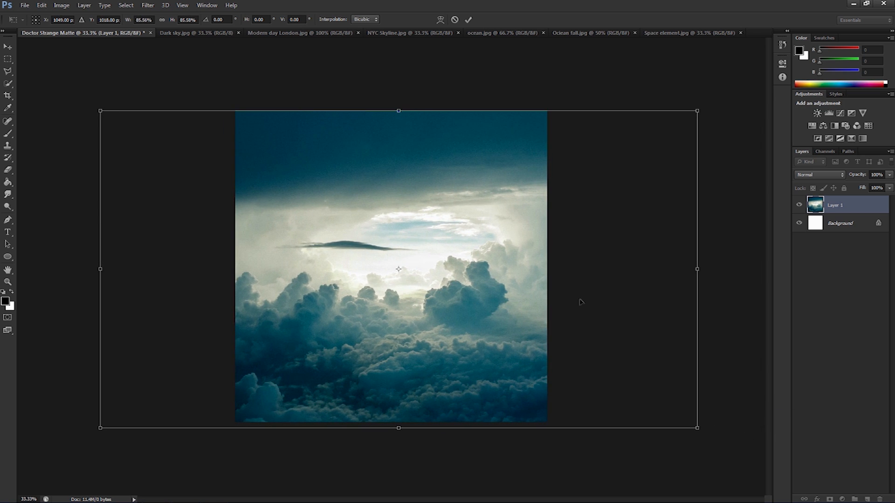
{"action": "key", "text": "Return"}
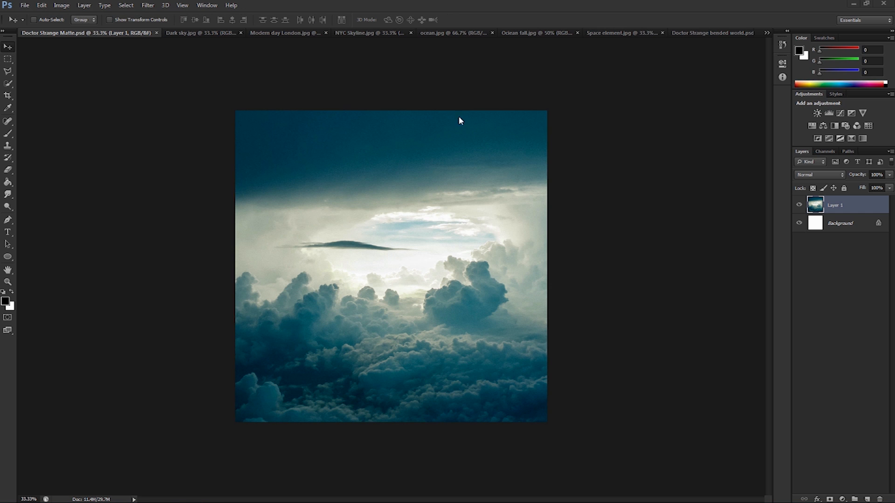
Copy the entire Space element image and paste it into the Doctor Strange Matte document above the sky layer
{"action": "left_click", "coordinate": [600, 34]}
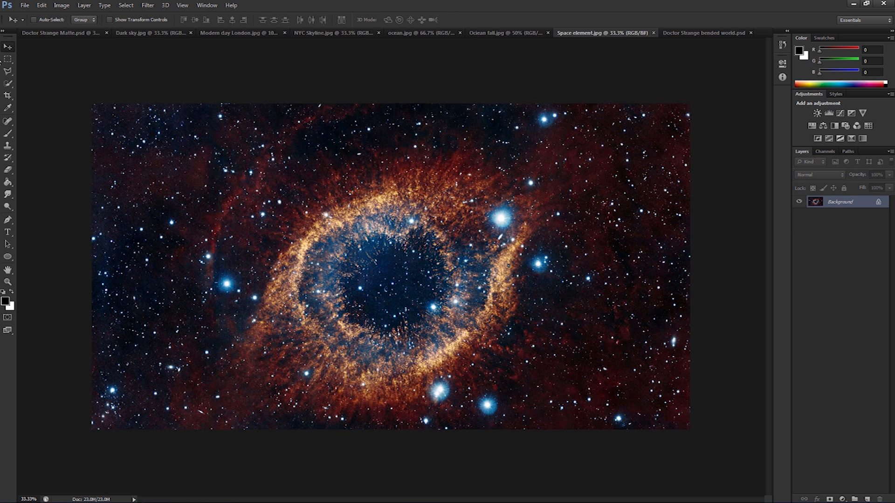
{"action": "left_click", "coordinate": [8, 58]}
{"action": "left_click_drag", "start_coordinate": [82, 87], "coordinate": [776, 433]}
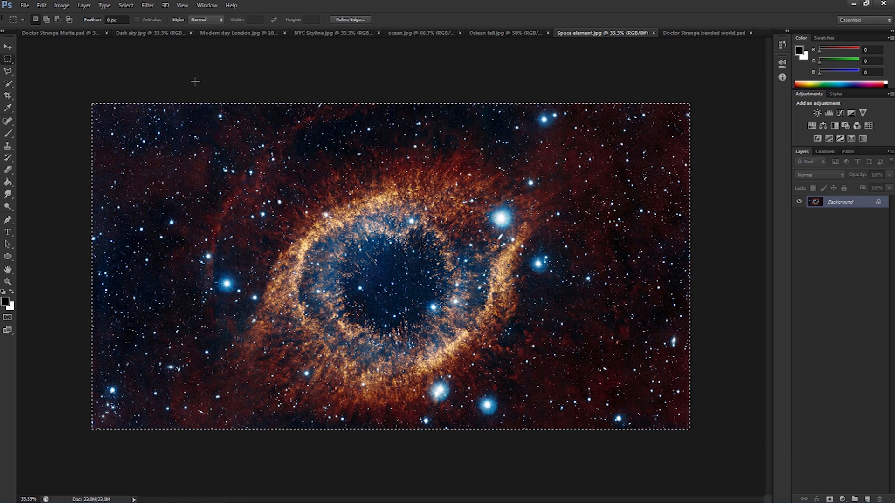
{"action": "left_click", "coordinate": [41, 5]}
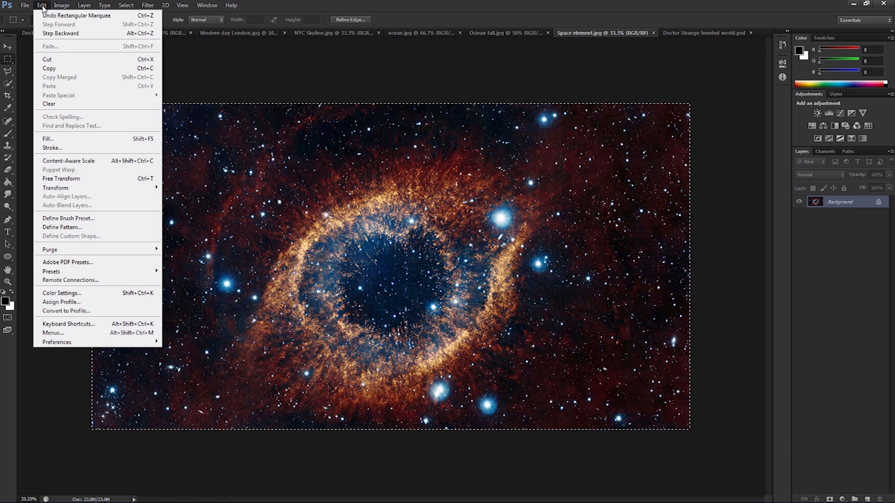
{"action": "left_click", "coordinate": [49, 68]}
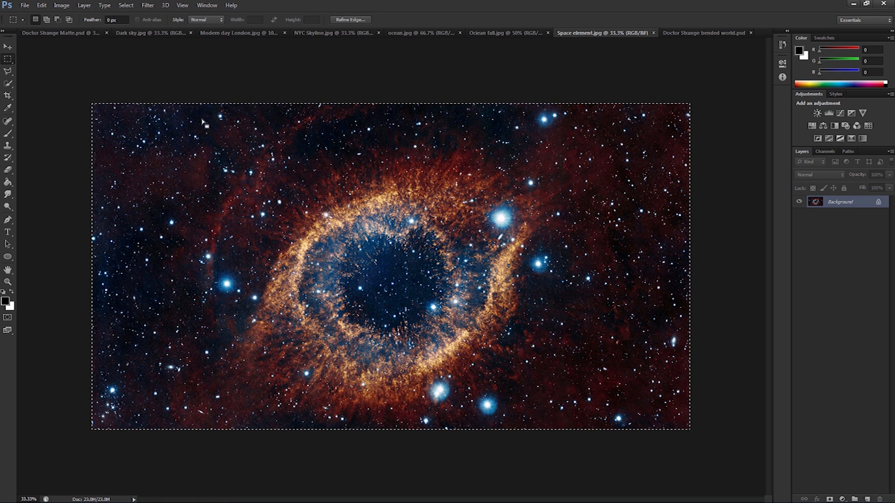
{"action": "left_click", "coordinate": [43, 32]}
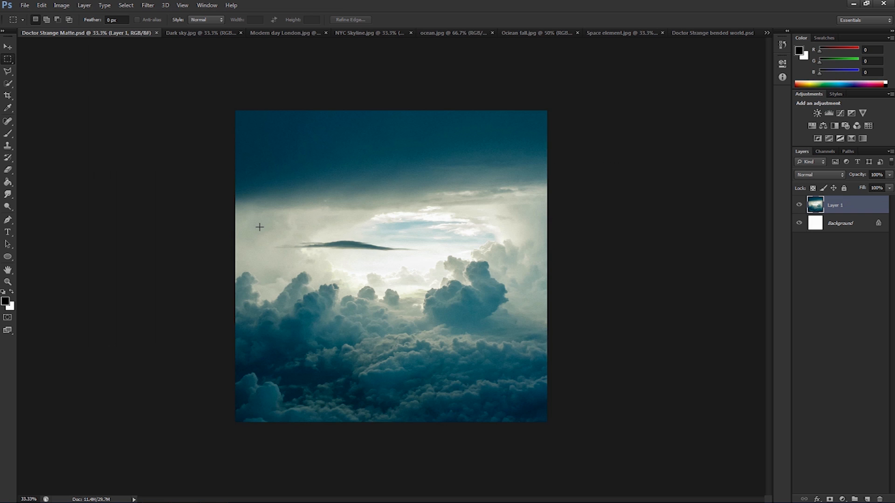
{"action": "key", "text": "ctrl+v"}
{"action": "left_click", "coordinate": [43, 6]}
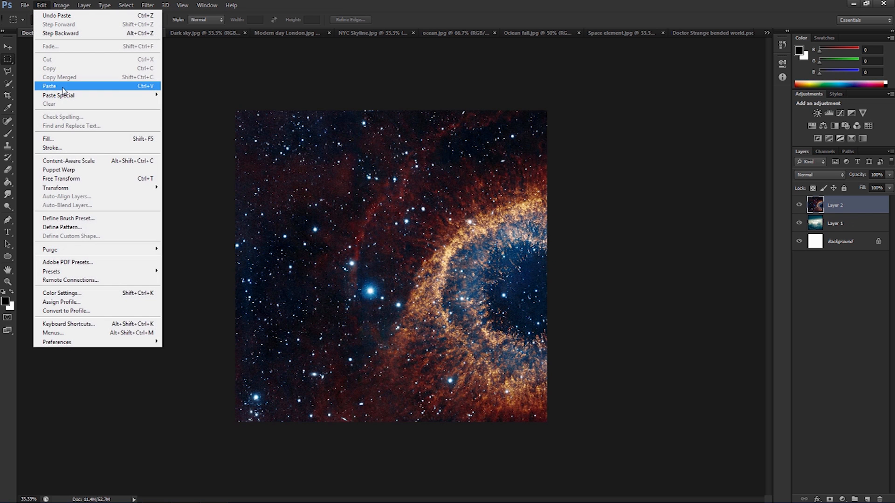
Resize and reposition the space layer to cover the canvas with the nebula ring right of centre, and set its blending mode to Screen
{"action": "left_click", "coordinate": [355, 87]}
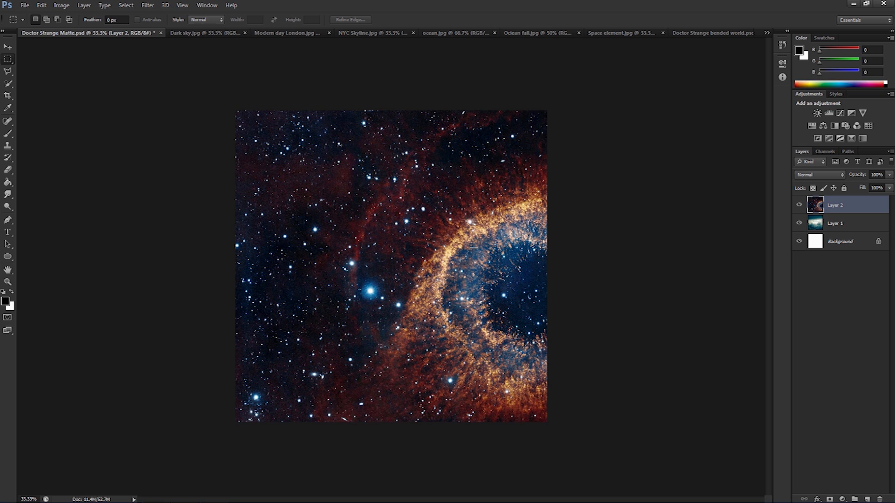
{"action": "key", "text": "ctrl+t"}
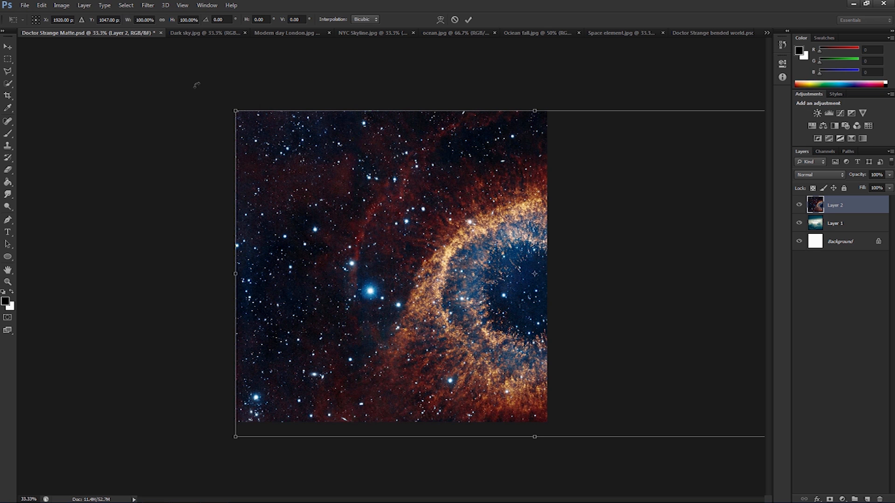
{"action": "left_click", "coordinate": [42, 5]}
{"action": "mouse_move", "coordinate": [67, 188]}
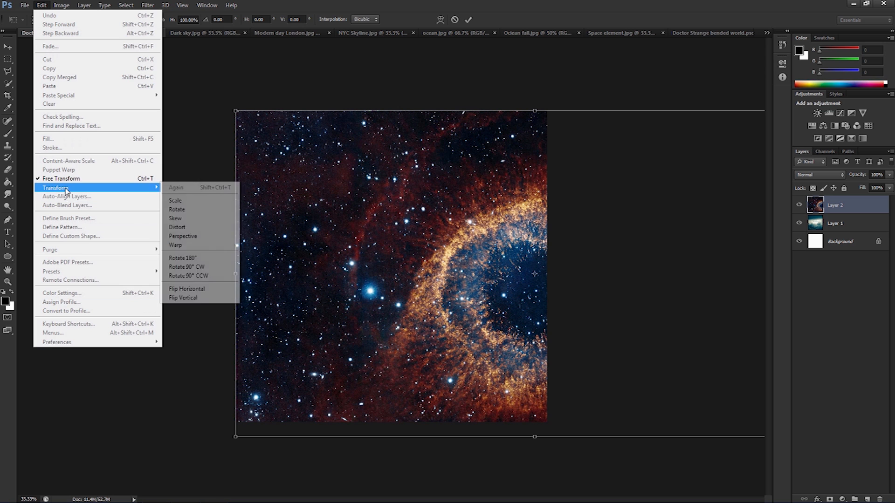
{"action": "left_click", "coordinate": [172, 149]}
{"action": "left_click_drag", "start_coordinate": [235, 112], "coordinate": [268, 210]}
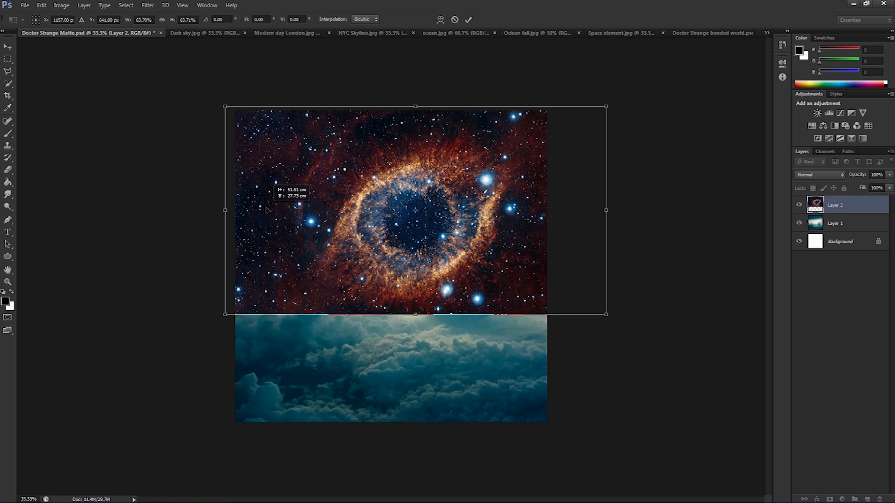
{"action": "left_click_drag", "start_coordinate": [604, 313], "coordinate": [797, 437]}
{"action": "left_click_drag", "start_coordinate": [661, 343], "coordinate": [607, 342]}
{"action": "key", "text": "m"}
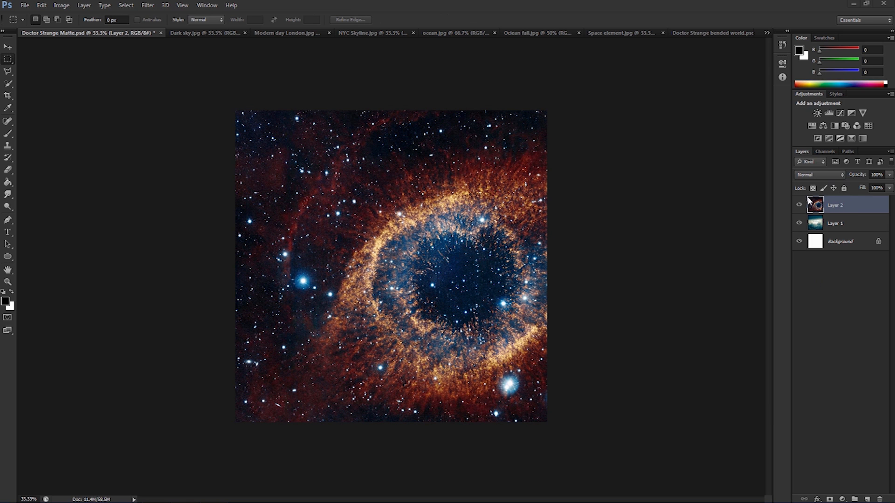
{"action": "left_click", "coordinate": [828, 174]}
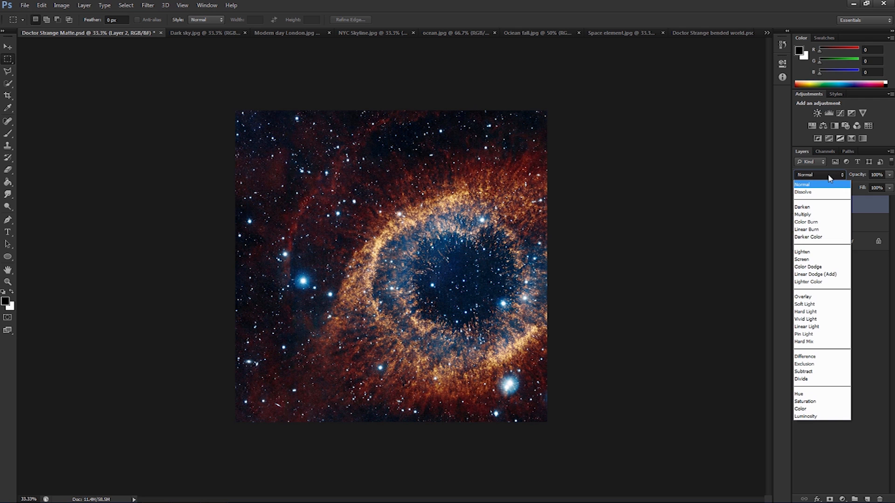
{"action": "left_click", "coordinate": [808, 259]}
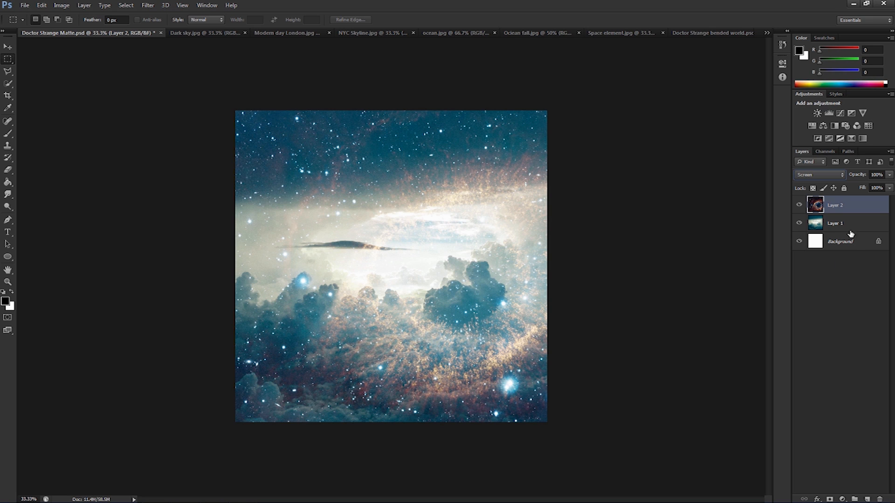
Rename the sky layer Clouds and the nebula layer Space
{"action": "double_click", "coordinate": [834, 224]}
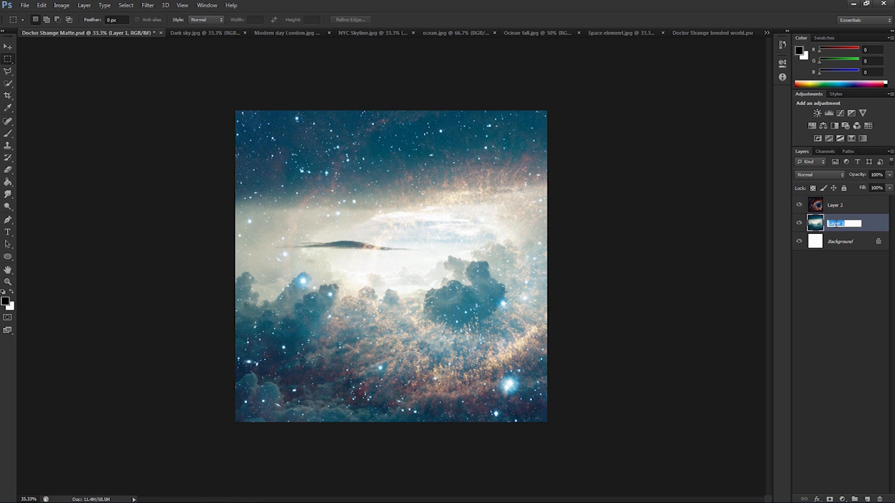
{"action": "type", "text": "Clouds"}
{"action": "left_click", "coordinate": [835, 205]}
{"action": "double_click", "coordinate": [837, 205]}
{"action": "left_click_drag", "start_coordinate": [848, 206], "coordinate": [828, 205]}
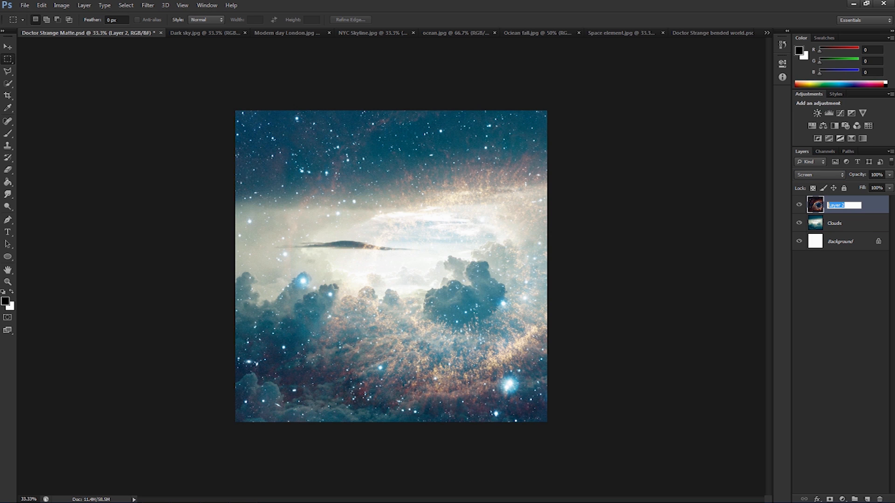
{"action": "type", "text": "Space"}
{"action": "left_click", "coordinate": [840, 270]}
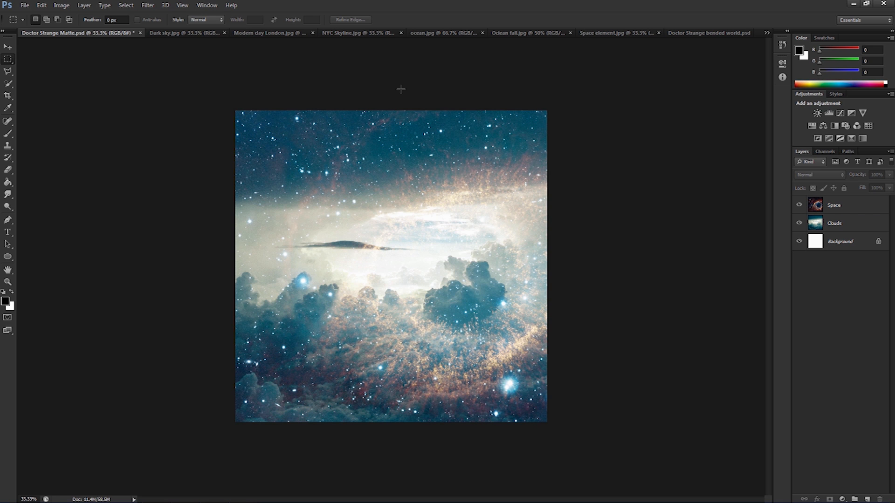
Copy the entire Modern day London image and paste it into the Doctor Strange Matte document above the Space layer
{"action": "left_click", "coordinate": [257, 32]}
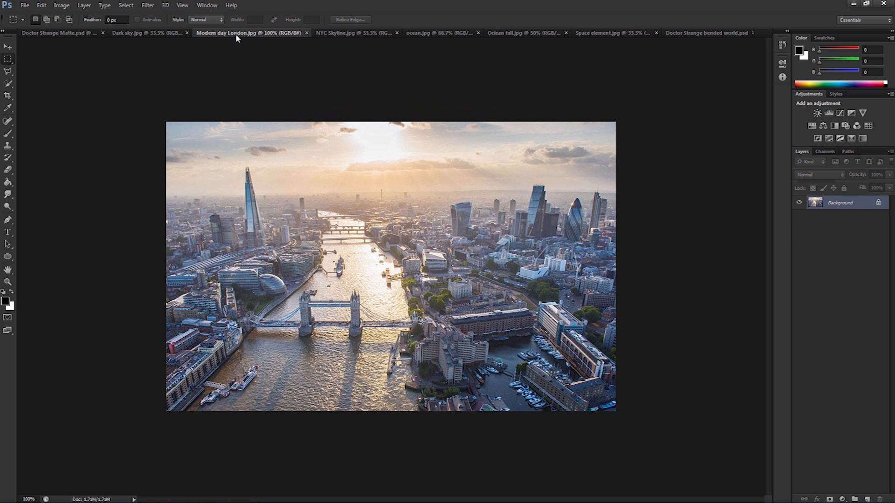
{"action": "left_click_drag", "start_coordinate": [154, 99], "coordinate": [645, 424]}
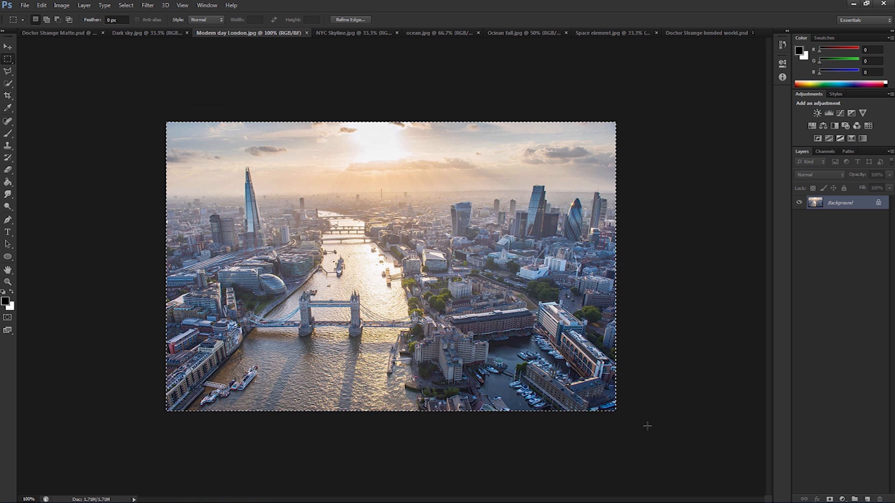
{"action": "left_click", "coordinate": [70, 34]}
{"action": "key", "text": "ctrl+v"}
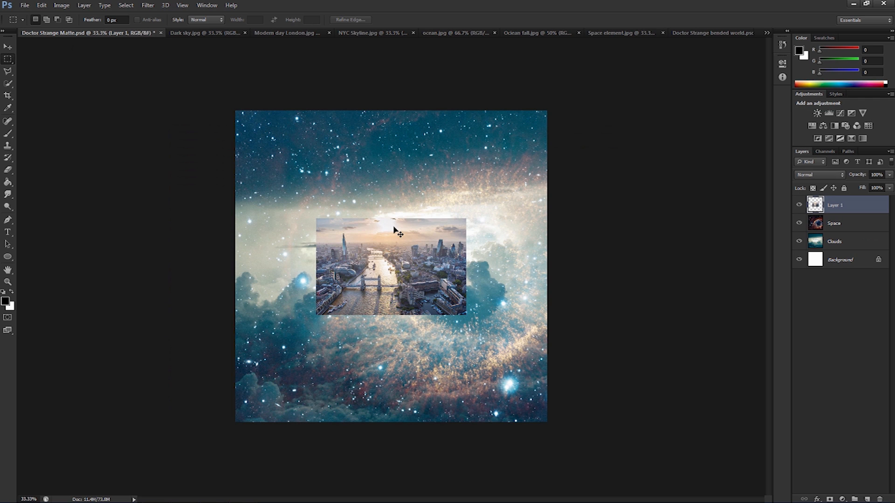
Scale the London layer to about 213.5% so it spans the canvas width, and move it up to the canvas's top edge
{"action": "key", "text": "ctrl+t"}
{"action": "left_click_drag", "start_coordinate": [467, 219], "coordinate": [555, 163]}
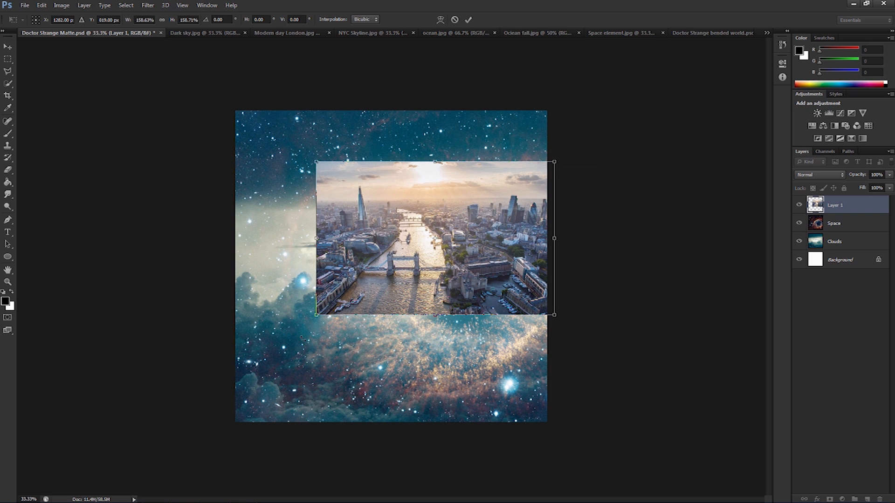
{"action": "left_click_drag", "start_coordinate": [318, 312], "coordinate": [228, 358]}
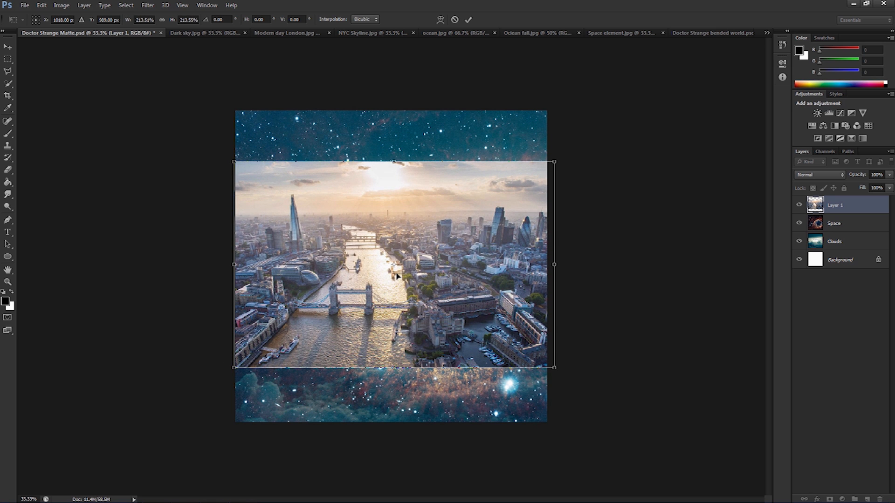
{"action": "key", "text": "Return"}
{"action": "key", "text": "m"}
{"action": "key", "text": "v"}
{"action": "left_click_drag", "start_coordinate": [397, 263], "coordinate": [391, 202]}
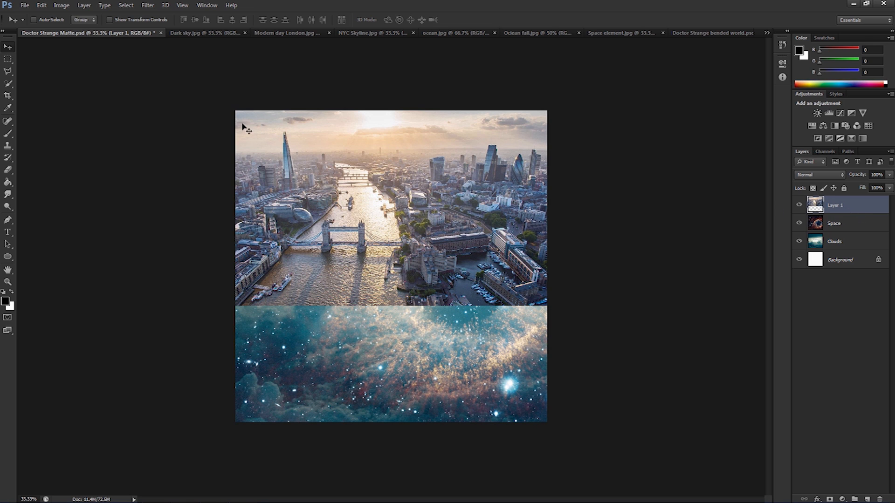
Rotate the London layer 180° and move it up so the upside-down skyline hangs from the canvas's top edge
{"action": "left_click", "coordinate": [41, 5]}
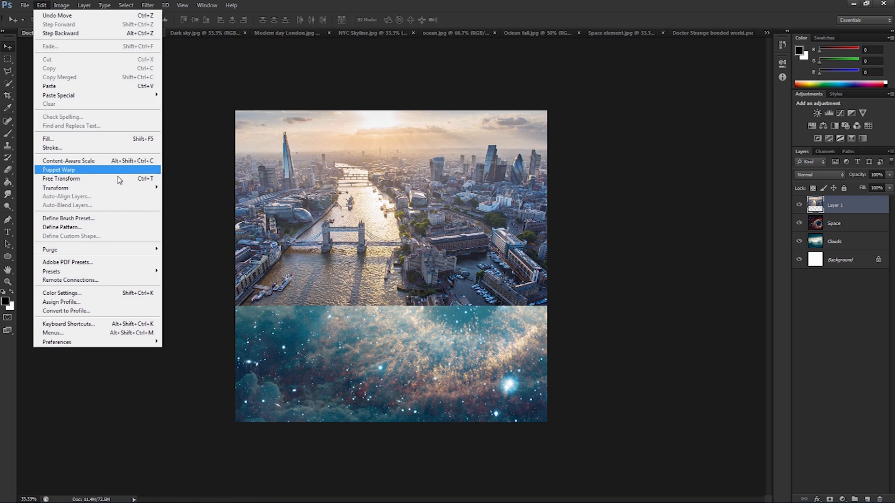
{"action": "mouse_move", "coordinate": [120, 188]}
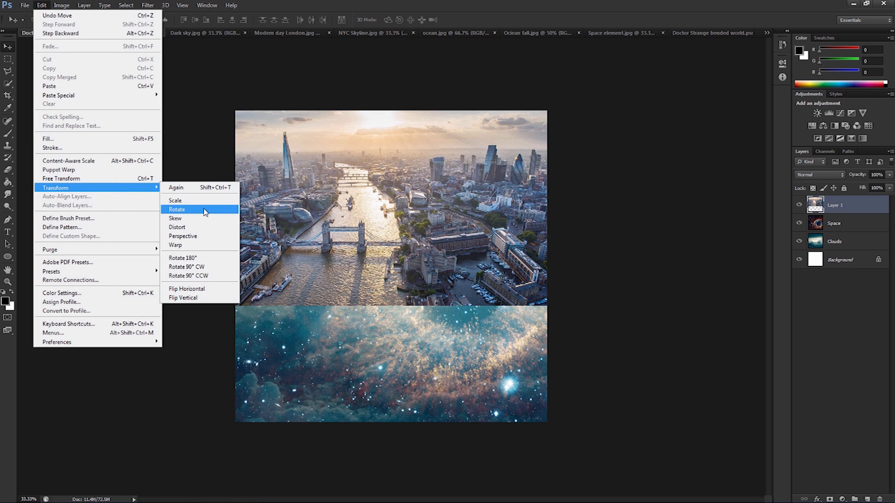
{"action": "left_click", "coordinate": [205, 209]}
{"action": "left_click_drag", "start_coordinate": [196, 100], "coordinate": [511, 263]}
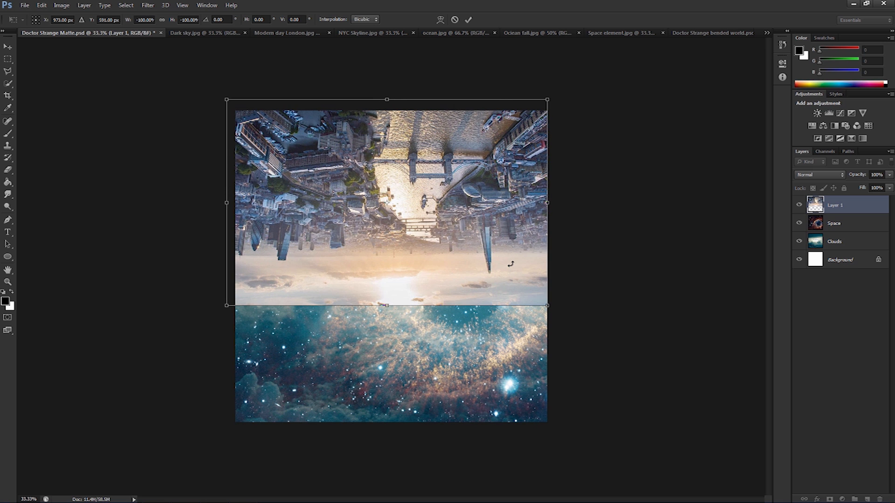
{"action": "left_click_drag", "start_coordinate": [435, 237], "coordinate": [439, 154]}
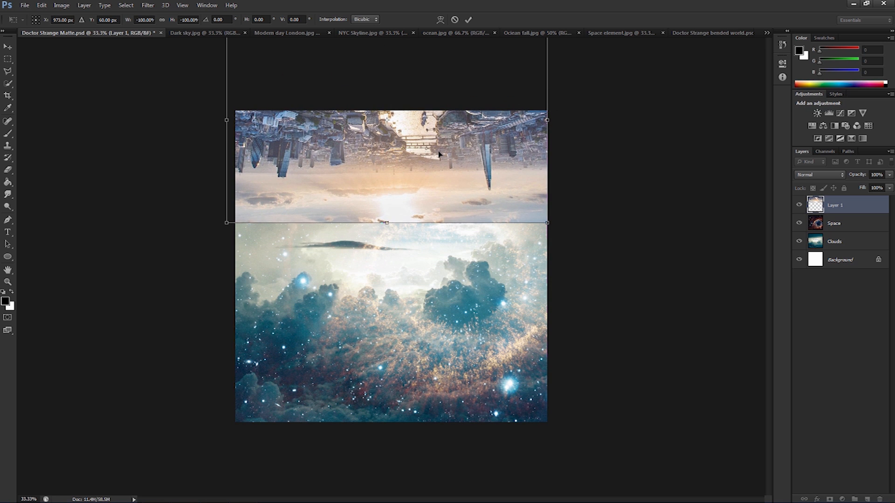
{"action": "key", "text": "Return"}
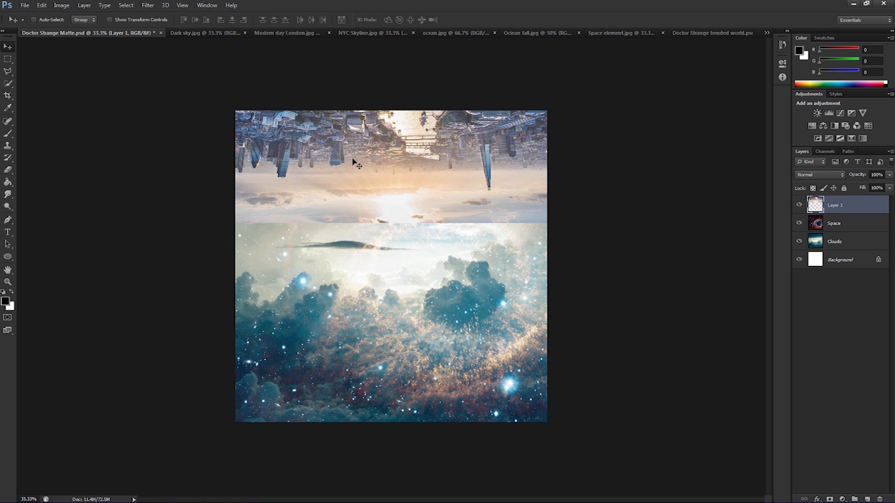
{"action": "mouse_move", "coordinate": [443, 169]}
{"action": "left_mouse_down"}
{"action": "mouse_move", "coordinate": [457, 169]}
{"action": "mouse_move", "coordinate": [438, 168]}
{"action": "left_mouse_up"}
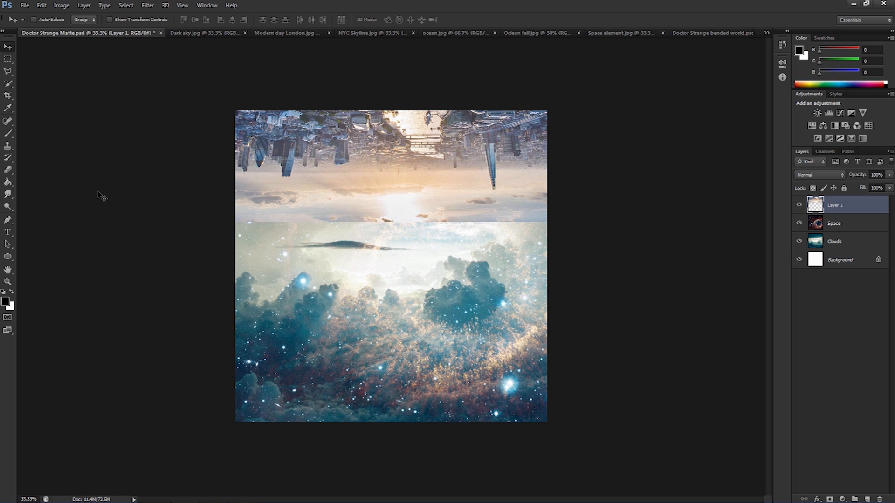
Erase the hard lower edge of the London layer's sky with a soft round Eraser sized 500 px
{"action": "left_click", "coordinate": [9, 171]}
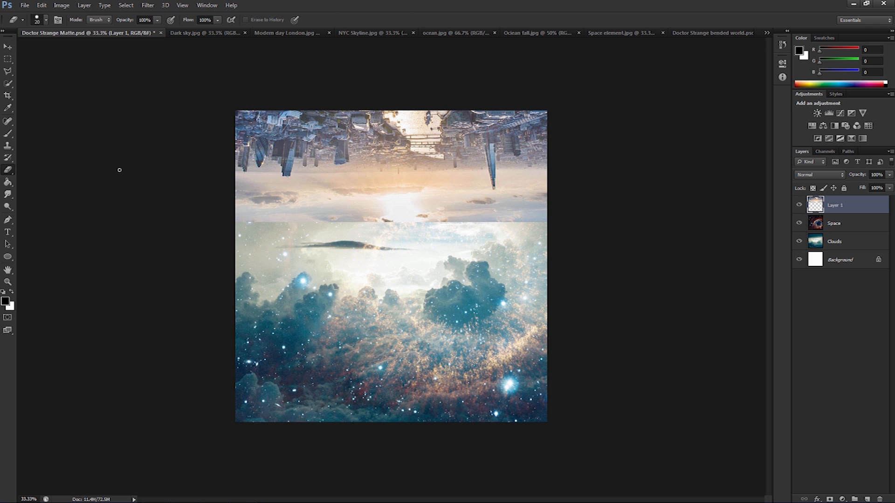
{"action": "right_click", "coordinate": [360, 173]}
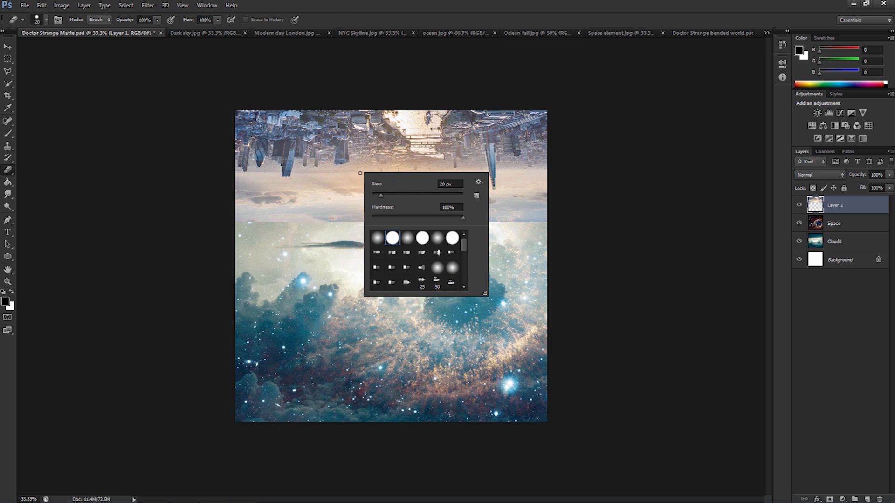
{"action": "double_click", "coordinate": [406, 241]}
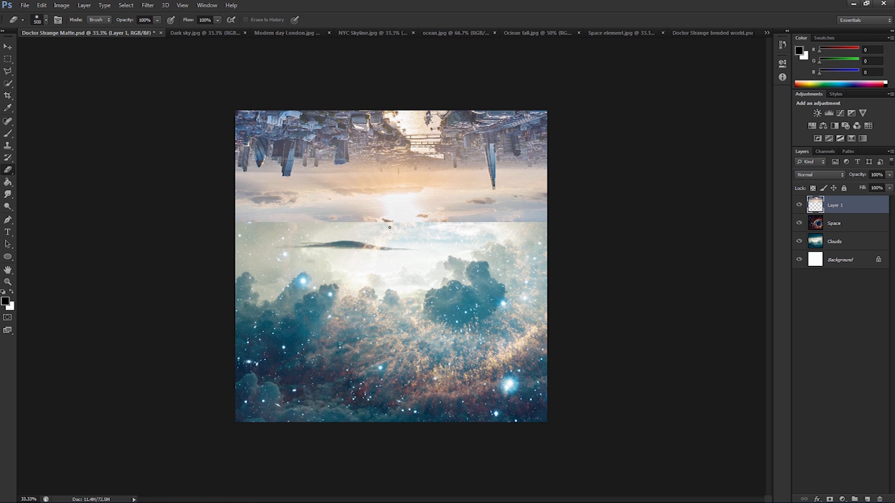
{"action": "mouse_move", "coordinate": [390, 226]}
{"action": "left_mouse_down"}
{"action": "mouse_move", "coordinate": [234, 226]}
{"action": "mouse_move", "coordinate": [317, 219]}
{"action": "mouse_move", "coordinate": [454, 241]}
{"action": "mouse_move", "coordinate": [405, 226]}
{"action": "mouse_move", "coordinate": [549, 229]}
{"action": "mouse_move", "coordinate": [448, 233]}
{"action": "left_mouse_up"}
Erase more of the London layer's remaining sky across the canvas width with the Eraser reduced to 125 px
{"action": "key", "text": "bracketleft"}
{"action": "key", "text": "bracketleft"}
{"action": "key", "text": "bracketleft"}
{"action": "key", "text": "bracketleft"}
{"action": "key", "text": "bracketleft"}
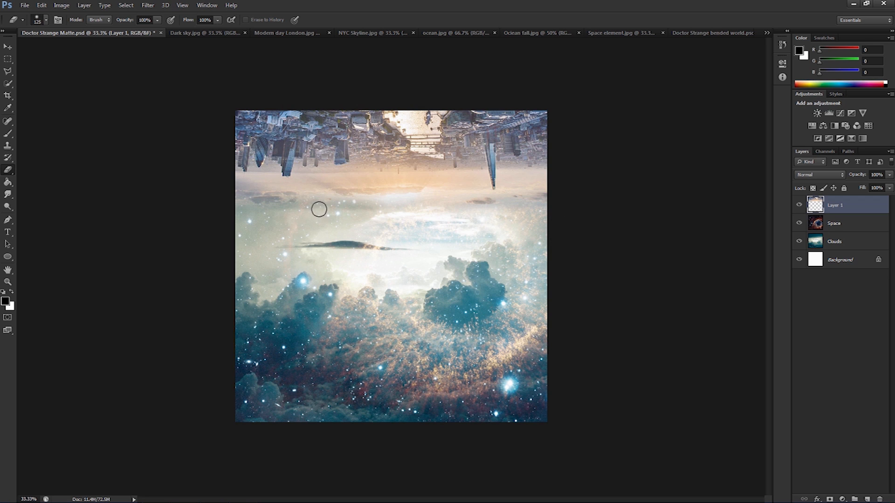
{"action": "left_click_drag", "start_coordinate": [248, 202], "coordinate": [347, 204]}
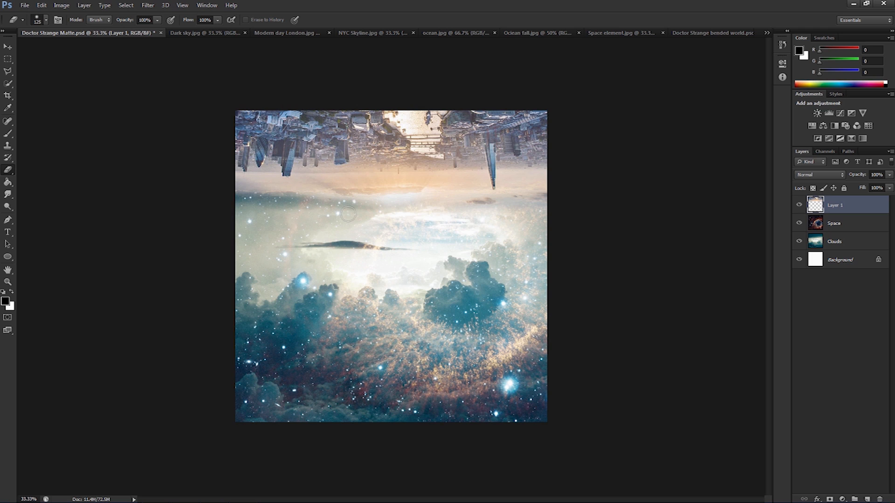
{"action": "mouse_move", "coordinate": [429, 218]}
{"action": "left_mouse_down"}
{"action": "mouse_move", "coordinate": [553, 200]}
{"action": "mouse_move", "coordinate": [229, 200]}
{"action": "left_mouse_up"}
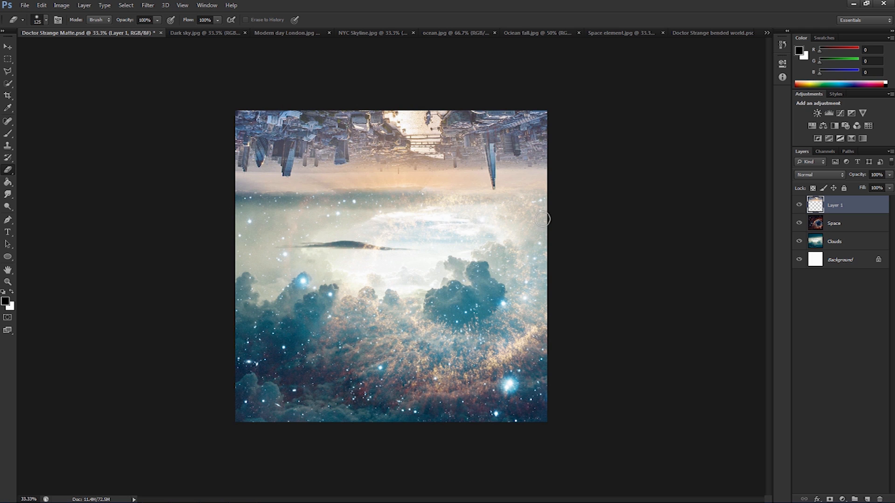
{"action": "key", "text": "ctrl+z"}
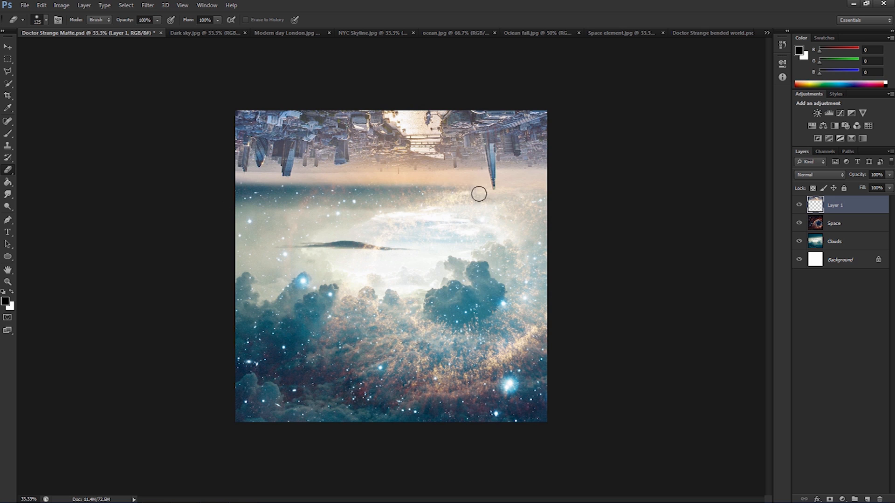
Soften the London sky's lower boundary below the inverted buildings with the Eraser enlarged to 200 px
{"action": "key", "text": "bracketright"}
{"action": "key", "text": "bracketright"}
{"action": "key", "text": "bracketright"}
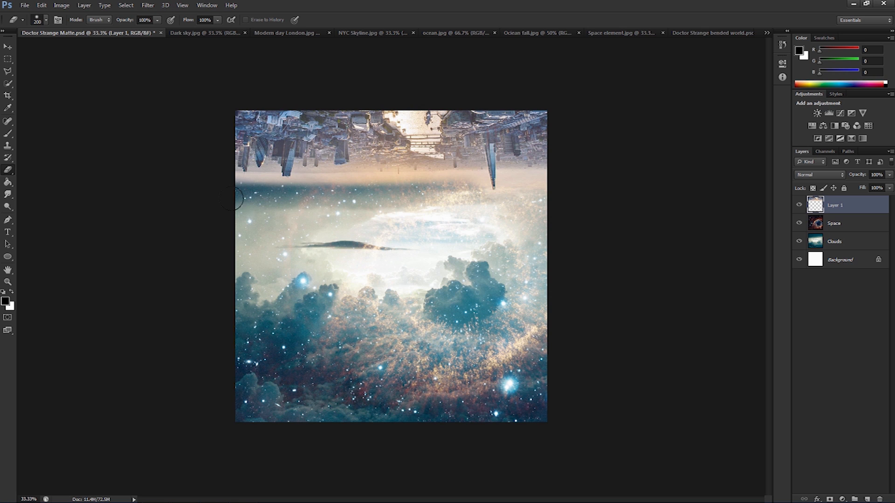
{"action": "mouse_move", "coordinate": [356, 208]}
{"action": "left_mouse_down"}
{"action": "mouse_move", "coordinate": [505, 208]}
{"action": "mouse_move", "coordinate": [522, 196]}
{"action": "left_mouse_up"}
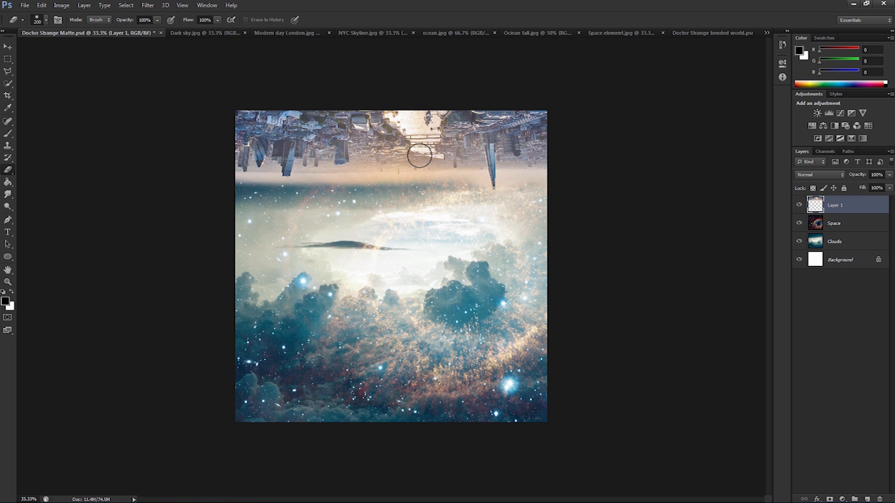
{"action": "key", "text": "v"}
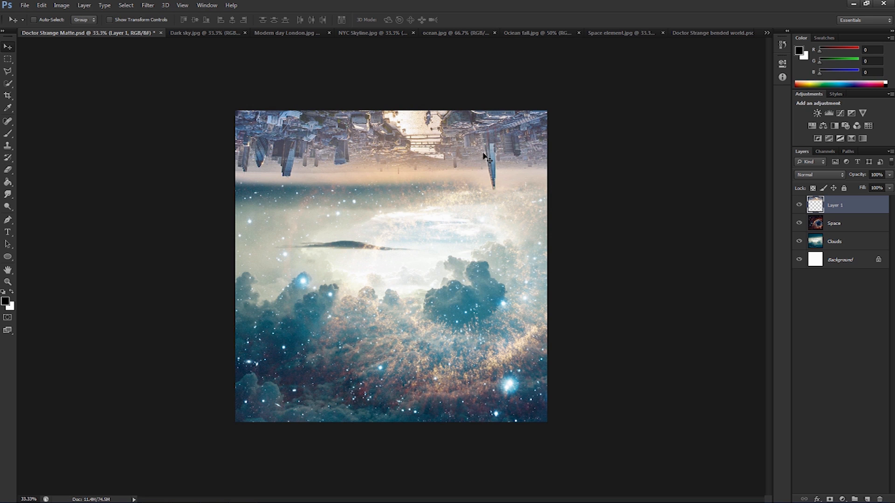
Rename the inverted skyline layer London and duplicate it
{"action": "double_click", "coordinate": [834, 207]}
{"action": "type", "text": "London"}
{"action": "left_click", "coordinate": [843, 297]}
{"action": "left_click", "coordinate": [838, 210]}
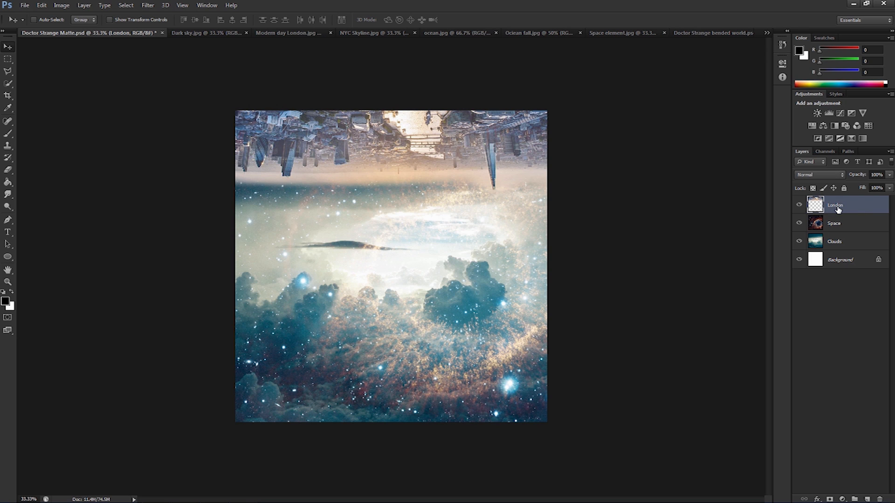
{"action": "key", "text": "ctrl+j"}
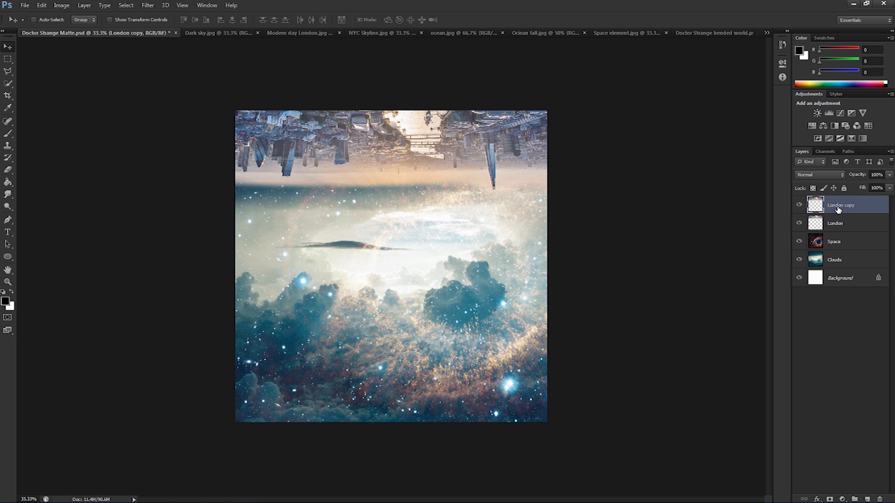
Rotate the London copy layer 90 degrees and position it along the canvas's right edge beneath the inverted skyline
{"action": "left_click", "coordinate": [42, 6]}
{"action": "mouse_move", "coordinate": [90, 189]}
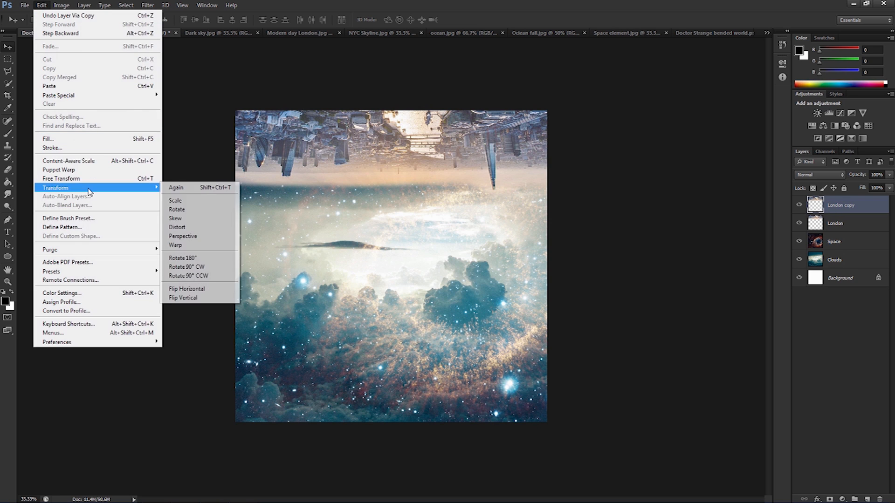
{"action": "left_click", "coordinate": [185, 210]}
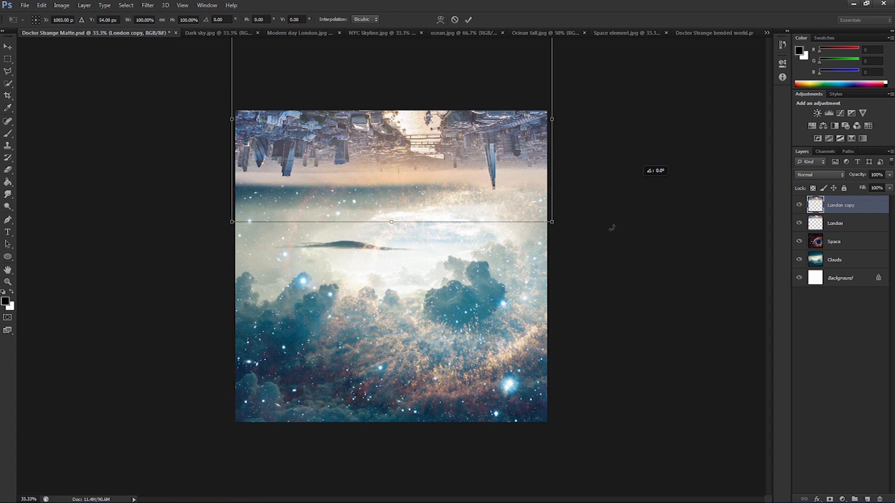
{"action": "left_click_drag", "start_coordinate": [655, 170], "coordinate": [373, 282]}
{"action": "left_click_drag", "start_coordinate": [407, 201], "coordinate": [569, 331]}
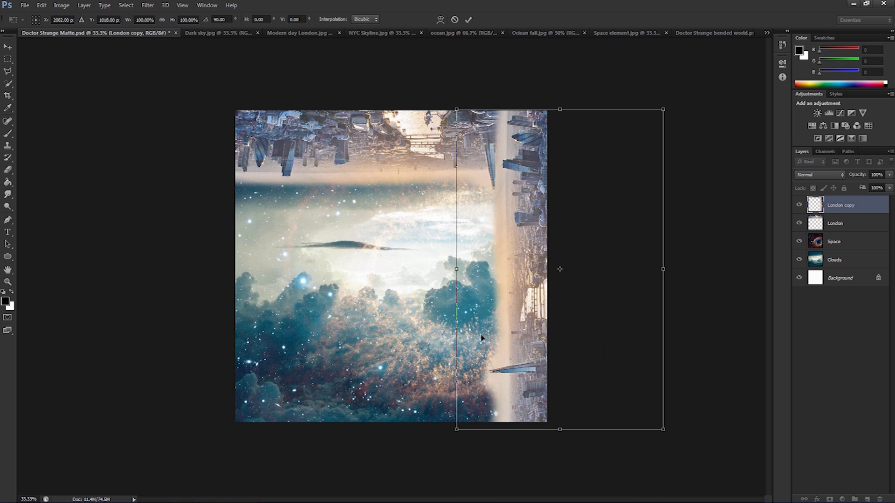
{"action": "left_click_drag", "start_coordinate": [484, 161], "coordinate": [510, 171]}
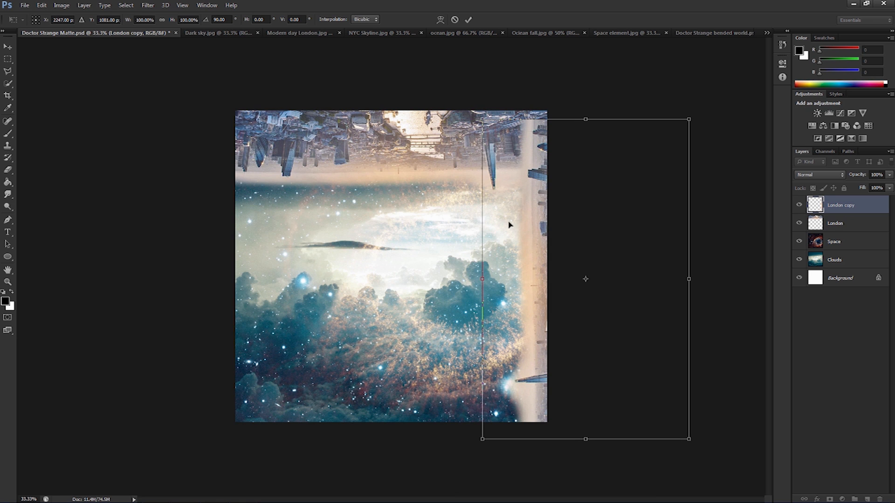
{"action": "left_click_drag", "start_coordinate": [507, 223], "coordinate": [448, 186]}
{"action": "left_click_drag", "start_coordinate": [492, 256], "coordinate": [512, 359]}
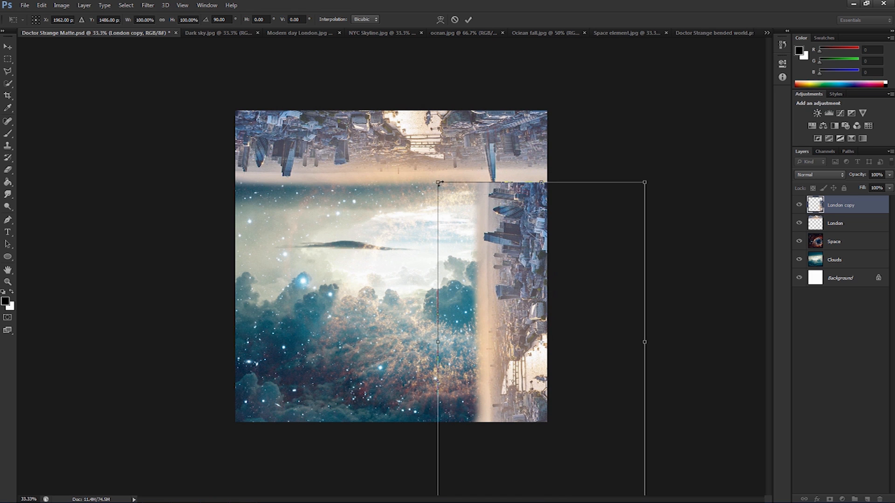
{"action": "key", "text": "Return"}
Enlarge the rotated London copy slightly and shift it toward the canvas's upper right corner, overlapping the inverted skyline
{"action": "key", "text": "ctrl+t"}
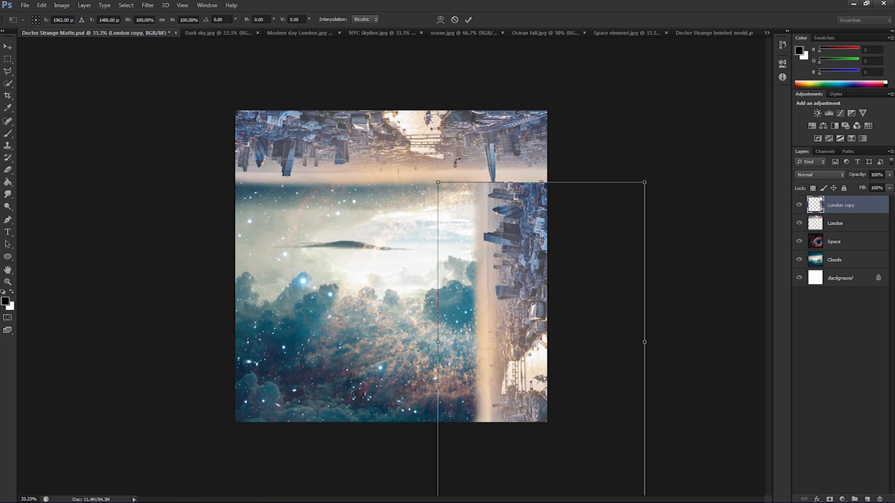
{"action": "left_click_drag", "start_coordinate": [437, 181], "coordinate": [426, 160]}
{"action": "left_click_drag", "start_coordinate": [503, 269], "coordinate": [519, 267]}
{"action": "key", "text": "Return"}
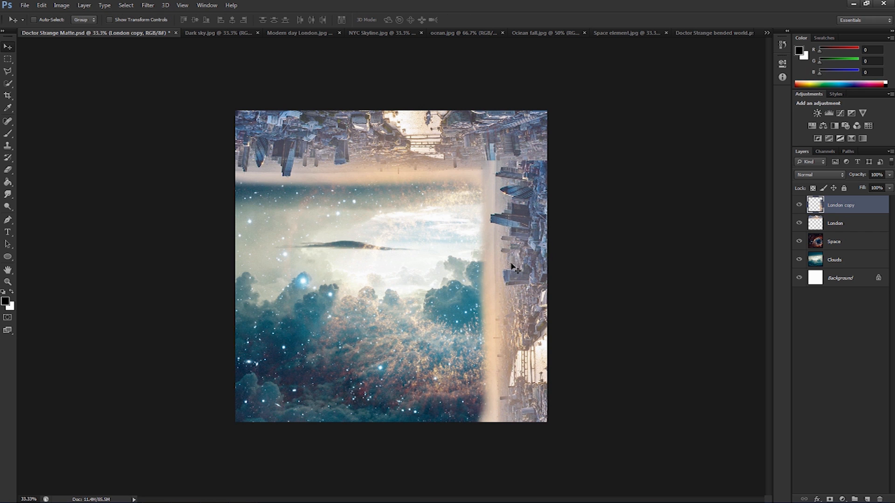
{"action": "mouse_move", "coordinate": [514, 264]}
{"action": "left_mouse_down"}
{"action": "mouse_move", "coordinate": [533, 245]}
{"action": "mouse_move", "coordinate": [512, 262]}
{"action": "left_mouse_up"}
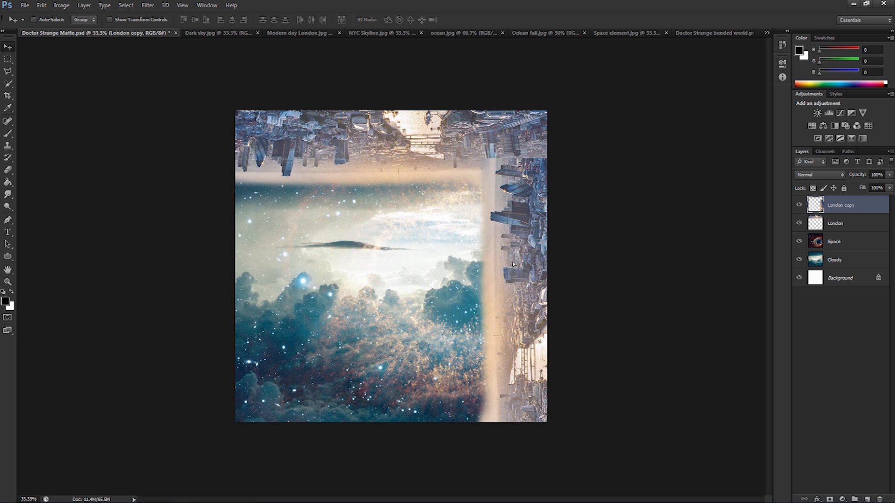
Erase the hard sky edge along the London copy's inner side with the 200 px soft Eraser
{"action": "key", "text": "z"}
{"action": "left_click", "coordinate": [507, 159]}
{"action": "left_click_drag", "start_coordinate": [498, 194], "coordinate": [459, 169]}
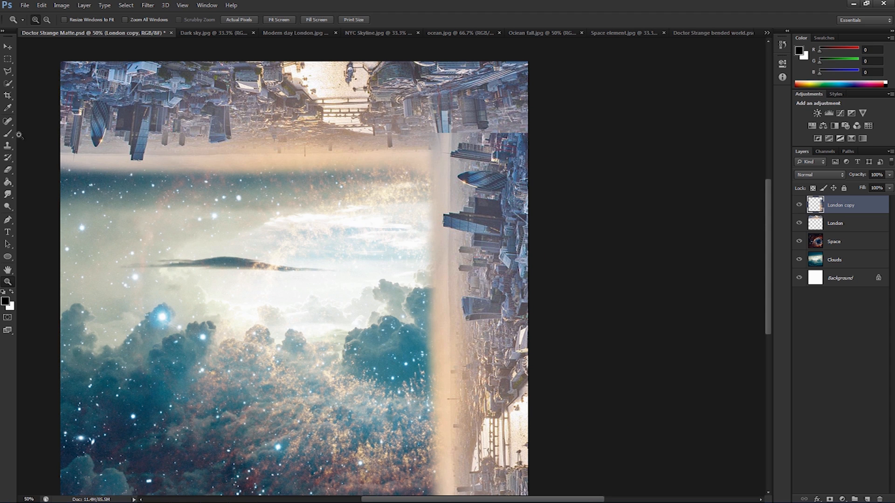
{"action": "left_click", "coordinate": [7, 169]}
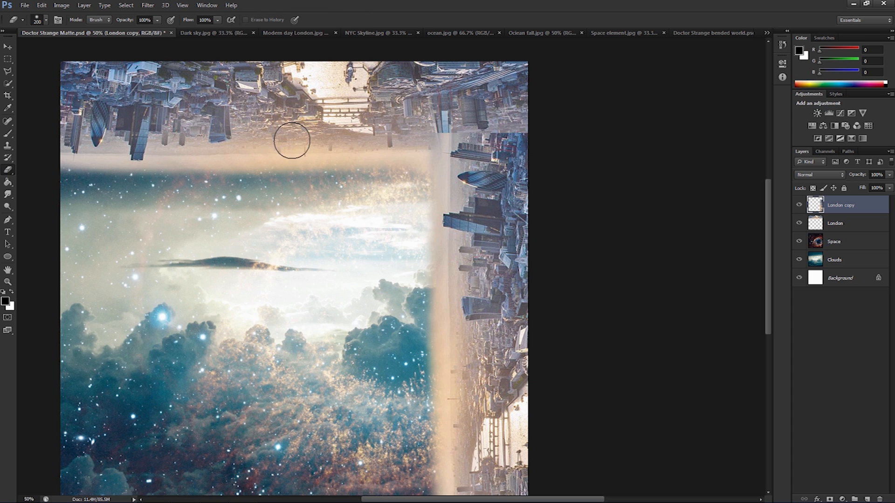
{"action": "mouse_move", "coordinate": [425, 137]}
{"action": "left_mouse_down"}
{"action": "mouse_move", "coordinate": [409, 236]}
{"action": "mouse_move", "coordinate": [420, 286]}
{"action": "mouse_move", "coordinate": [413, 491]}
{"action": "mouse_move", "coordinate": [413, 430]}
{"action": "mouse_move", "coordinate": [416, 483]}
{"action": "mouse_move", "coordinate": [425, 488]}
{"action": "mouse_move", "coordinate": [421, 426]}
{"action": "mouse_move", "coordinate": [428, 490]}
{"action": "mouse_move", "coordinate": [425, 366]}
{"action": "mouse_move", "coordinate": [418, 369]}
{"action": "mouse_move", "coordinate": [433, 336]}
{"action": "mouse_move", "coordinate": [425, 323]}
{"action": "mouse_move", "coordinate": [442, 244]}
{"action": "mouse_move", "coordinate": [425, 245]}
{"action": "left_mouse_up"}
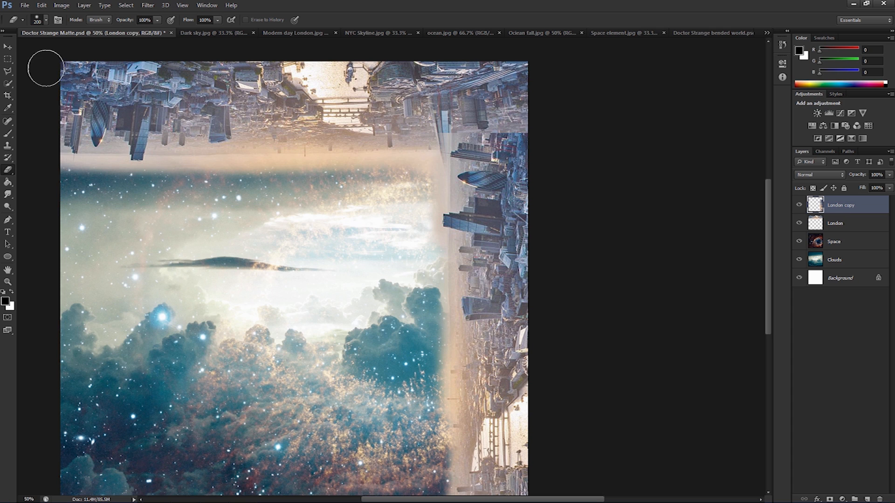
Cut away the upper end of the London copy where it overlaps the inverted skyline, using a diagonal Polygonal Lasso selection
{"action": "left_click", "coordinate": [7, 72]}
{"action": "left_click", "coordinate": [531, 135]}
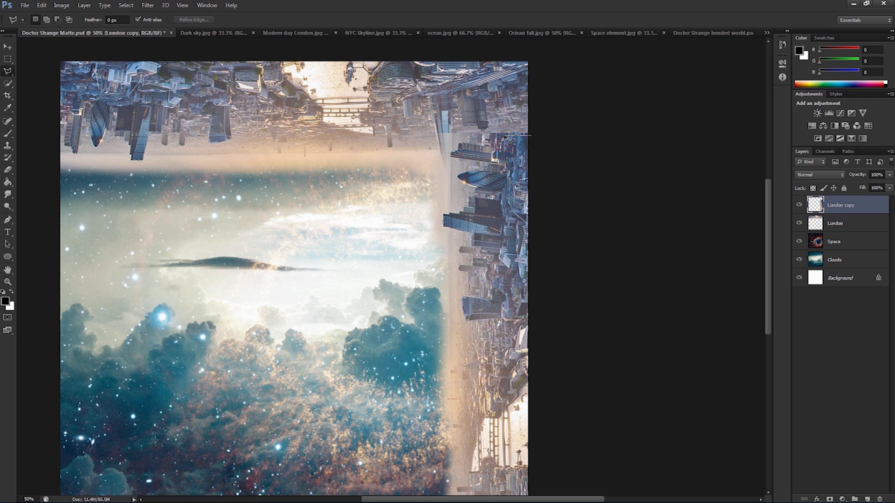
{"action": "left_click", "coordinate": [502, 147]}
{"action": "left_click", "coordinate": [450, 156]}
{"action": "left_click", "coordinate": [398, 167]}
{"action": "left_click", "coordinate": [373, 85]}
{"action": "double_click", "coordinate": [585, 86]}
{"action": "key", "text": "Delete"}
{"action": "key", "text": "ctrl+d"}
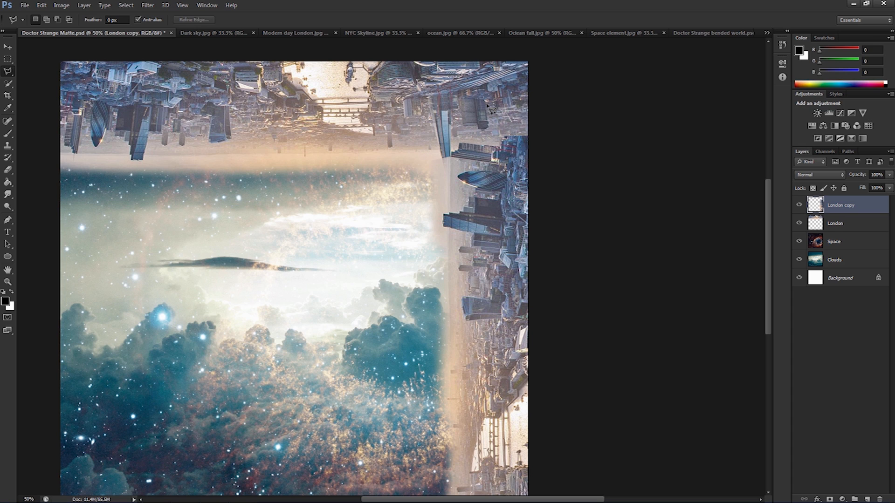
Move the London copy layer beneath the London layer in the stacking order
{"action": "key", "text": "v"}
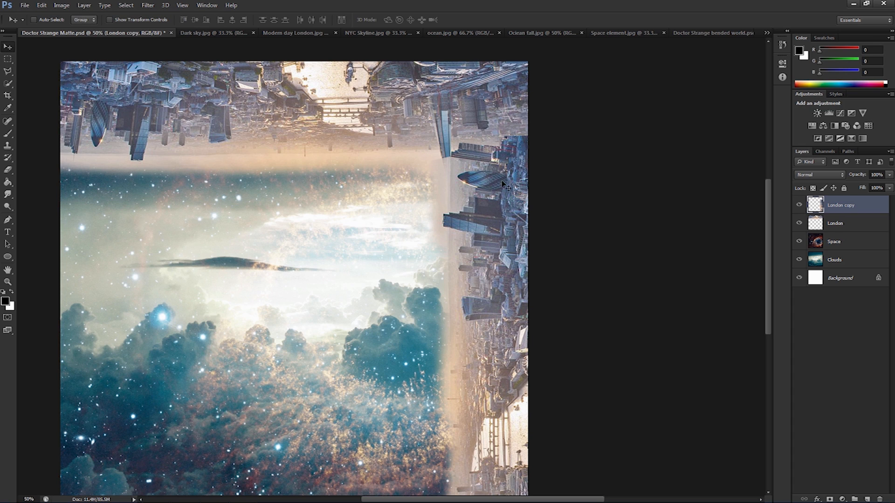
{"action": "left_click_drag", "start_coordinate": [497, 210], "coordinate": [496, 217]}
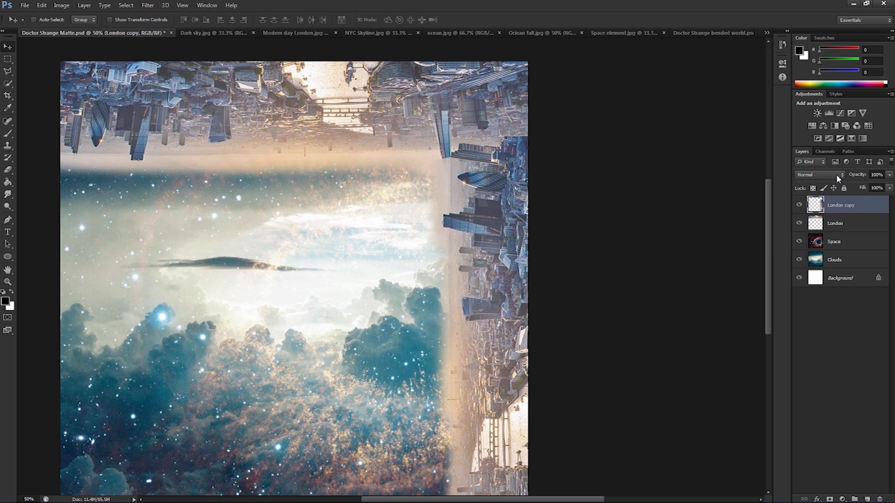
{"action": "left_click_drag", "start_coordinate": [847, 209], "coordinate": [846, 229]}
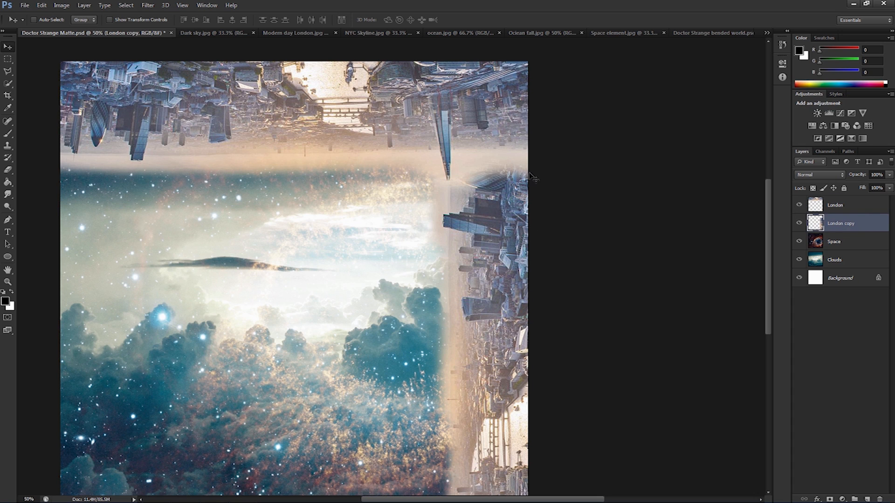
Erase the London layer's sky near the right canvas edge where it covers the sideways buildings, using the 200 px Eraser
{"action": "left_click", "coordinate": [834, 206]}
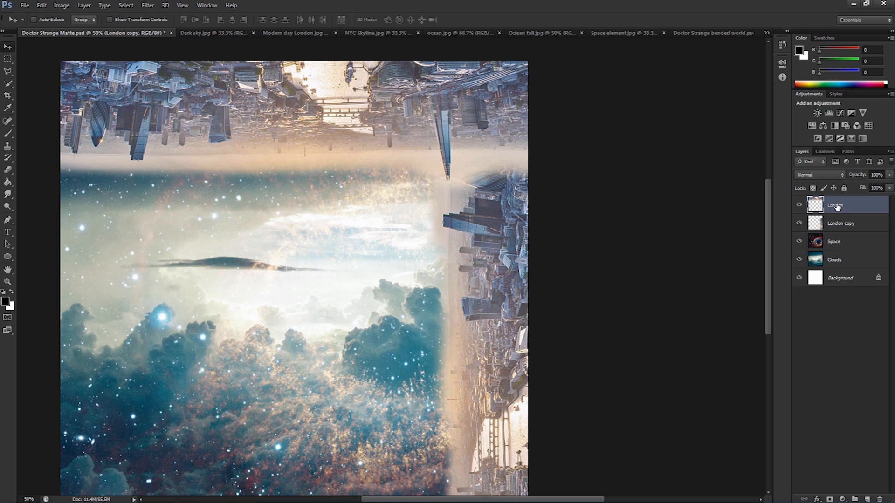
{"action": "left_click", "coordinate": [7, 170]}
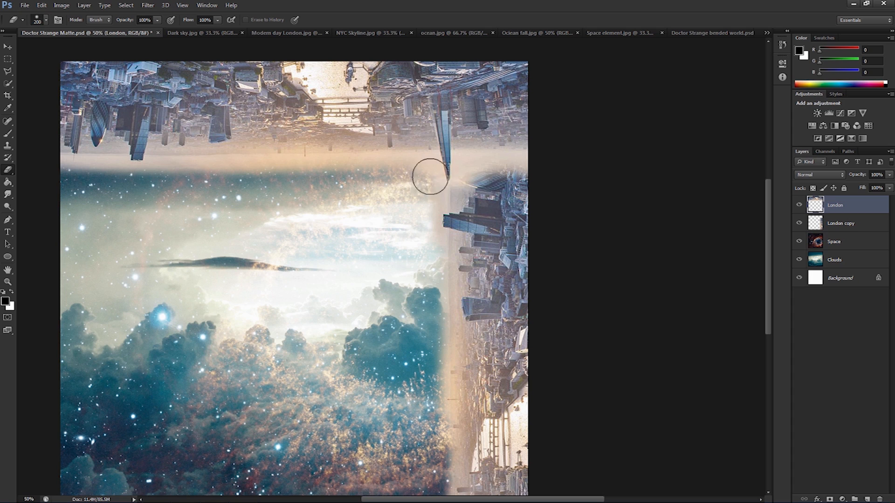
{"action": "mouse_move", "coordinate": [471, 176]}
{"action": "left_mouse_down"}
{"action": "mouse_move", "coordinate": [544, 176]}
{"action": "mouse_move", "coordinate": [510, 165]}
{"action": "mouse_move", "coordinate": [567, 142]}
{"action": "left_mouse_up"}
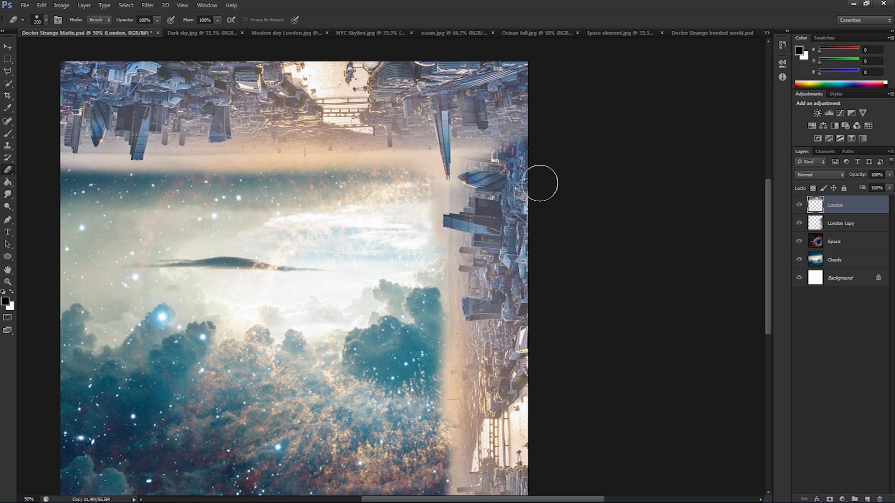
Erase the leftover sky at the lower inner corner of the London copy layer with the 200 px Eraser
{"action": "key", "text": "z"}
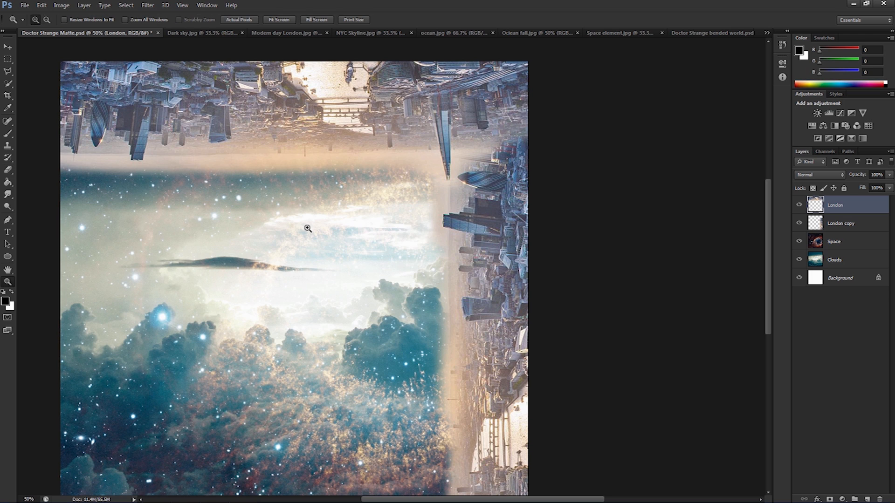
{"action": "left_click", "coordinate": [308, 228], "text": "alt"}
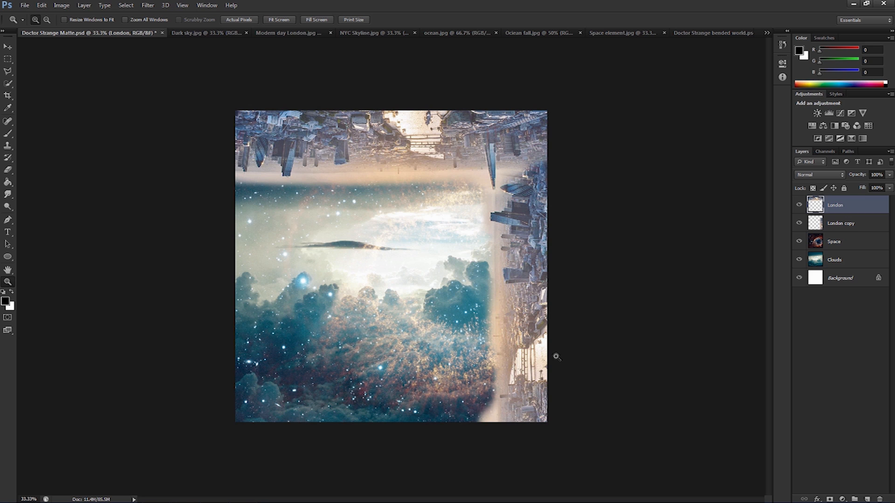
{"action": "left_click", "coordinate": [842, 229]}
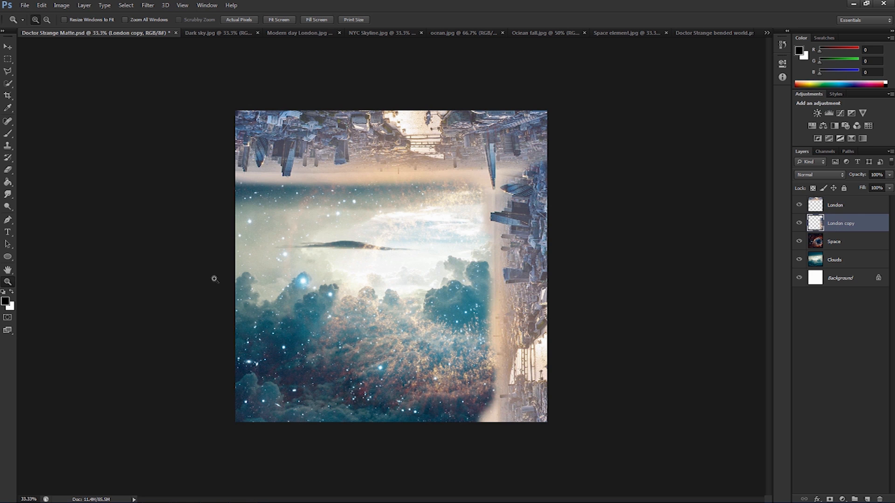
{"action": "left_click", "coordinate": [8, 169]}
{"action": "mouse_move", "coordinate": [475, 396]}
{"action": "left_mouse_down"}
{"action": "mouse_move", "coordinate": [476, 440]}
{"action": "mouse_move", "coordinate": [465, 409]}
{"action": "left_mouse_up"}
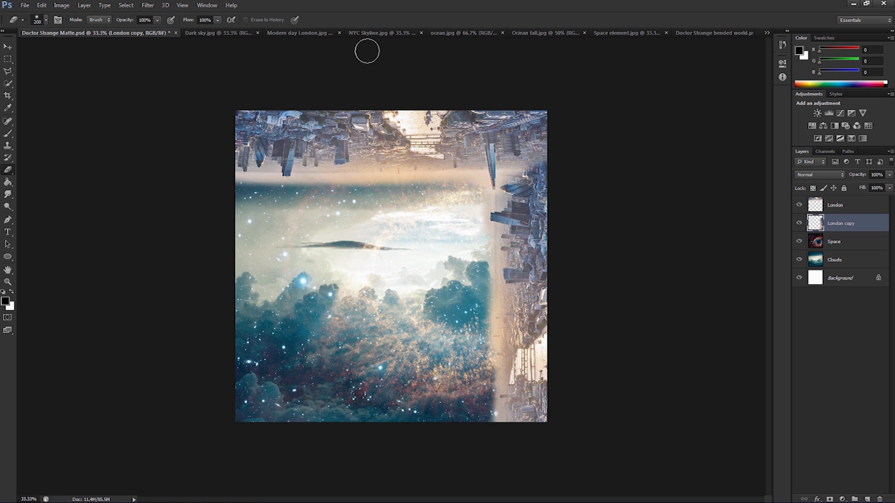
Copy the entire NYC Skyline.jpg image and paste it into Doctor Strange Matte.psd
{"action": "left_click", "coordinate": [365, 32]}
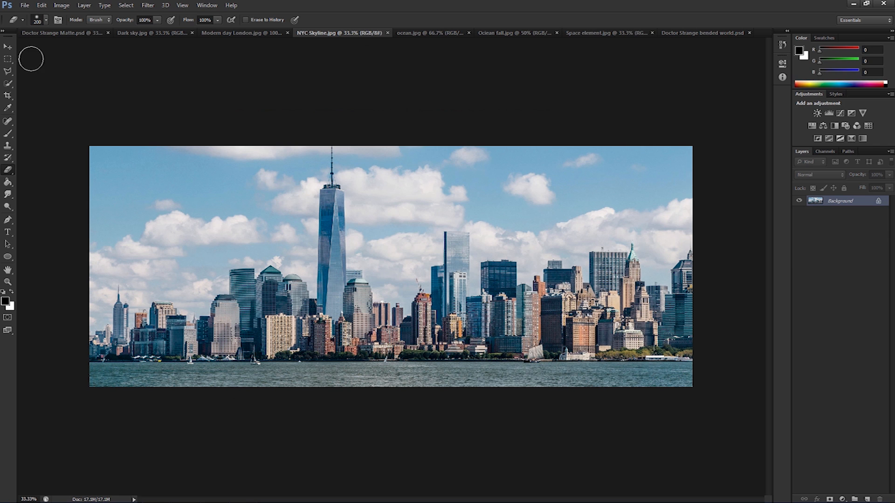
{"action": "left_click", "coordinate": [11, 57]}
{"action": "left_click_drag", "start_coordinate": [66, 87], "coordinate": [816, 453]}
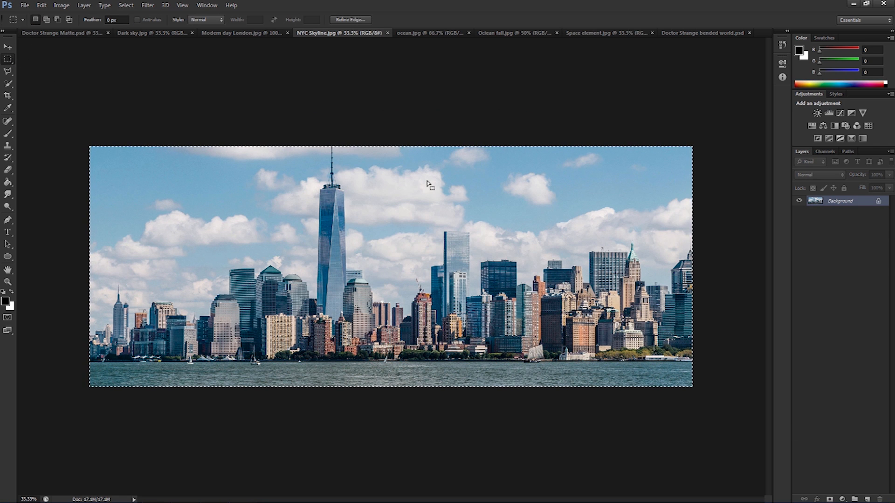
{"action": "left_click", "coordinate": [73, 33]}
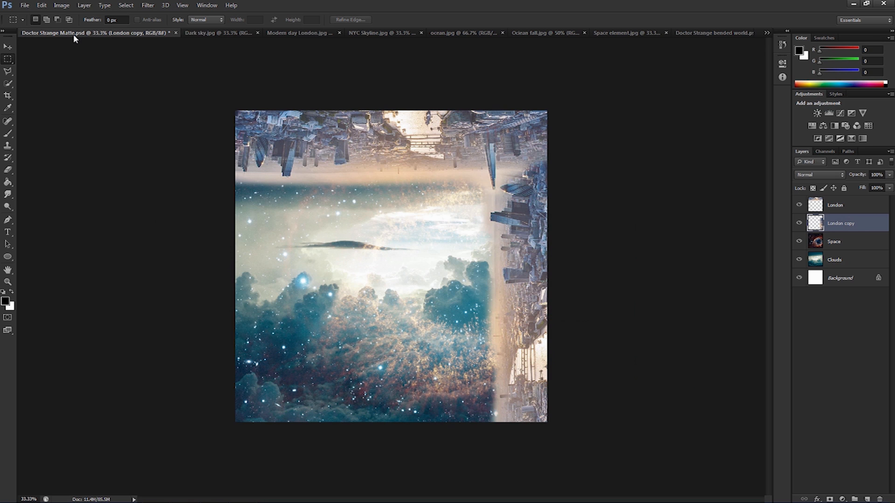
{"action": "key", "text": "ctrl+v"}
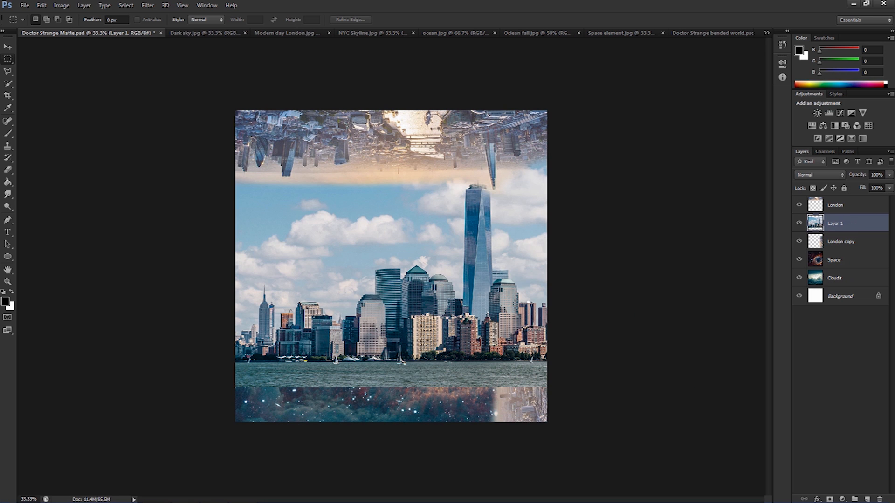
Shift the pasted New York skyline across the canvas and move its layer above the London layer
{"action": "key", "text": "v"}
{"action": "left_click_drag", "start_coordinate": [431, 287], "coordinate": [318, 299]}
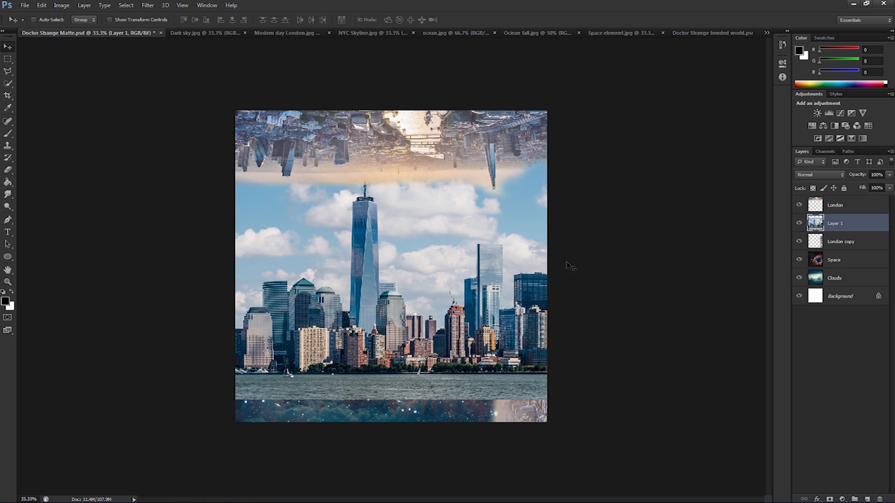
{"action": "left_click_drag", "start_coordinate": [841, 222], "coordinate": [805, 205]}
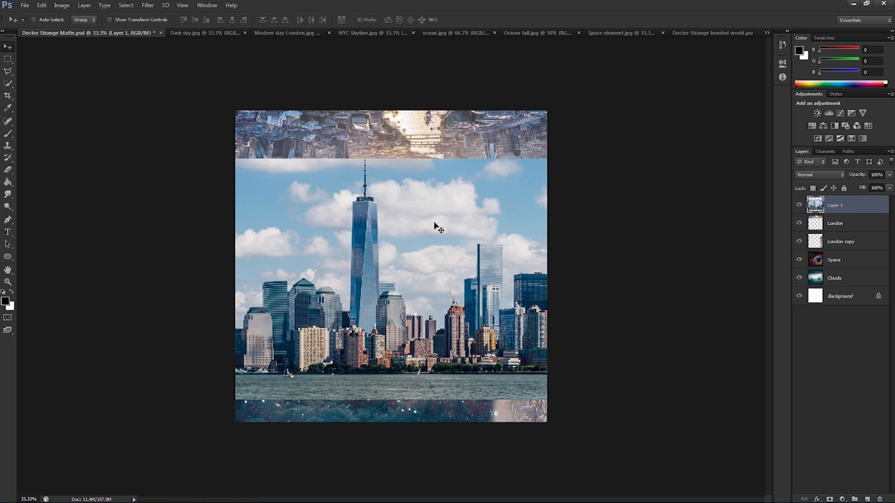
Scale the New York skyline layer to about 51.7% so it spans the canvas width across the middle
{"action": "key", "text": "ctrl+t"}
{"action": "left_click_drag", "start_coordinate": [122, 159], "coordinate": [329, 243]}
{"action": "left_click_drag", "start_coordinate": [423, 291], "coordinate": [328, 207]}
{"action": "left_click_drag", "start_coordinate": [629, 157], "coordinate": [548, 183]}
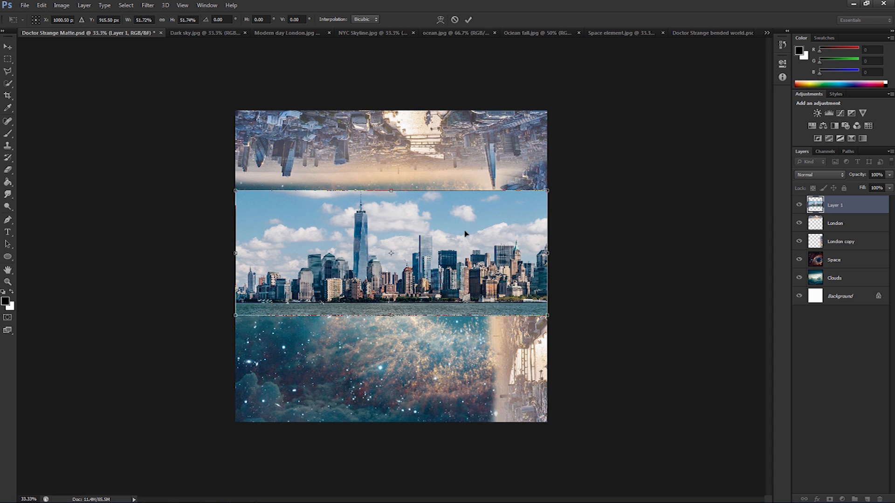
{"action": "key", "text": "Return"}
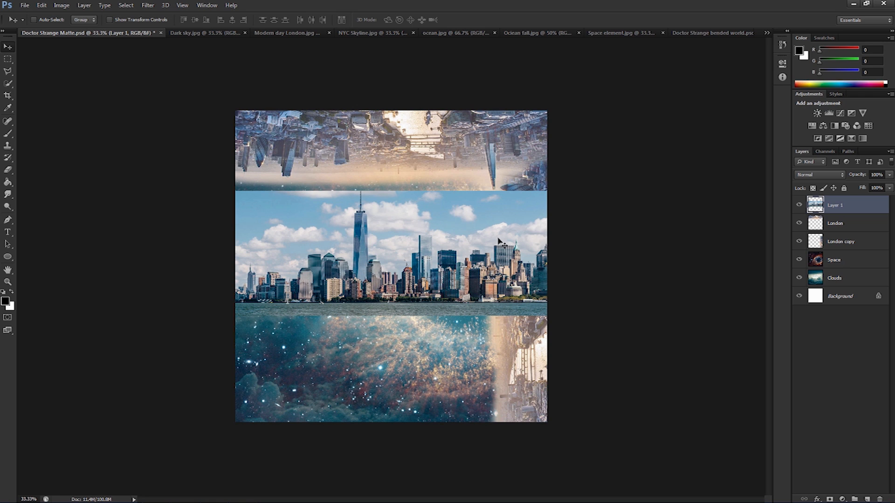
Select the sky to the left of the tallest tower on the New York layer with the 45 px Quick Selection tool
{"action": "key", "text": "z"}
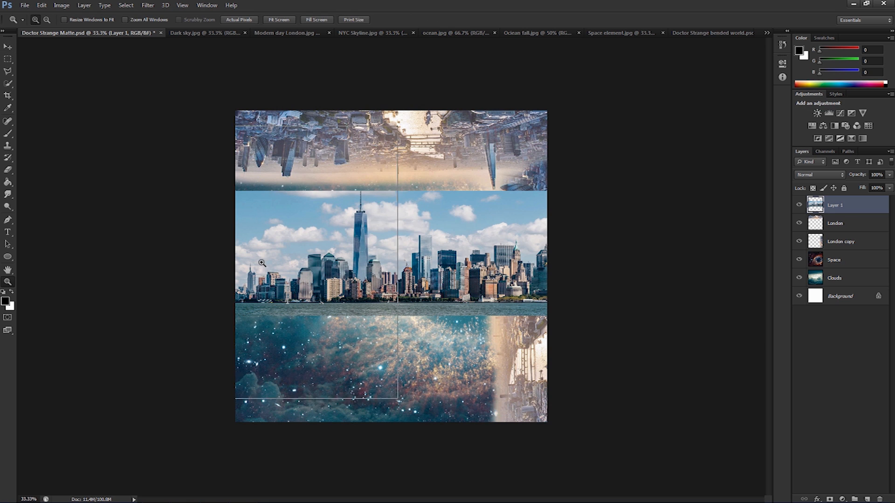
{"action": "left_click", "coordinate": [269, 263]}
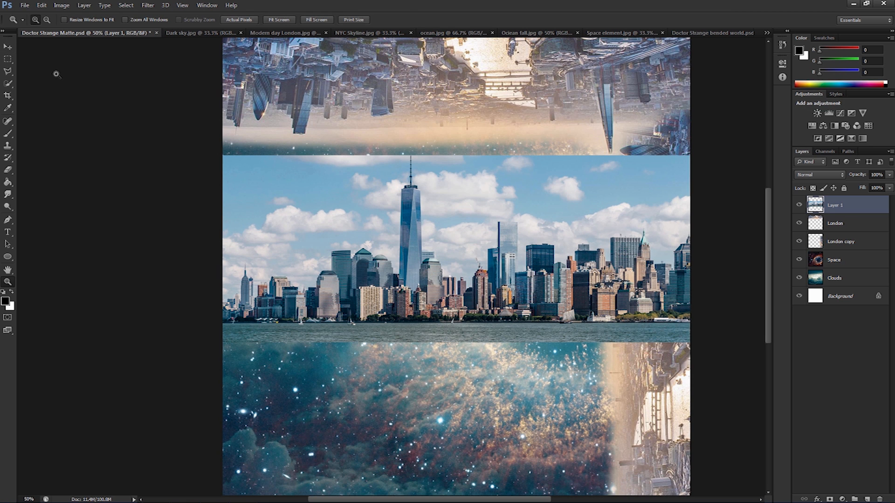
{"action": "left_click", "coordinate": [264, 272]}
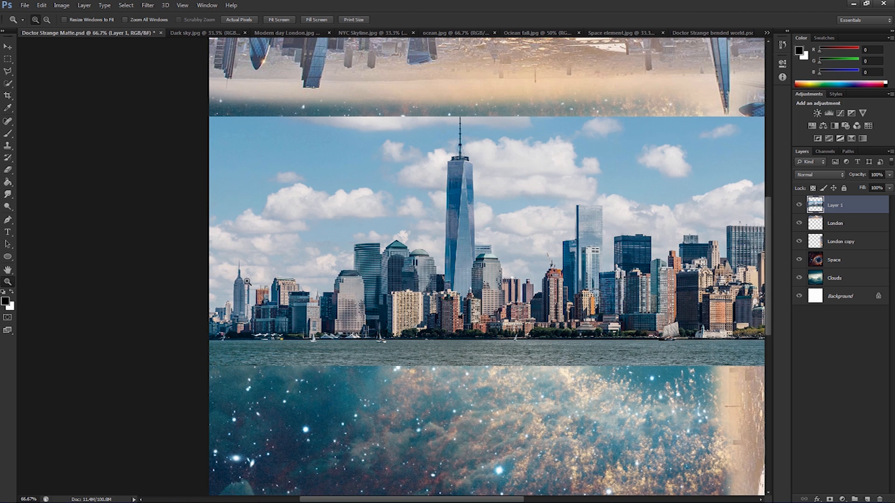
{"action": "left_click", "coordinate": [248, 282]}
{"action": "key", "text": "v"}
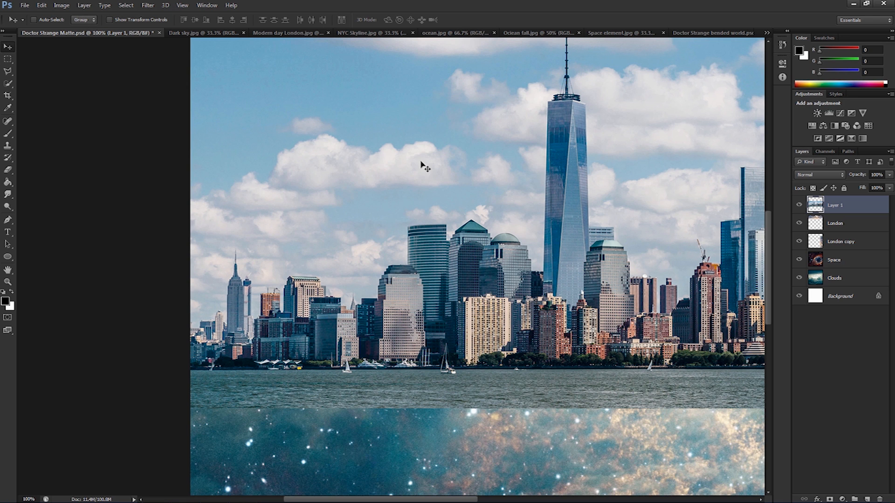
{"action": "left_click_drag", "start_coordinate": [393, 140], "coordinate": [375, 163]}
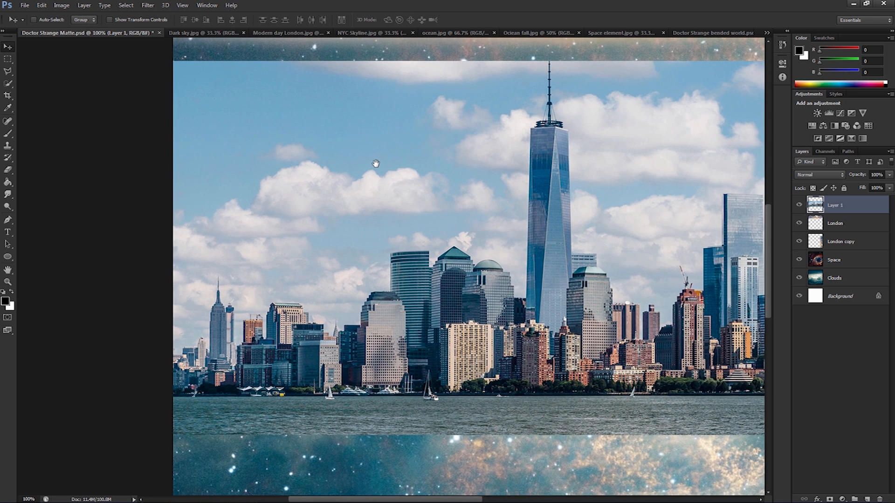
{"action": "left_click", "coordinate": [13, 85]}
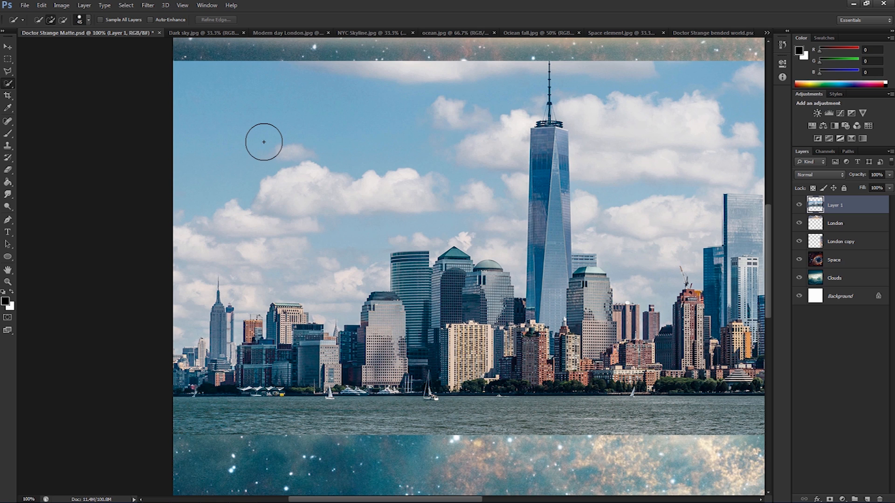
{"action": "left_click", "coordinate": [182, 309]}
{"action": "mouse_move", "coordinate": [188, 302]}
{"action": "left_mouse_down"}
{"action": "mouse_move", "coordinate": [199, 269]}
{"action": "mouse_move", "coordinate": [246, 241]}
{"action": "mouse_move", "coordinate": [246, 252]}
{"action": "mouse_move", "coordinate": [291, 268]}
{"action": "mouse_move", "coordinate": [346, 268]}
{"action": "left_mouse_up"}
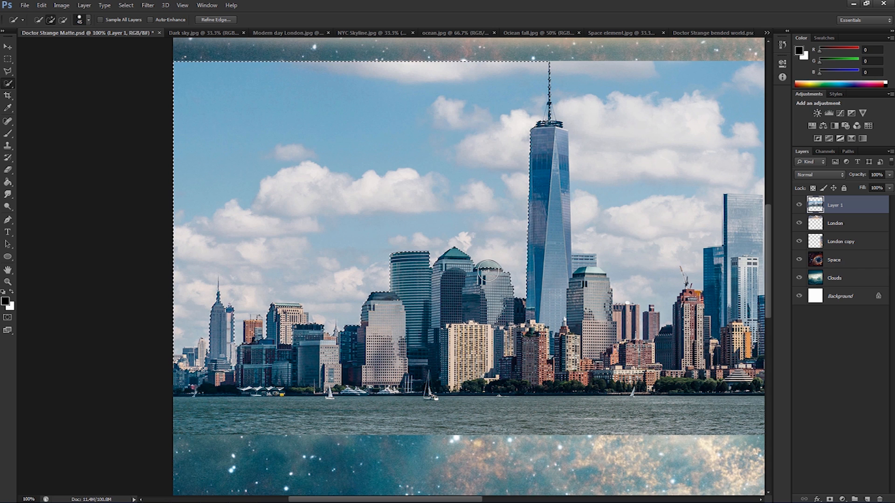
Reduce the Quick Selection brush to 25 px and subtract the small buildings at the skyline's left end from the sky selection
{"action": "key", "text": "alt"}
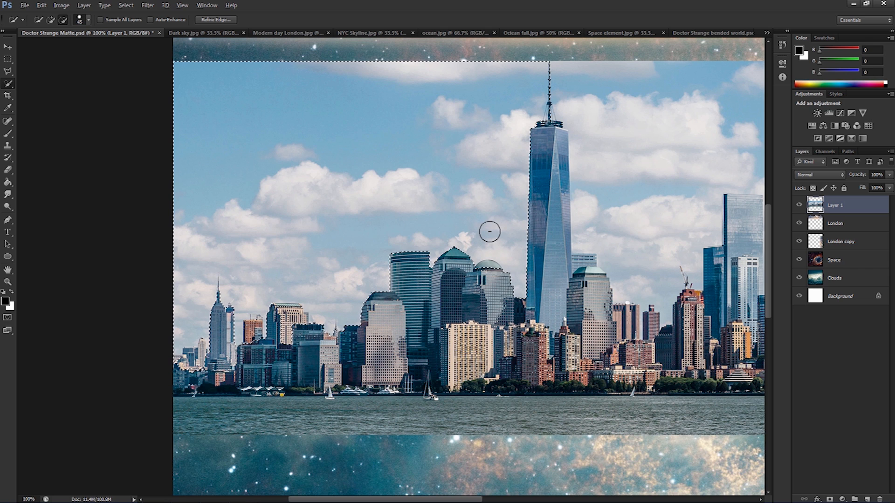
{"action": "key", "text": "alt"}
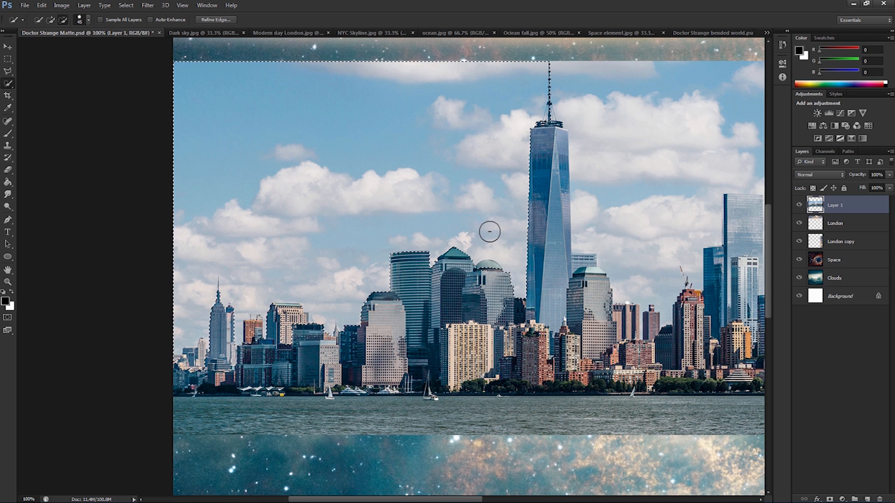
{"action": "key", "text": "alt"}
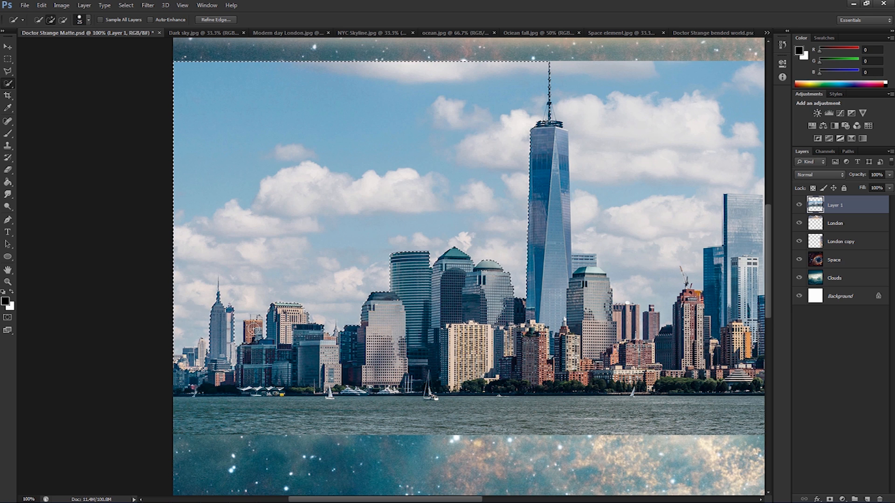
{"action": "key", "text": "alt"}
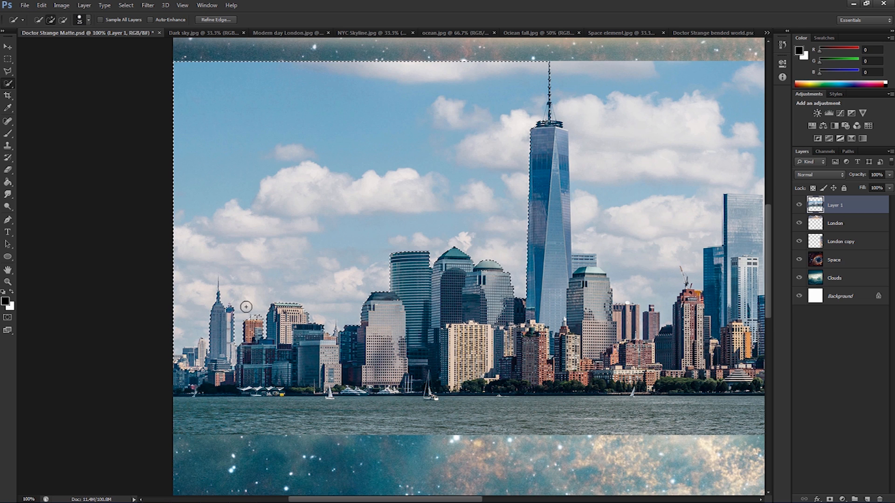
{"action": "key", "text": "alt"}
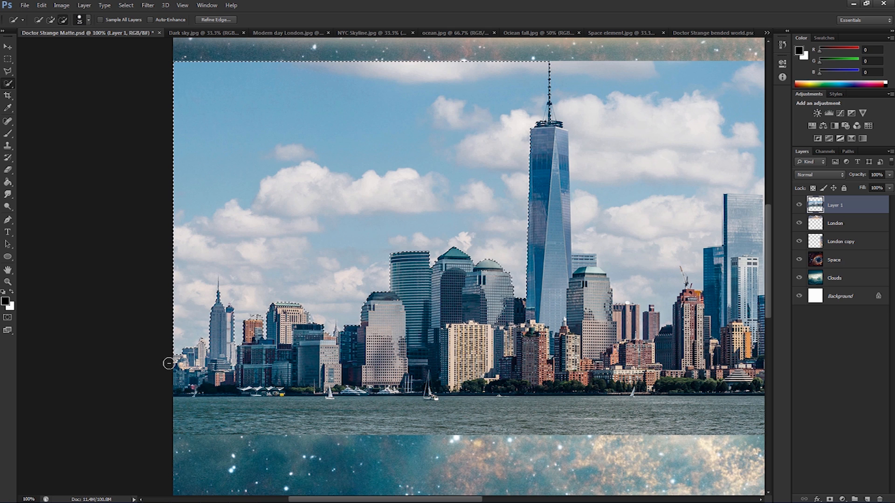
{"action": "key", "text": "alt"}
{"action": "key", "text": "alt"}
{"action": "left_click", "coordinate": [202, 344], "text": "alt"}
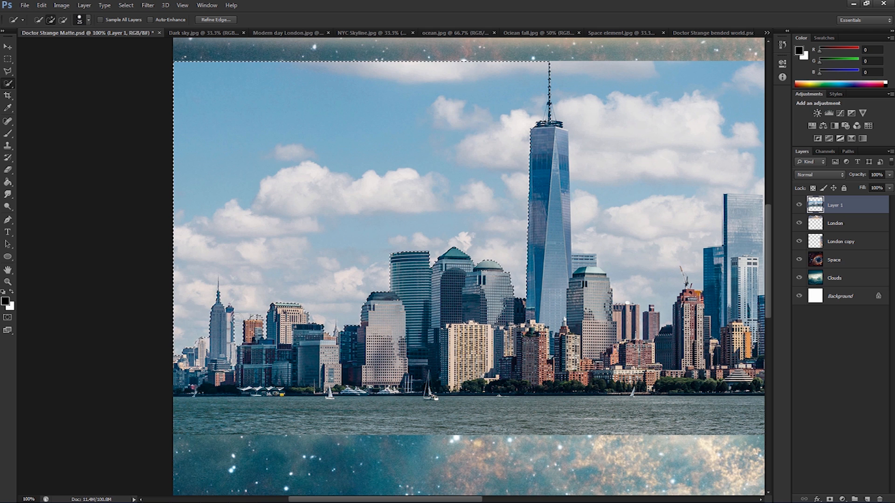
Trim the sky selection around the tallest tower's spire, delete the selected sky, and deselect
{"action": "left_click_drag", "start_coordinate": [598, 139], "coordinate": [473, 216]}
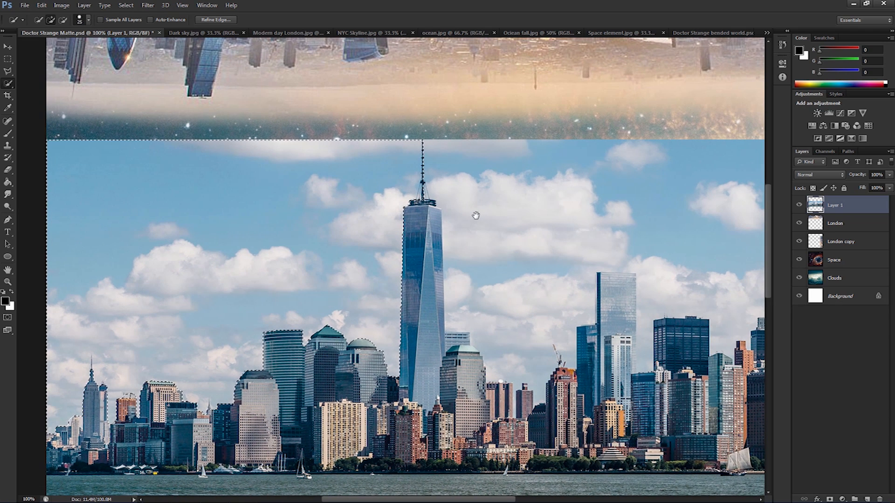
{"action": "key", "text": "alt"}
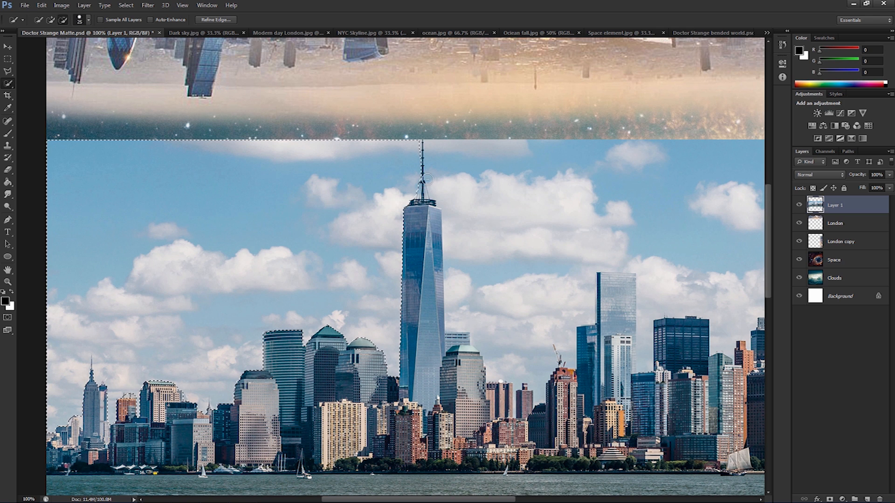
{"action": "key", "text": "alt"}
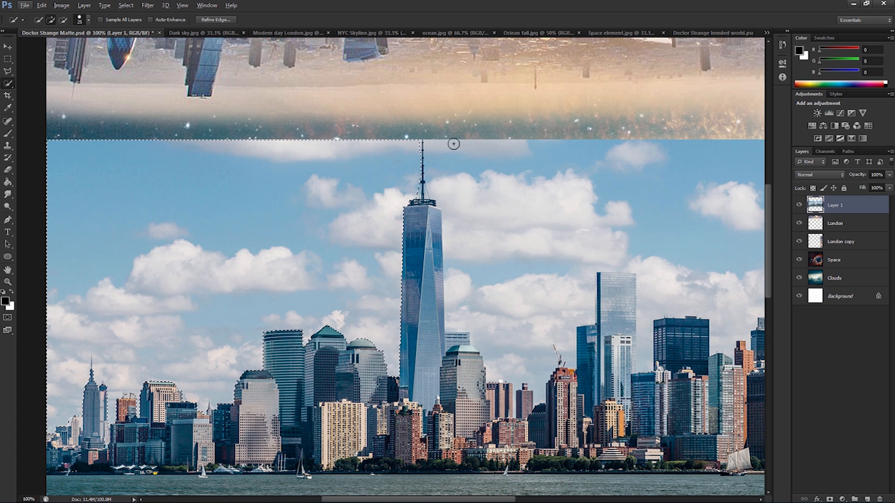
{"action": "left_click_drag", "start_coordinate": [337, 180], "coordinate": [407, 140]}
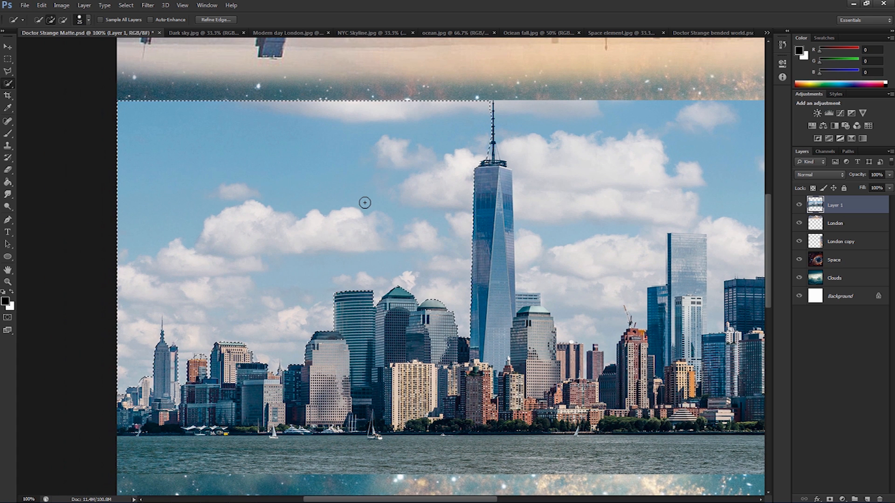
{"action": "key", "text": "Delete"}
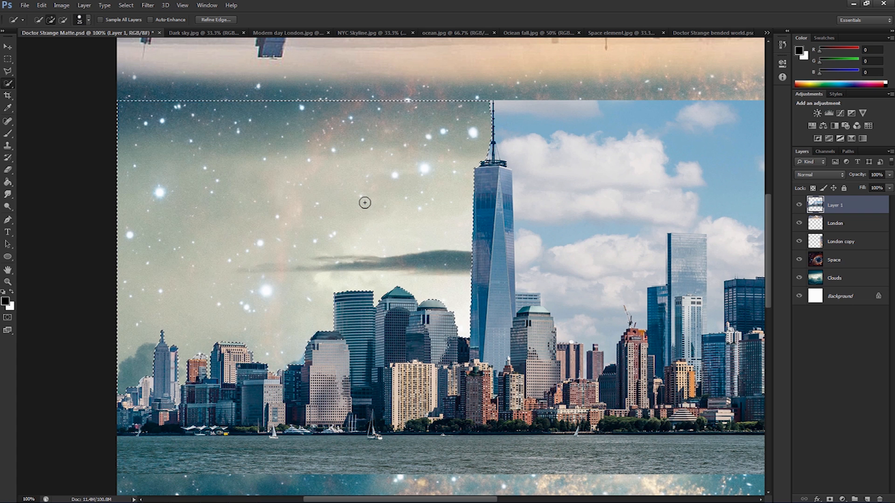
{"action": "right_click", "coordinate": [364, 202]}
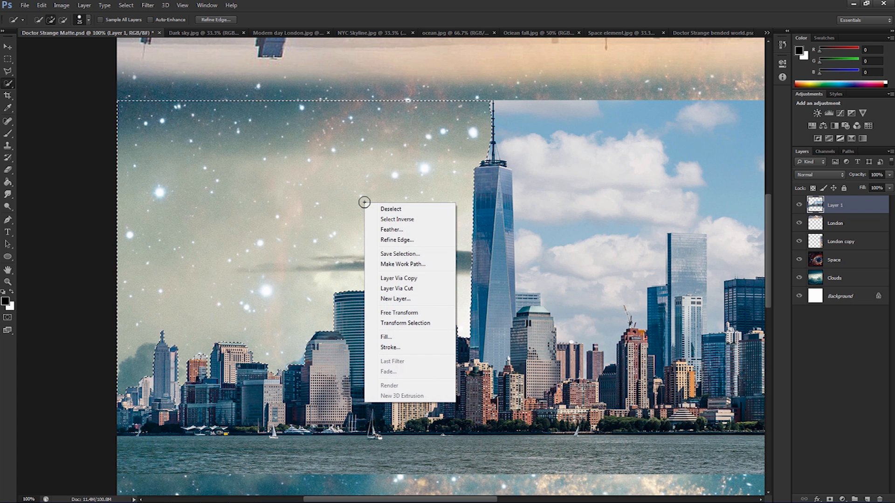
{"action": "left_click", "coordinate": [387, 209]}
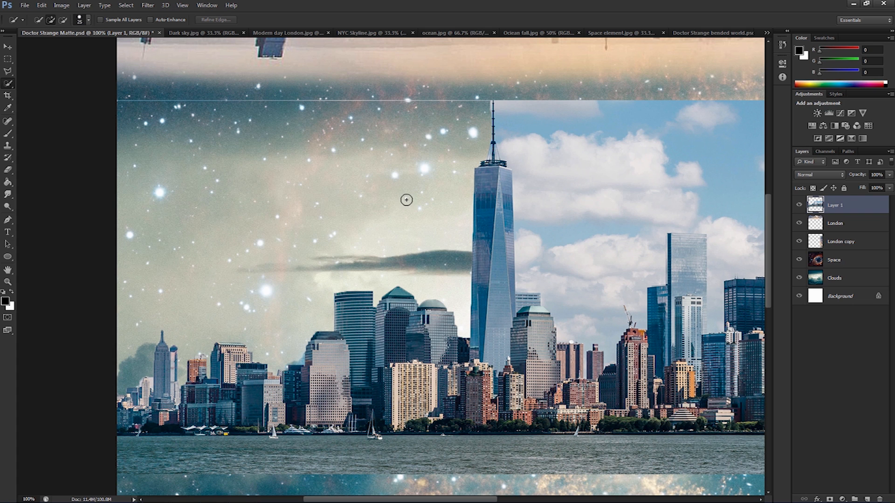
Select the sky to the right of the tallest tower with the 25 px Quick Selection tool, following the spire and rooftops
{"action": "left_click_drag", "start_coordinate": [424, 232], "coordinate": [397, 168]}
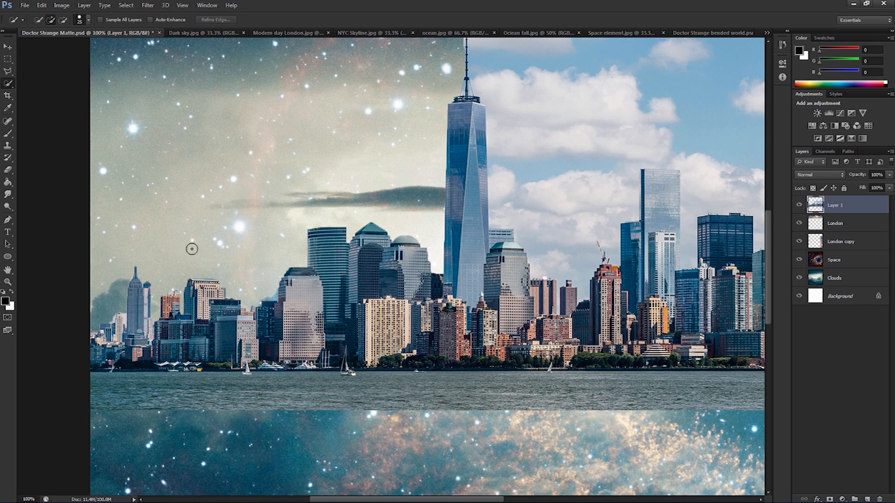
{"action": "left_click_drag", "start_coordinate": [379, 160], "coordinate": [230, 223]}
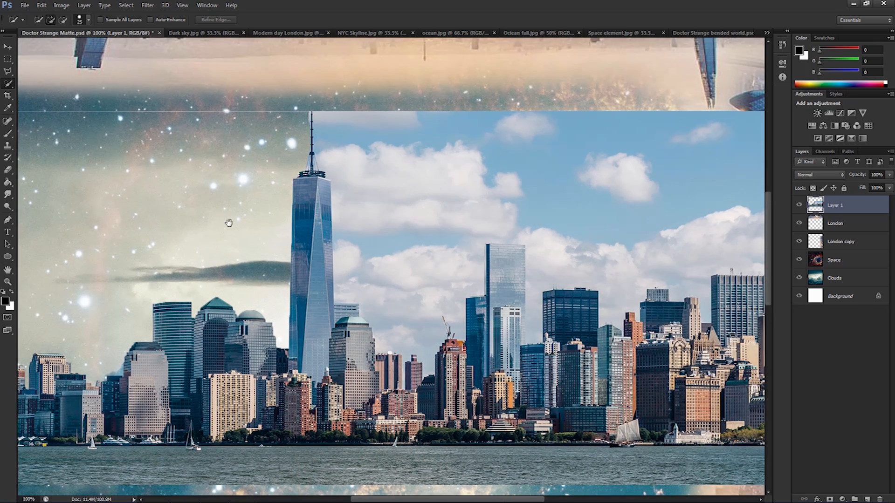
{"action": "left_click_drag", "start_coordinate": [240, 150], "coordinate": [168, 141]}
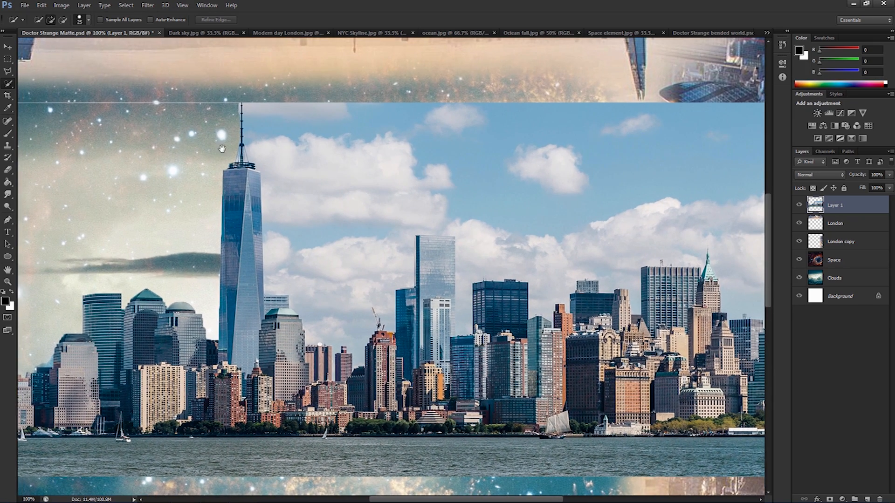
{"action": "left_click_drag", "start_coordinate": [221, 149], "coordinate": [404, 154]}
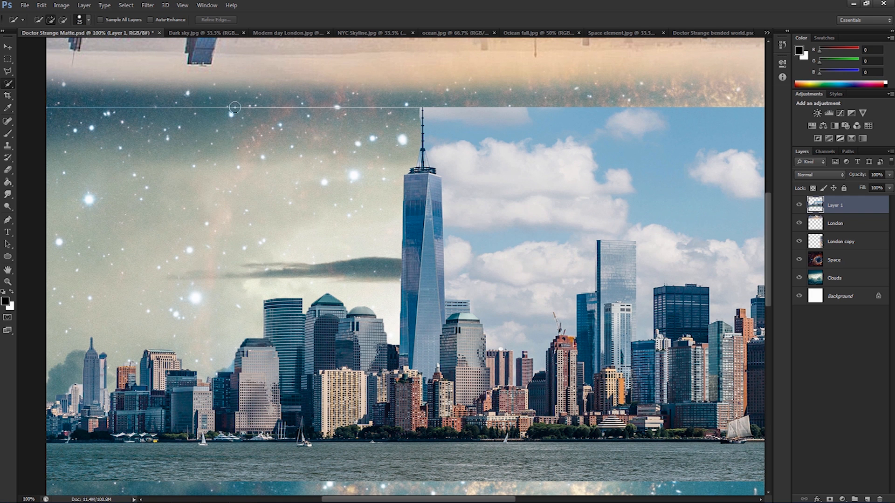
{"action": "left_click_drag", "start_coordinate": [533, 133], "coordinate": [403, 86]}
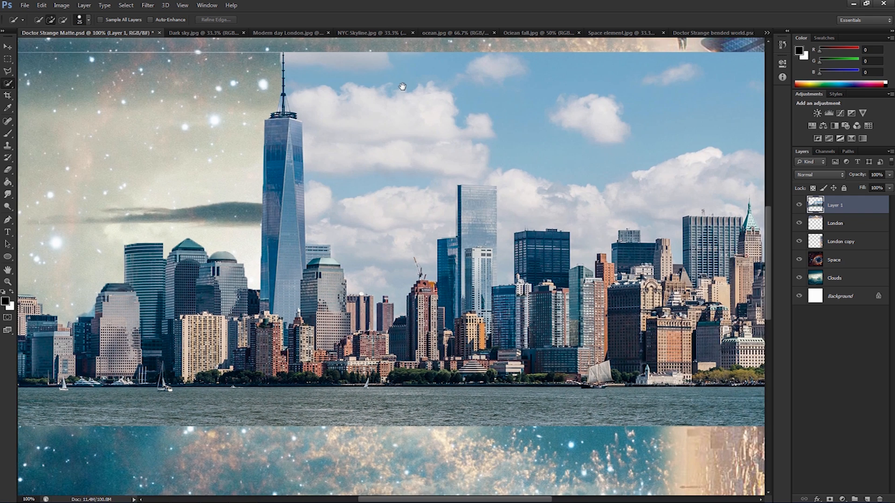
{"action": "mouse_move", "coordinate": [308, 82]}
{"action": "left_mouse_down"}
{"action": "mouse_move", "coordinate": [308, 98]}
{"action": "mouse_move", "coordinate": [343, 124]}
{"action": "mouse_move", "coordinate": [324, 121]}
{"action": "left_mouse_up"}
{"action": "left_click_drag", "start_coordinate": [283, 96], "coordinate": [285, 116]}
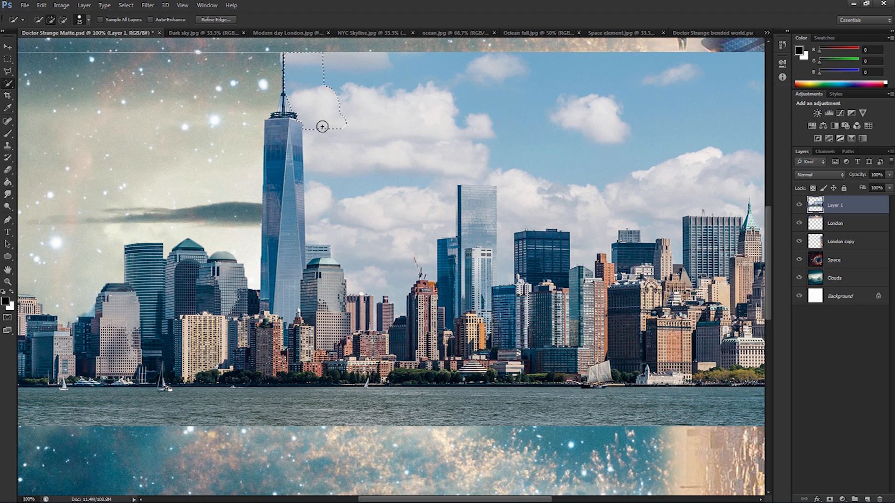
{"action": "mouse_move", "coordinate": [325, 124]}
{"action": "left_mouse_down"}
{"action": "mouse_move", "coordinate": [330, 197]}
{"action": "mouse_move", "coordinate": [423, 242]}
{"action": "mouse_move", "coordinate": [451, 136]}
{"action": "mouse_move", "coordinate": [564, 122]}
{"action": "mouse_move", "coordinate": [500, 218]}
{"action": "mouse_move", "coordinate": [555, 227]}
{"action": "mouse_move", "coordinate": [630, 224]}
{"action": "mouse_move", "coordinate": [659, 190]}
{"action": "left_mouse_up"}
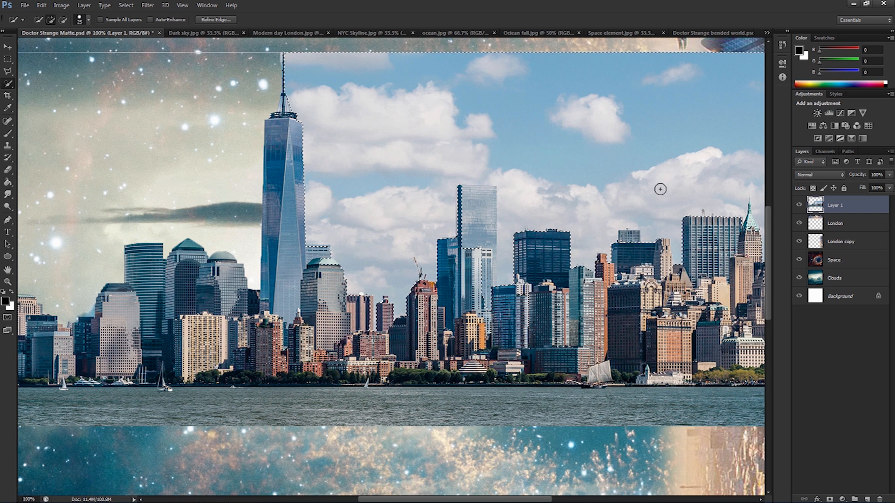
Refine the sky selection around the glass tower, crane and right-end buildings, then delete the selected sky and deselect
{"action": "scroll", "coordinate": [659, 190], "scroll_direction": "right", "scroll_amount": 5}
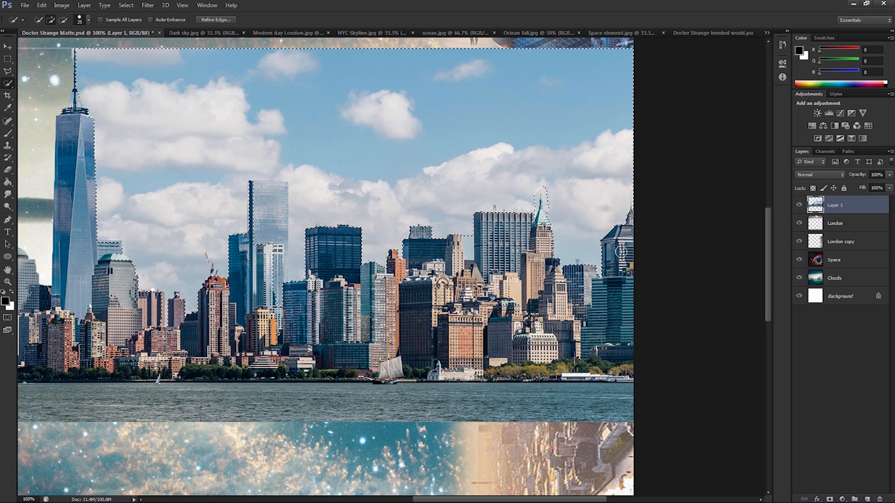
{"action": "left_click", "coordinate": [556, 277], "text": "alt"}
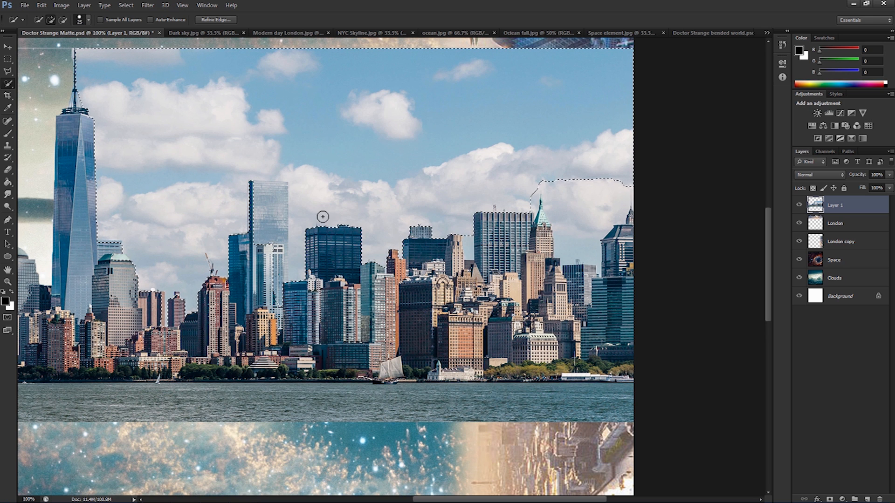
{"action": "left_click_drag", "start_coordinate": [273, 190], "coordinate": [277, 312]}
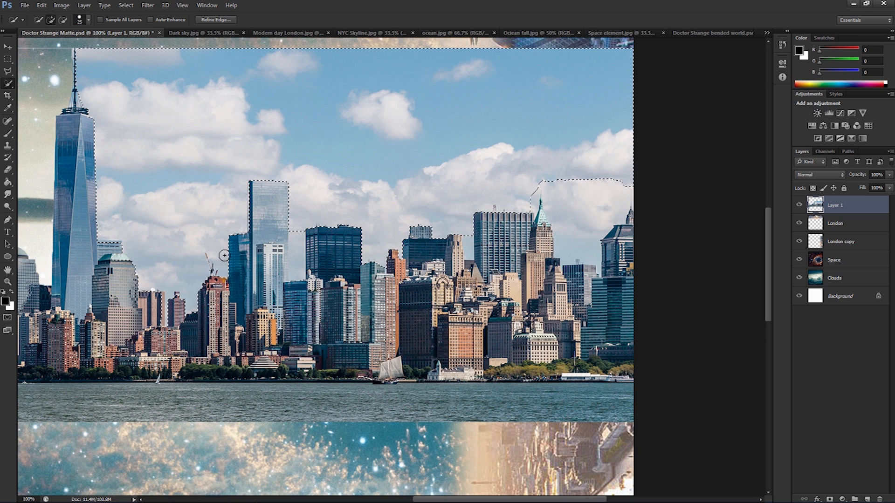
{"action": "key", "text": "alt"}
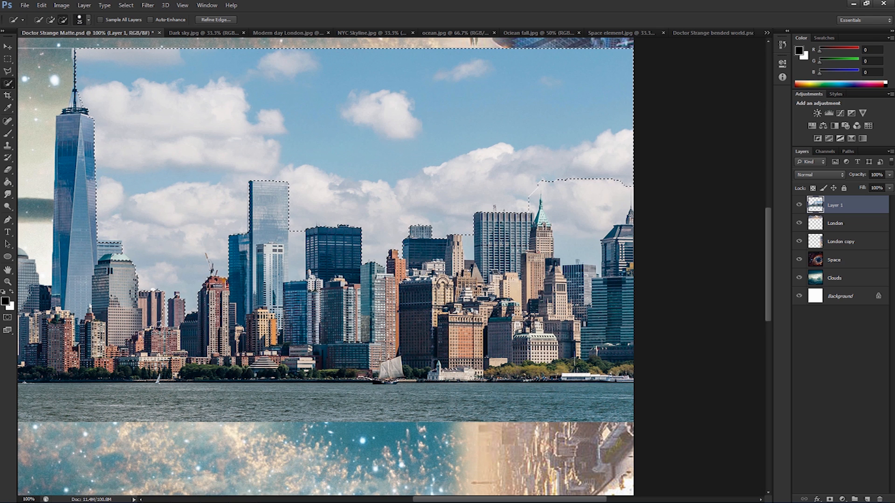
{"action": "key", "text": "alt"}
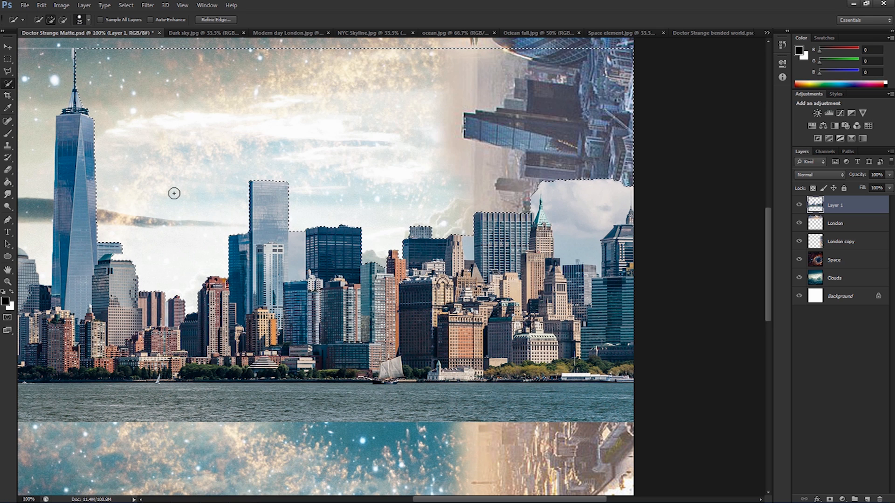
{"action": "right_click", "coordinate": [174, 194]}
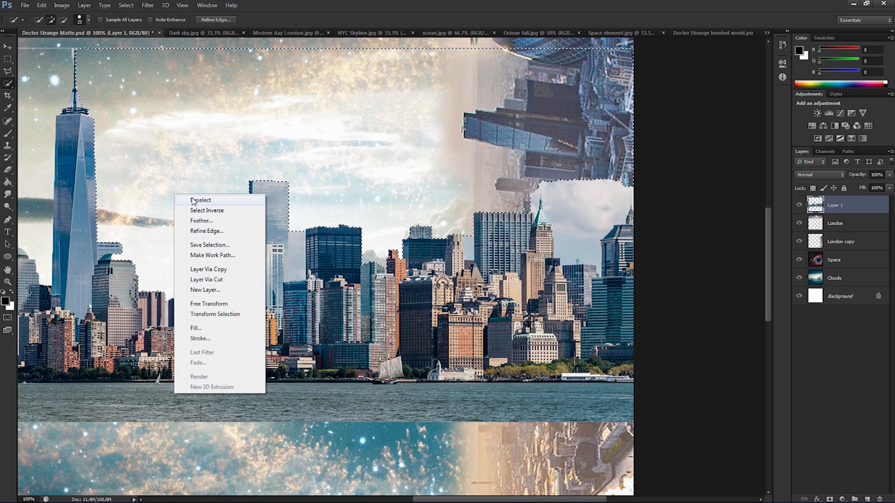
{"action": "left_click", "coordinate": [200, 201]}
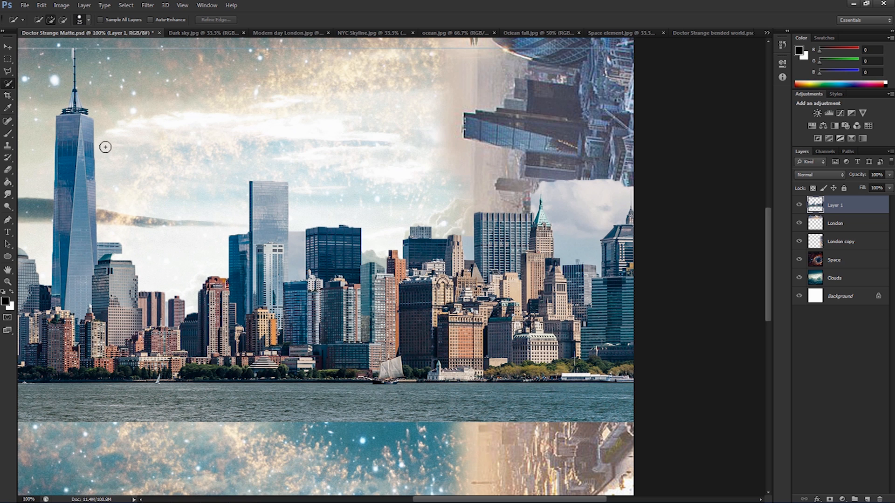
Select the remaining sky around the right-end buildings and green spire with the Polygonal Lasso, delete it, and deselect
{"action": "left_click", "coordinate": [7, 72]}
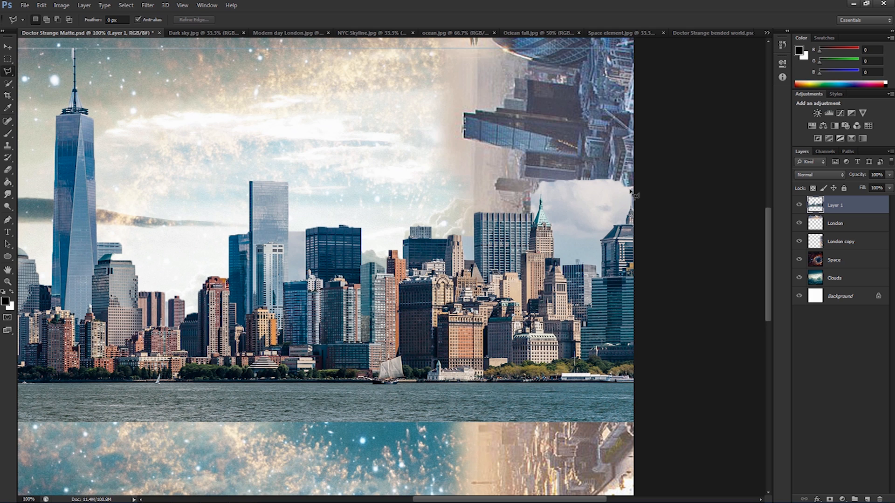
{"action": "left_click", "coordinate": [630, 188]}
{"action": "left_click", "coordinate": [614, 225]}
{"action": "left_click", "coordinate": [601, 239]}
{"action": "left_click", "coordinate": [602, 247]}
{"action": "left_click", "coordinate": [597, 274]}
{"action": "left_click", "coordinate": [596, 266]}
{"action": "left_click", "coordinate": [580, 265]}
{"action": "left_click", "coordinate": [554, 257]}
{"action": "left_click", "coordinate": [553, 228]}
{"action": "left_click", "coordinate": [541, 205]}
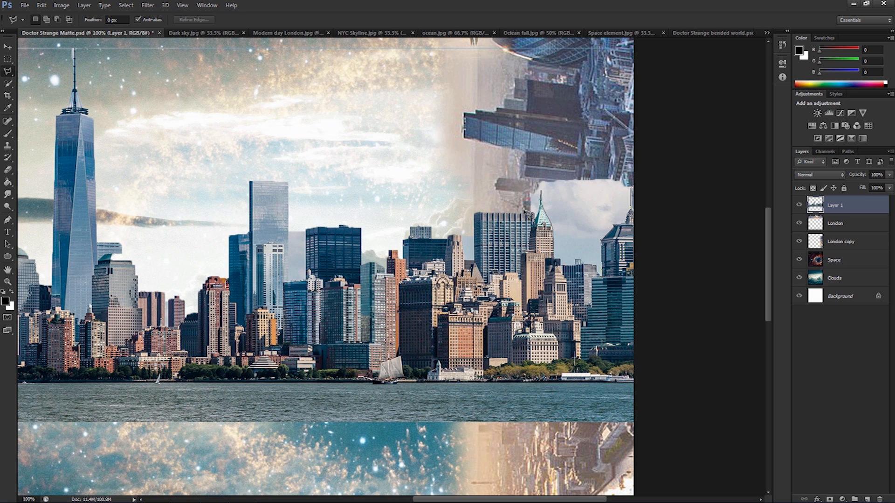
{"action": "left_click", "coordinate": [511, 156]}
{"action": "double_click", "coordinate": [720, 140]}
{"action": "key", "text": "Delete"}
{"action": "key", "text": "ctrl+d"}
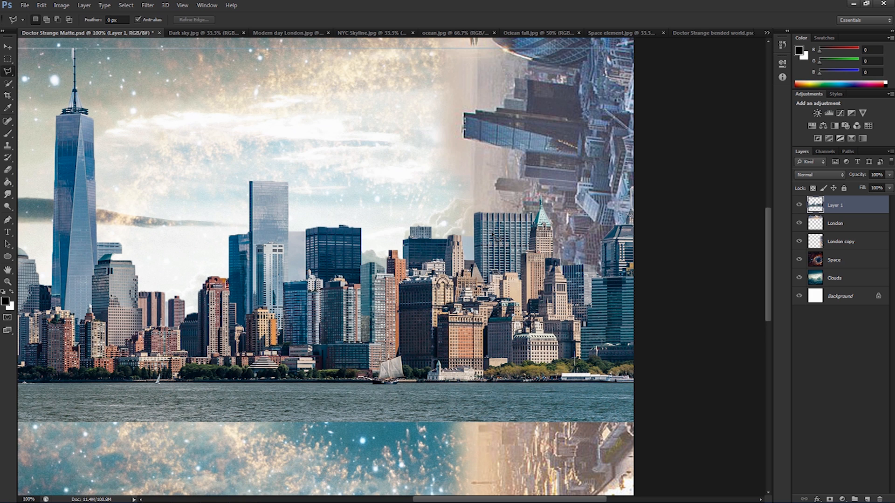
Select the leftover sky beside the tall glass tower and mid-skyline buildings with the Polygonal Lasso, delete it, and deselect
{"action": "scroll", "coordinate": [489, 201], "scroll_direction": "down", "scroll_amount": 2}
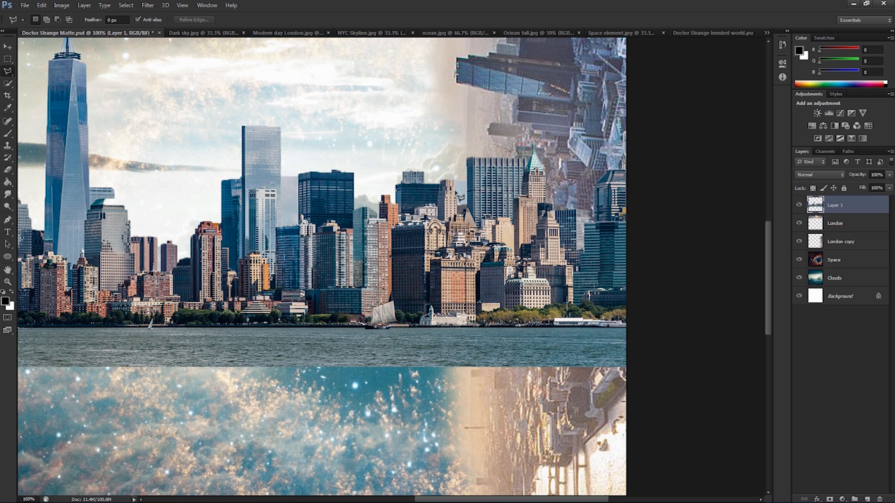
{"action": "left_click", "coordinate": [455, 174]}
{"action": "left_click", "coordinate": [453, 185]}
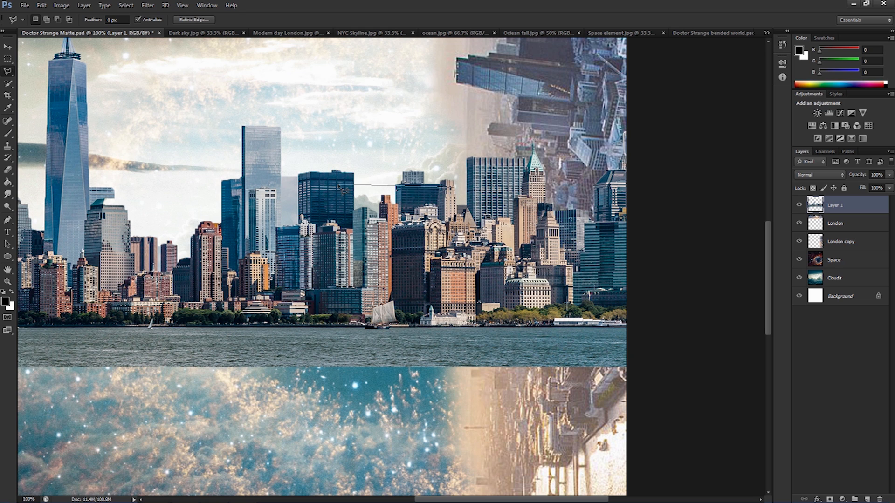
{"action": "key", "text": "Escape"}
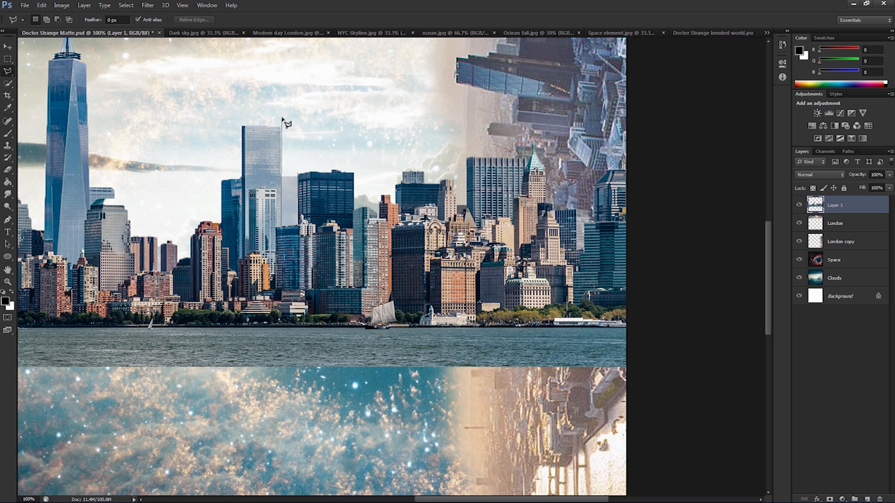
{"action": "left_click", "coordinate": [281, 117]}
{"action": "double_click", "coordinate": [321, 117]}
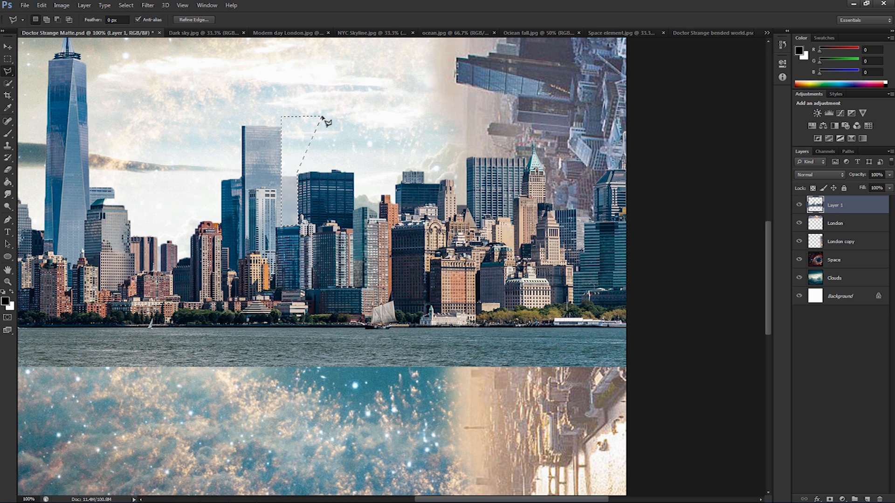
{"action": "key", "text": "Delete"}
{"action": "key", "text": "ctrl+d"}
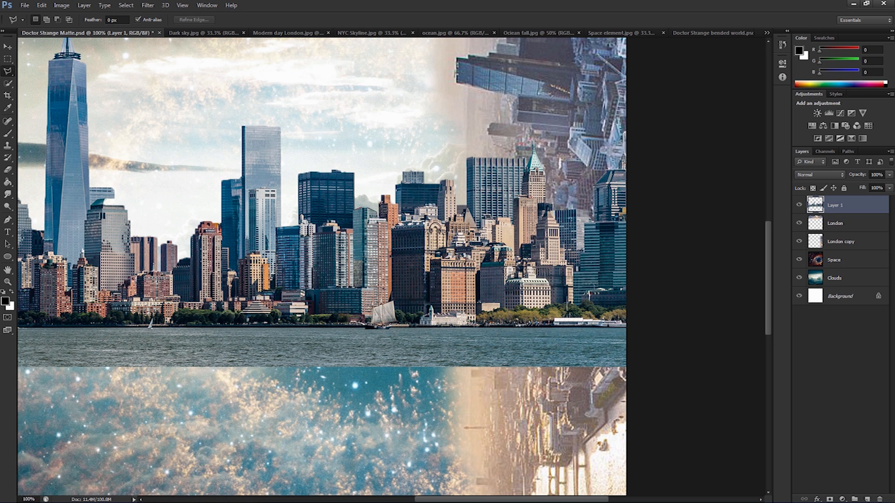
{"action": "double_click", "coordinate": [379, 183]}
{"action": "key", "text": "ctrl+d"}
Hide the London, London copy, Space and Clouds layers to isolate the skyline against the white background
{"action": "left_click_drag", "start_coordinate": [180, 189], "coordinate": [360, 216]}
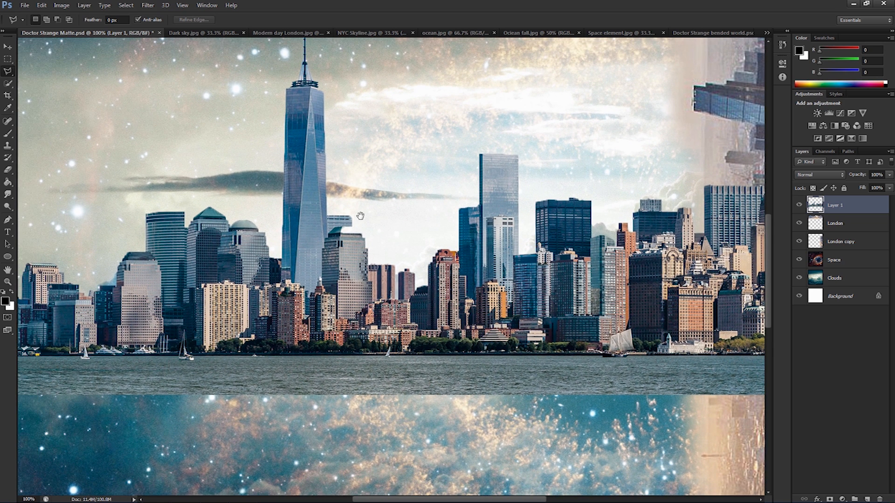
{"action": "left_click_drag", "start_coordinate": [803, 222], "coordinate": [798, 261]}
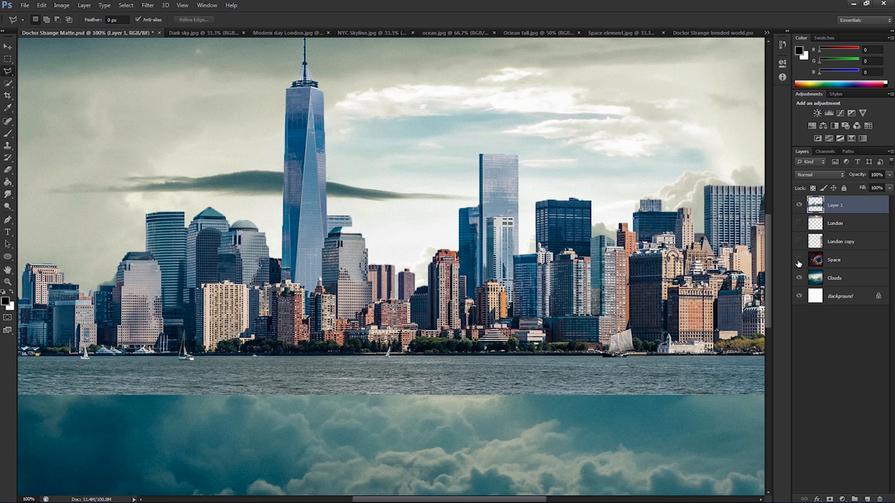
{"action": "left_click", "coordinate": [799, 278]}
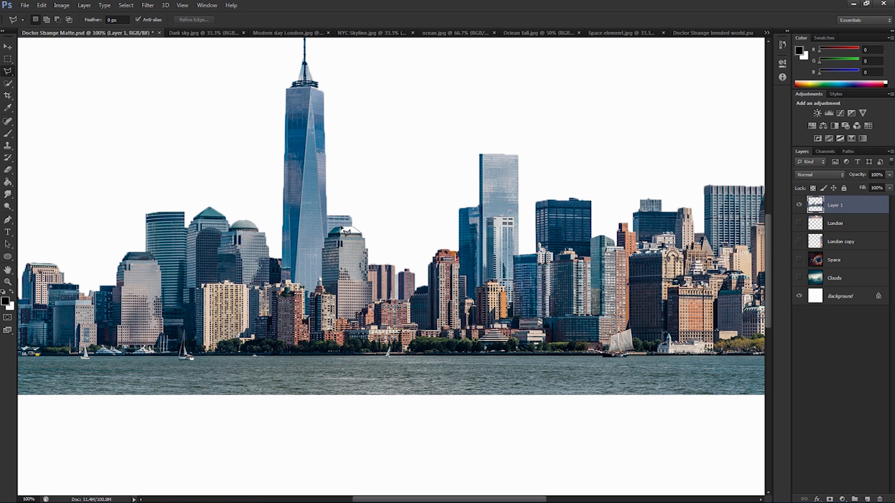
Fill the white gap in the dome beside the tallest tower with its sampled teal, deselect, and show the hidden layers again
{"action": "left_click", "coordinate": [354, 228]}
{"action": "left_click", "coordinate": [7, 133]}
{"action": "left_click", "coordinate": [344, 227], "text": "alt"}
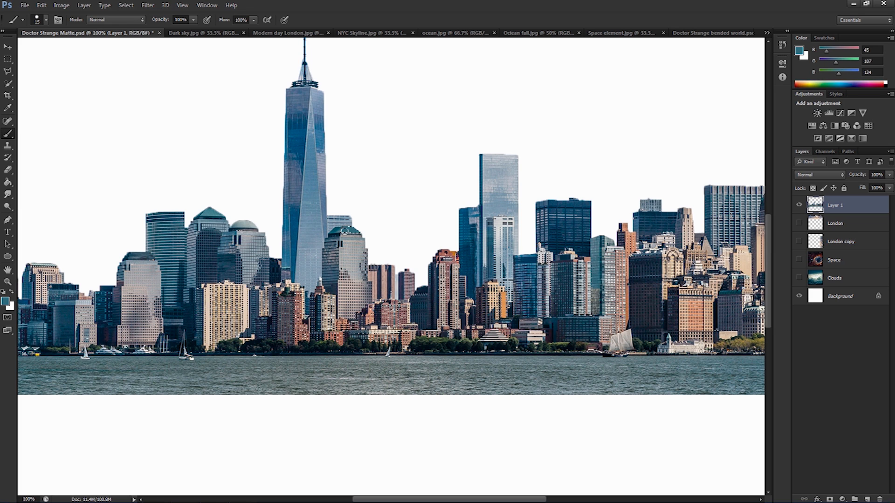
{"action": "left_click", "coordinate": [8, 59]}
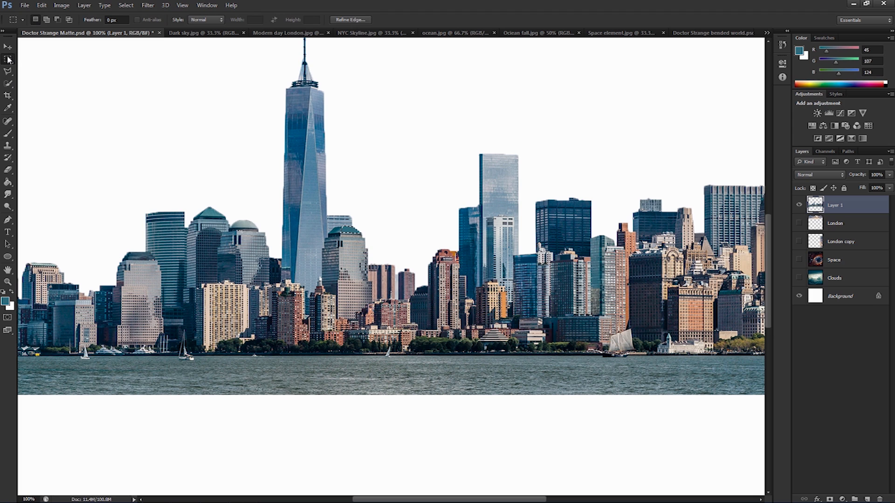
{"action": "right_click", "coordinate": [350, 232]}
{"action": "left_click", "coordinate": [359, 236]}
{"action": "left_click", "coordinate": [12, 47]}
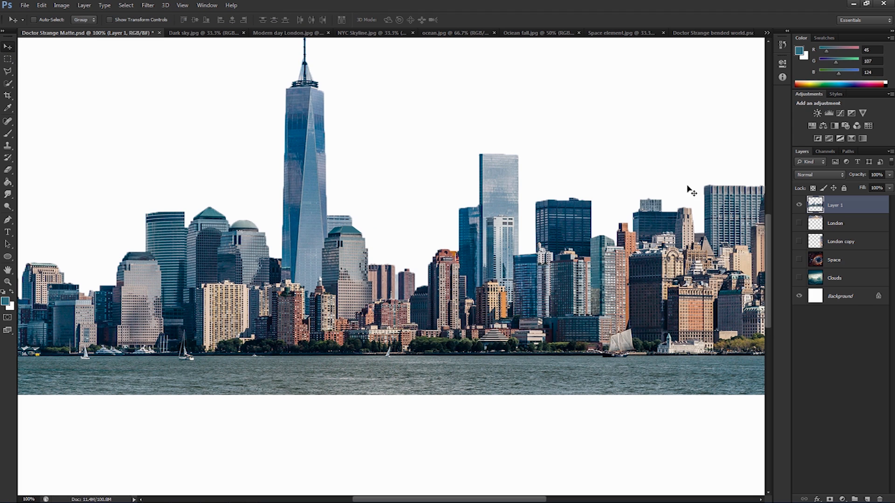
{"action": "left_click_drag", "start_coordinate": [798, 224], "coordinate": [801, 281]}
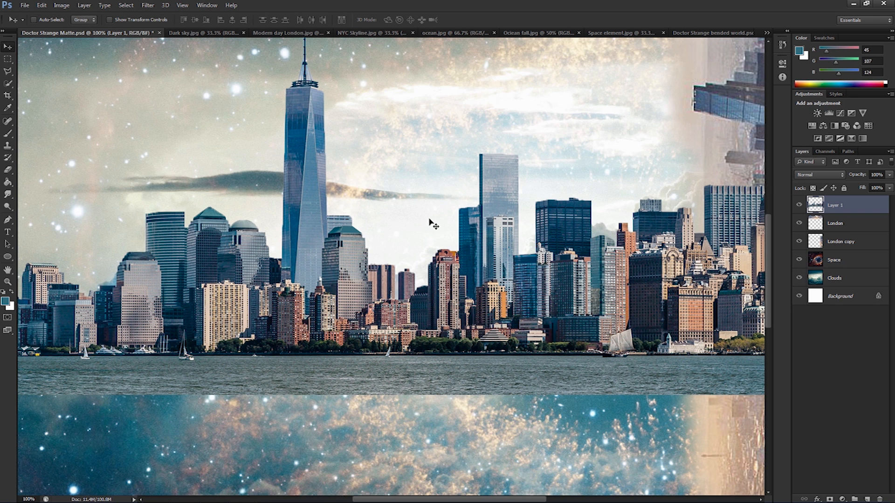
Erase the thin leftover line along the skyline layer's upper edge using a 200 px hard round Eraser
{"action": "key", "text": "z"}
{"action": "left_click", "coordinate": [426, 219], "text": "alt"}
{"action": "left_click", "coordinate": [421, 216], "text": "alt"}
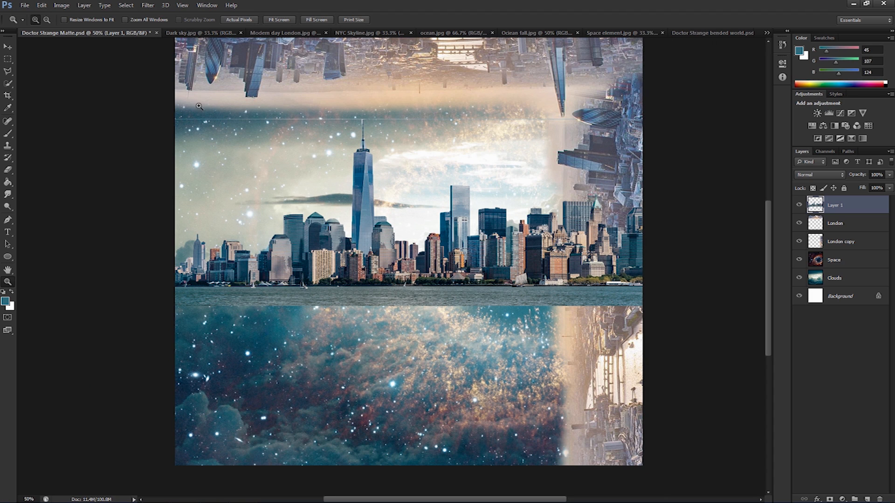
{"action": "left_click", "coordinate": [7, 170]}
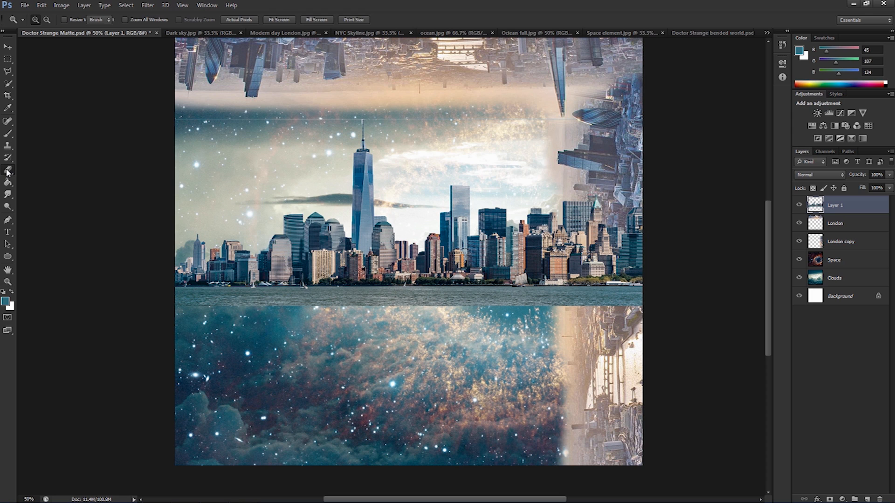
{"action": "right_click", "coordinate": [243, 149]}
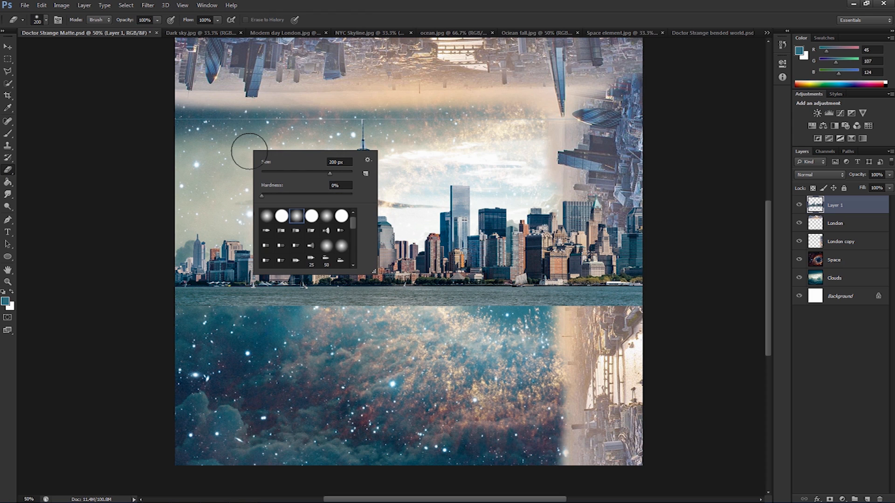
{"action": "double_click", "coordinate": [281, 217]}
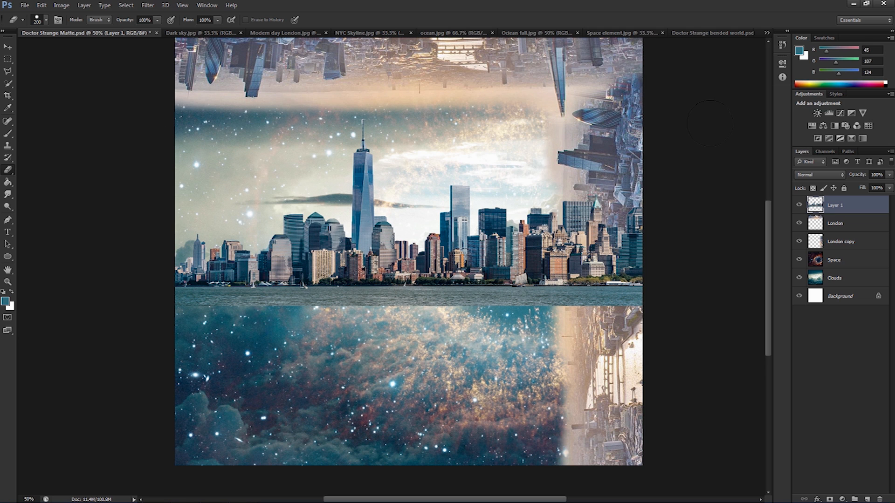
Erase the sky remnants around the tip of the tallest tower's spire with a much smaller Eraser
{"action": "key", "text": "z"}
{"action": "left_click", "coordinate": [359, 125]}
{"action": "left_click", "coordinate": [358, 125]}
{"action": "left_click", "coordinate": [361, 122]}
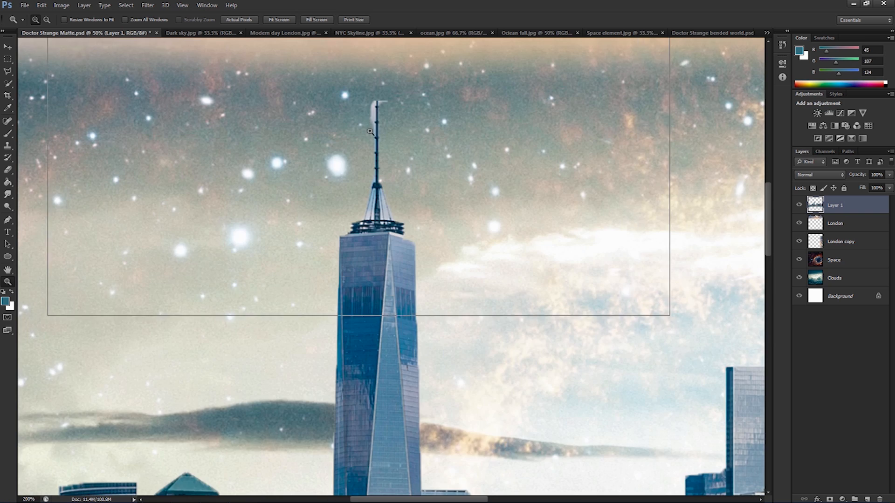
{"action": "left_click", "coordinate": [377, 107]}
{"action": "left_click_drag", "start_coordinate": [374, 124], "coordinate": [359, 174]}
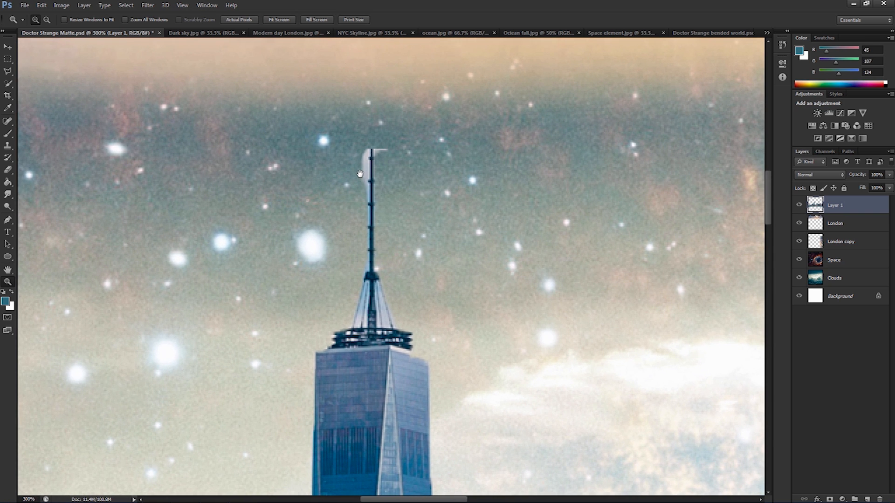
{"action": "key", "text": "e"}
{"action": "key", "text": "bracketleft"}
{"action": "key", "text": "bracketleft"}
{"action": "key", "text": "bracketleft"}
{"action": "key", "text": "bracketleft"}
{"action": "key", "text": "bracketleft"}
{"action": "key", "text": "bracketleft"}
{"action": "key", "text": "bracketleft"}
{"action": "key", "text": "bracketleft"}
{"action": "mouse_move", "coordinate": [357, 149]}
{"action": "left_mouse_down"}
{"action": "mouse_move", "coordinate": [355, 191]}
{"action": "mouse_move", "coordinate": [364, 174]}
{"action": "left_mouse_up"}
{"action": "key", "text": "x"}
{"action": "key", "text": "z"}
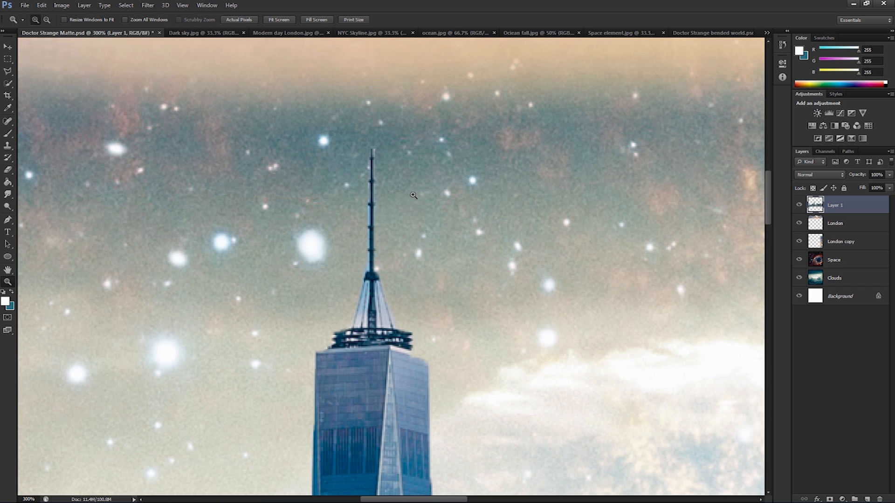
Outline the skyline's left part, including the tallest tower and the water below, with the Polygonal Lasso
{"action": "left_click", "coordinate": [412, 195], "text": "alt"}
{"action": "left_click", "coordinate": [413, 195], "text": "alt"}
{"action": "left_click", "coordinate": [413, 195], "text": "alt"}
{"action": "left_click", "coordinate": [424, 197], "text": "alt"}
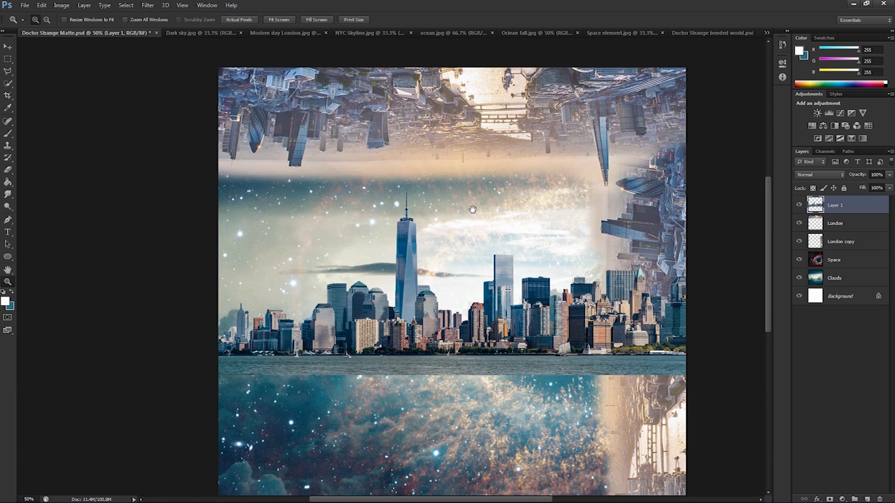
{"action": "left_click_drag", "start_coordinate": [472, 210], "coordinate": [411, 182]}
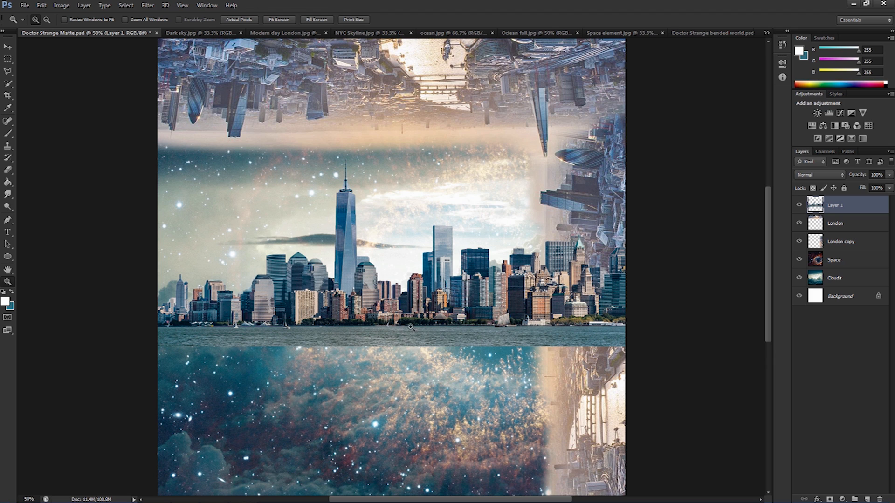
{"action": "left_click", "coordinate": [393, 295]}
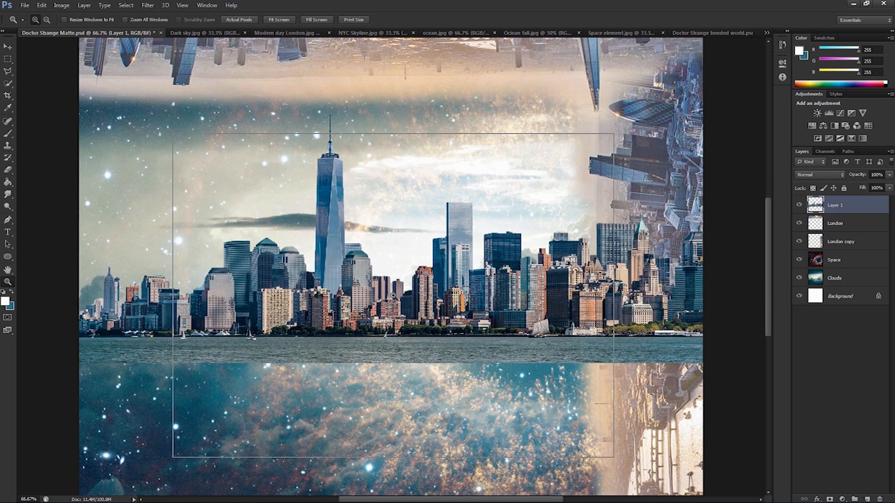
{"action": "left_click", "coordinate": [393, 295]}
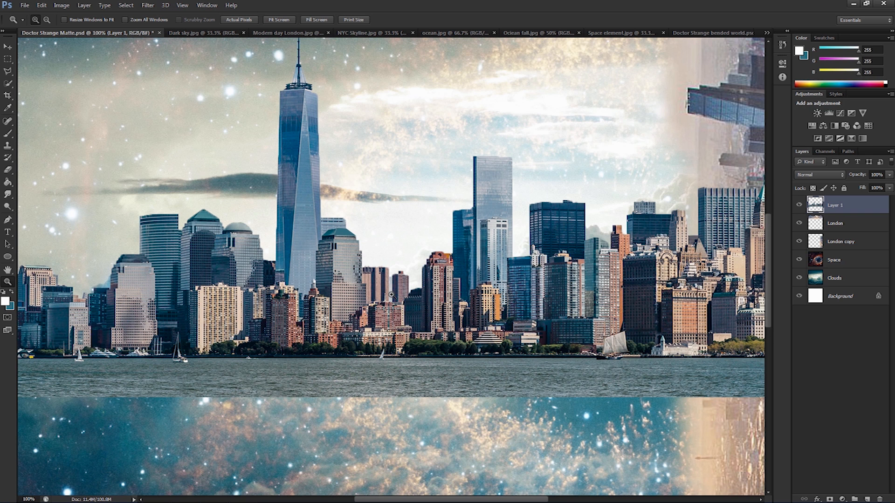
{"action": "left_click", "coordinate": [8, 72]}
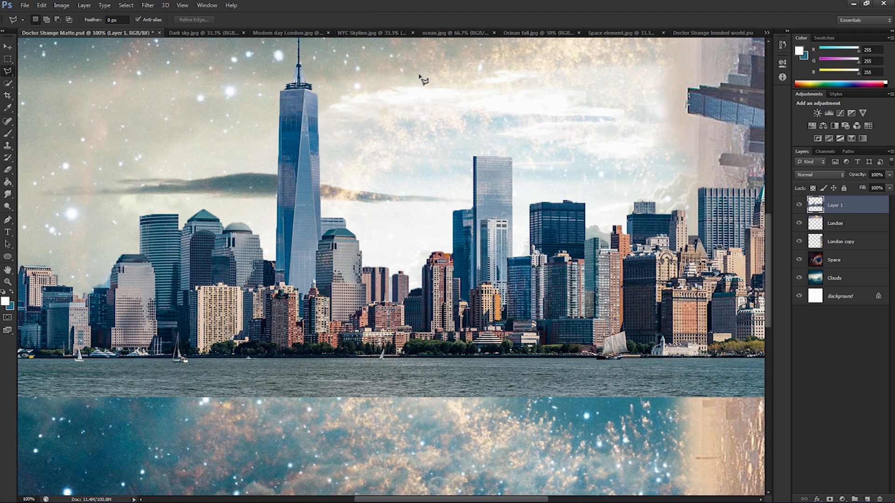
{"action": "left_click", "coordinate": [389, 264]}
{"action": "left_click", "coordinate": [389, 309]}
{"action": "left_click", "coordinate": [412, 326]}
{"action": "left_click", "coordinate": [412, 412]}
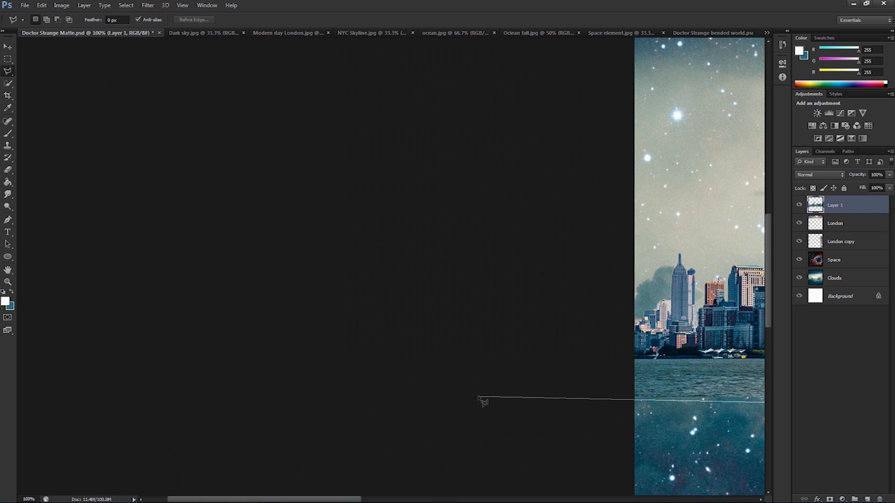
{"action": "left_click", "coordinate": [478, 397]}
{"action": "left_click", "coordinate": [433, 375]}
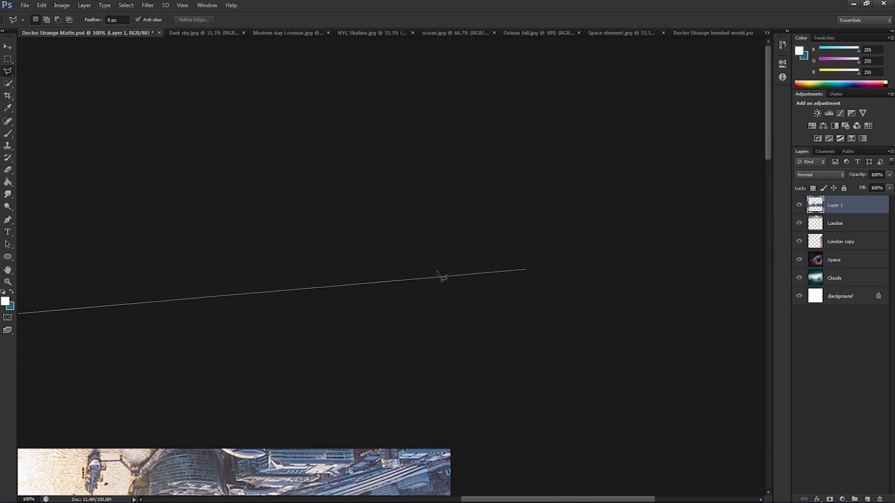
{"action": "left_click", "coordinate": [295, 270]}
{"action": "mouse_move", "coordinate": [242, 390]}
{"action": "left_mouse_down"}
{"action": "mouse_move", "coordinate": [351, 243]}
{"action": "mouse_move", "coordinate": [559, 38]}
{"action": "left_mouse_up"}
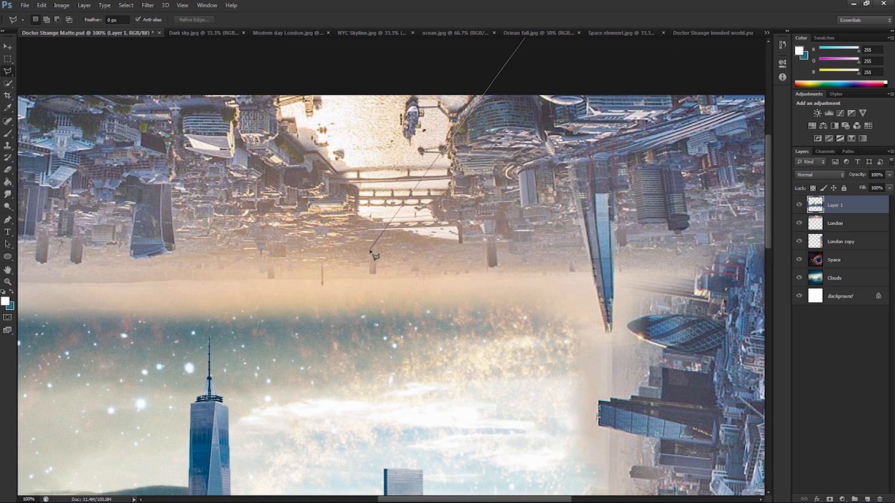
{"action": "mouse_move", "coordinate": [301, 436]}
{"action": "left_mouse_down"}
{"action": "mouse_move", "coordinate": [339, 293]}
{"action": "mouse_move", "coordinate": [307, 200]}
{"action": "left_mouse_up"}
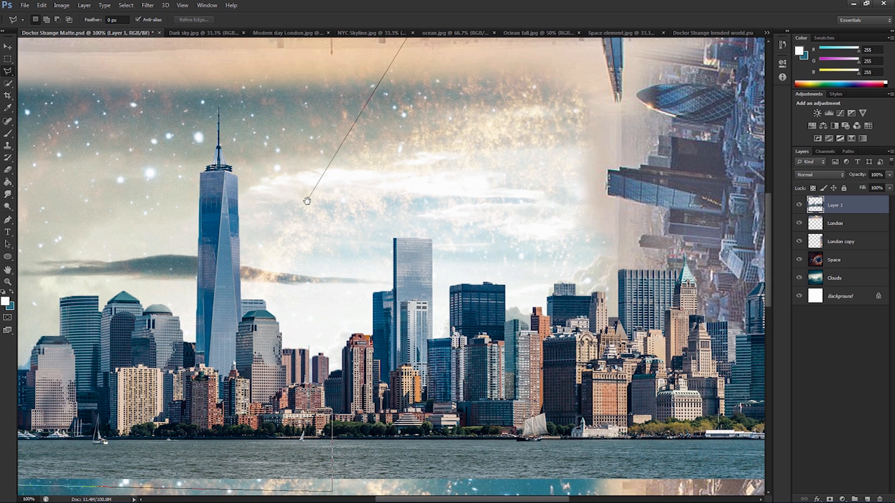
{"action": "left_click", "coordinate": [309, 227]}
{"action": "double_click", "coordinate": [310, 332]}
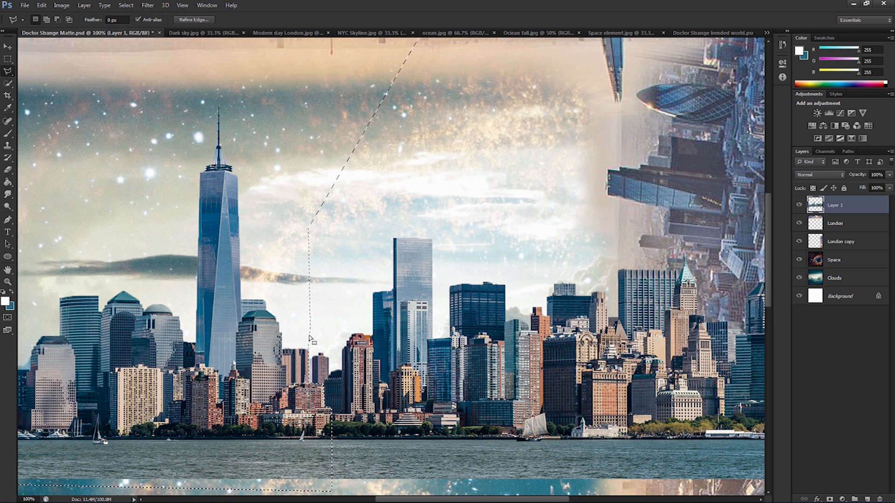
Cut the selected left part of the skyline and paste it onto its own new layer
{"action": "key", "text": "Delete"}
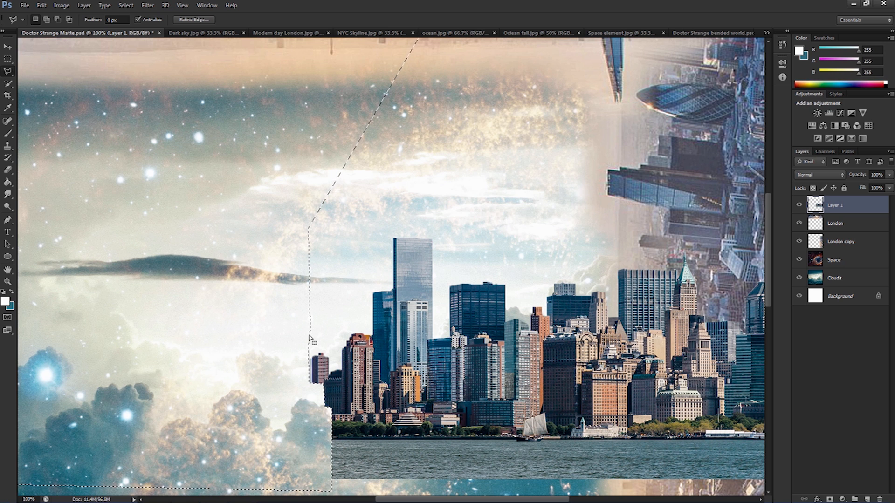
{"action": "key", "text": "ctrl+v"}
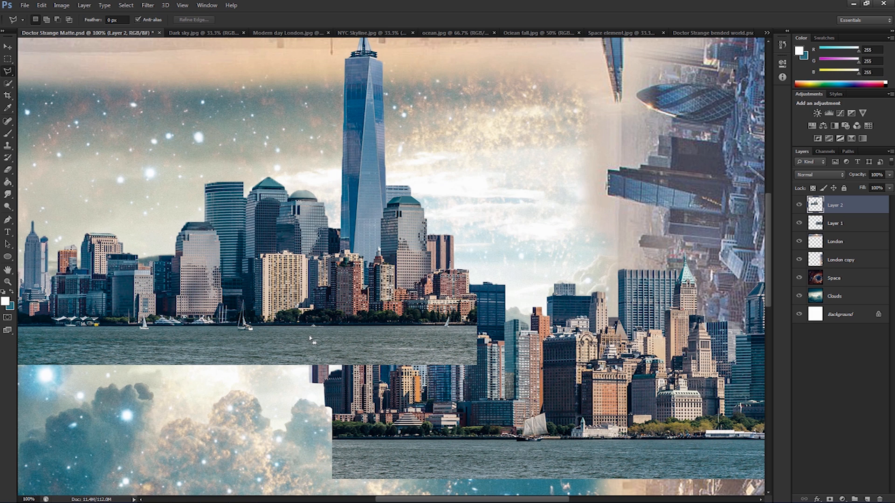
{"action": "key", "text": "z"}
{"action": "left_click", "coordinate": [330, 289], "text": "alt"}
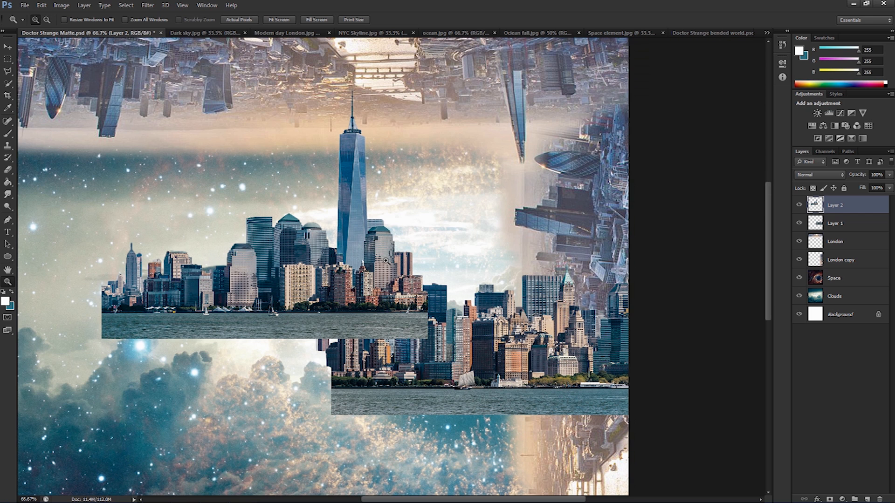
Check which half of the skyline sits on Layer 2 and which on Layer 1 by toggling their visibility
{"action": "left_click", "coordinate": [837, 228]}
{"action": "left_click", "coordinate": [838, 207]}
{"action": "left_click", "coordinate": [837, 231]}
{"action": "left_click", "coordinate": [837, 207]}
{"action": "left_click", "coordinate": [800, 205]}
{"action": "left_click", "coordinate": [799, 206]}
{"action": "left_click", "coordinate": [799, 225]}
{"action": "left_click", "coordinate": [799, 225]}
Shift the skyline piece with the tallest tower left so that it starts at the canvas's left edge
{"action": "key", "text": "alt"}
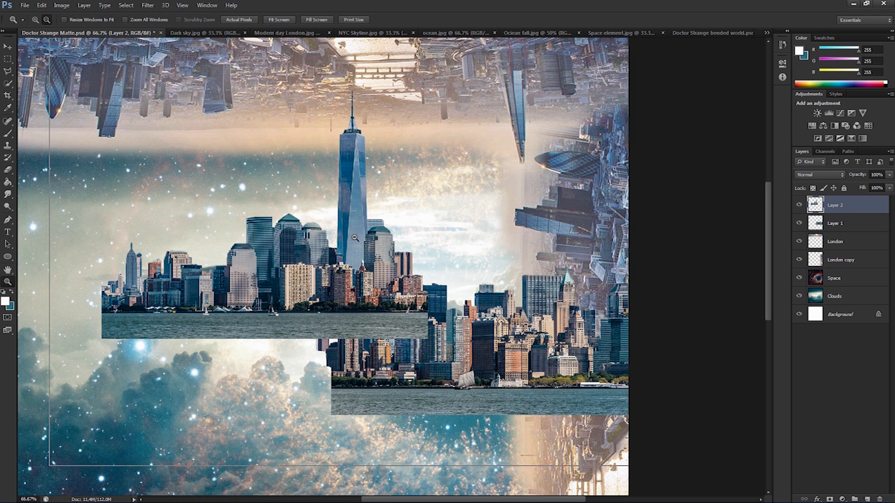
{"action": "left_click", "coordinate": [355, 238], "text": "alt"}
{"action": "key", "text": "v"}
{"action": "left_click_drag", "start_coordinate": [353, 268], "coordinate": [275, 270]}
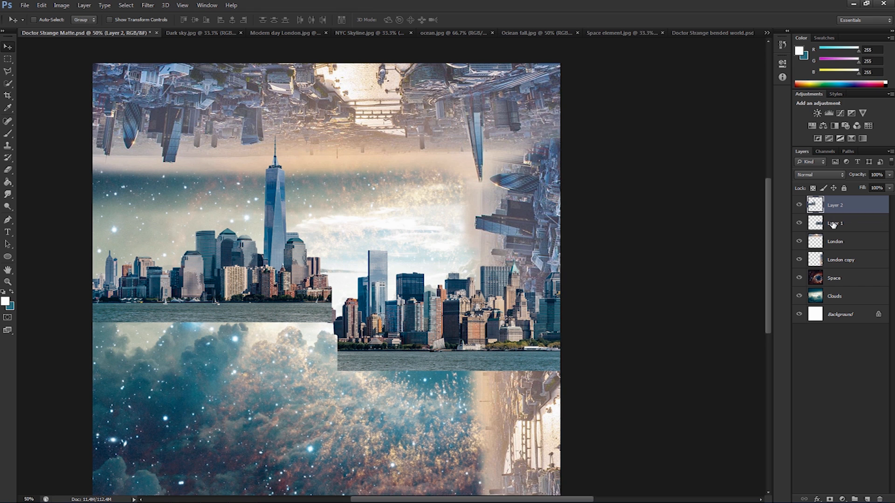
Rotate the Layer 1 skyline piece 90° and fit it running downward from the right end of the tallest tower's skyline
{"action": "left_click", "coordinate": [833, 224]}
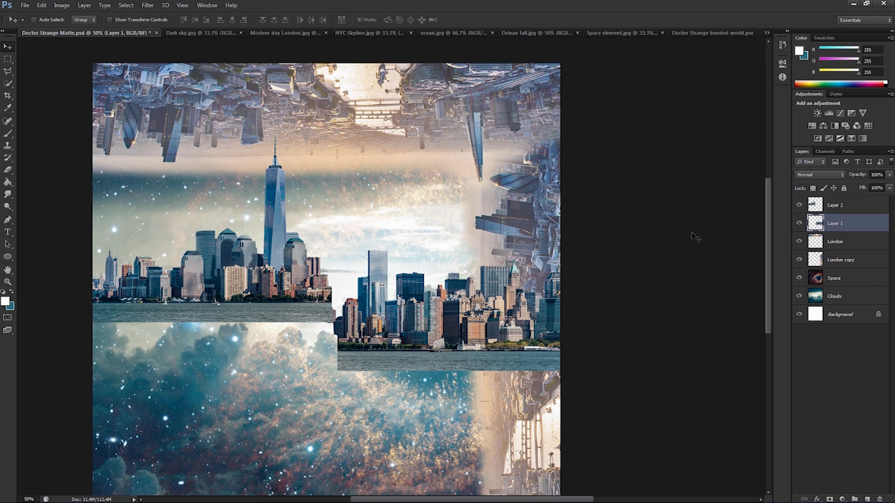
{"action": "key", "text": "ctrl+t"}
{"action": "left_click_drag", "start_coordinate": [449, 175], "coordinate": [600, 295]}
{"action": "left_click_drag", "start_coordinate": [433, 253], "coordinate": [381, 364]}
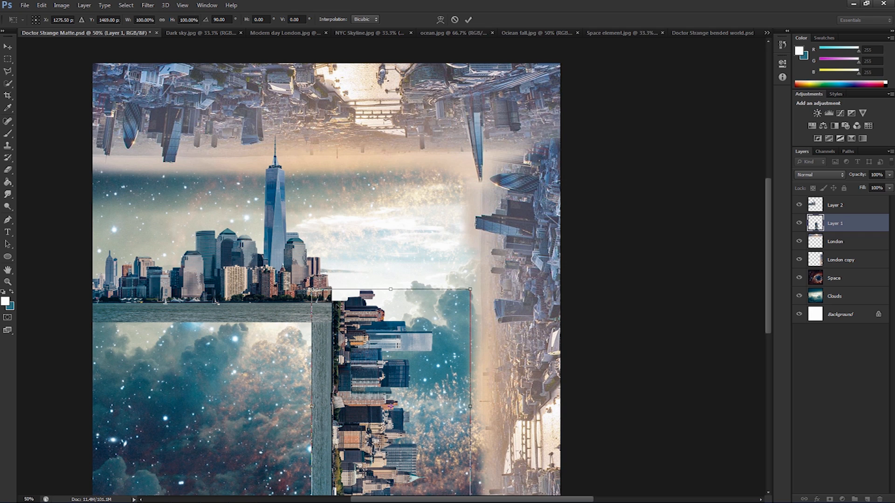
{"action": "key", "text": "Down"}
{"action": "key", "text": "Down"}
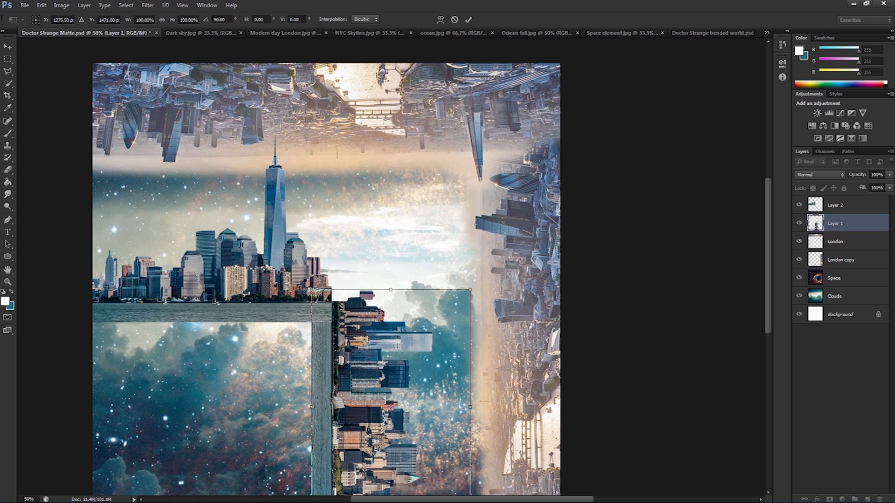
{"action": "key", "text": "Up"}
{"action": "key", "text": "Left"}
{"action": "key", "text": "Right"}
{"action": "key", "text": "Right"}
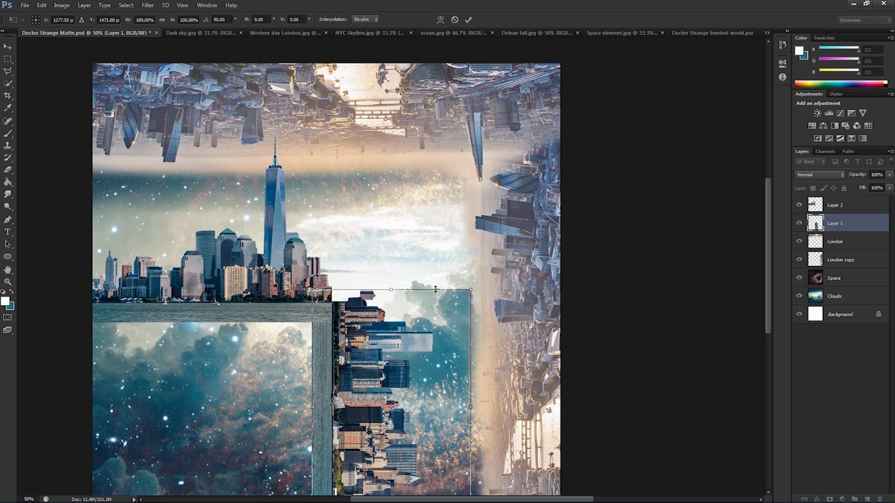
{"action": "key", "text": "Return"}
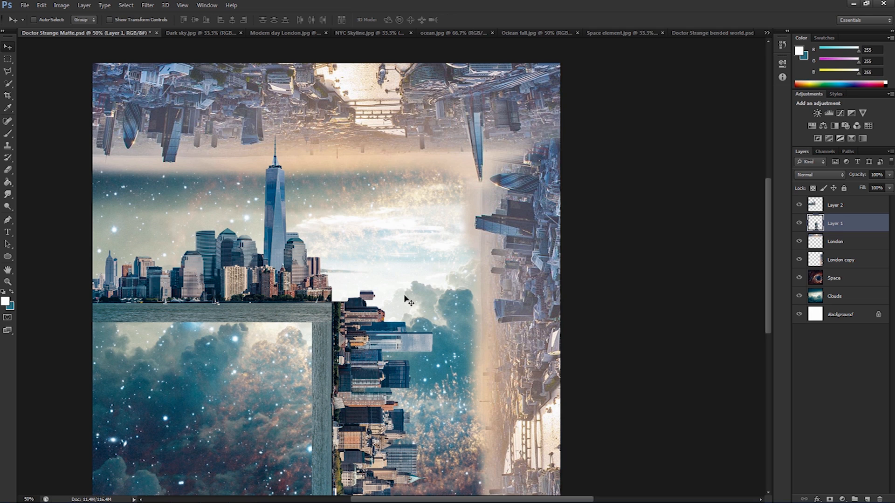
Outline the detached building fragment above the rotated skyline with the Polygonal Lasso, delete it and deselect
{"action": "key", "text": "z"}
{"action": "left_click", "coordinate": [374, 295]}
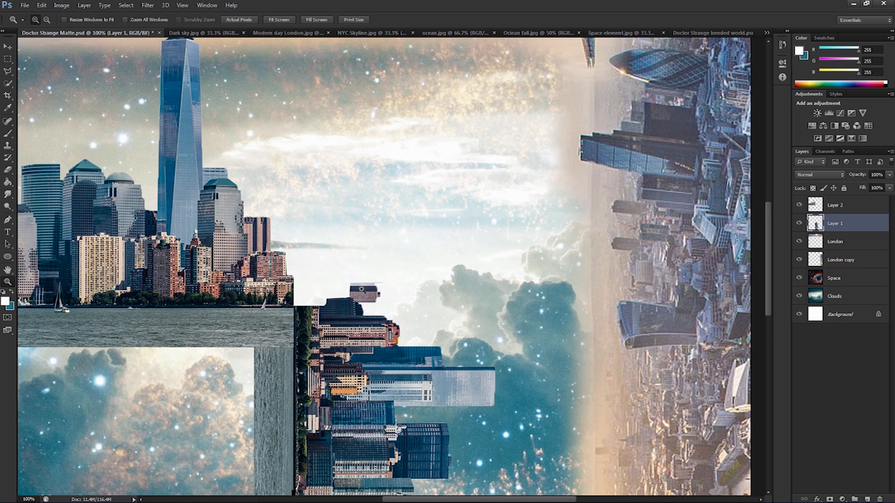
{"action": "left_click", "coordinate": [366, 293]}
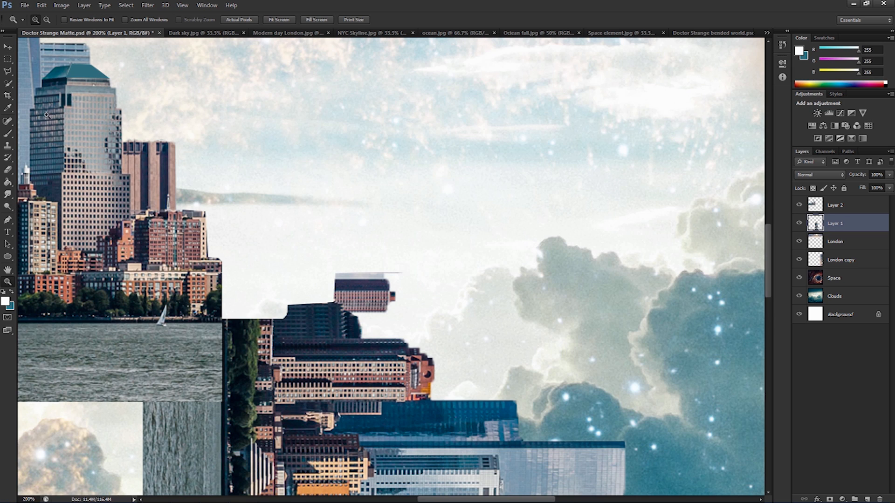
{"action": "left_click", "coordinate": [8, 71]}
{"action": "left_click", "coordinate": [323, 256]}
{"action": "left_click", "coordinate": [333, 301]}
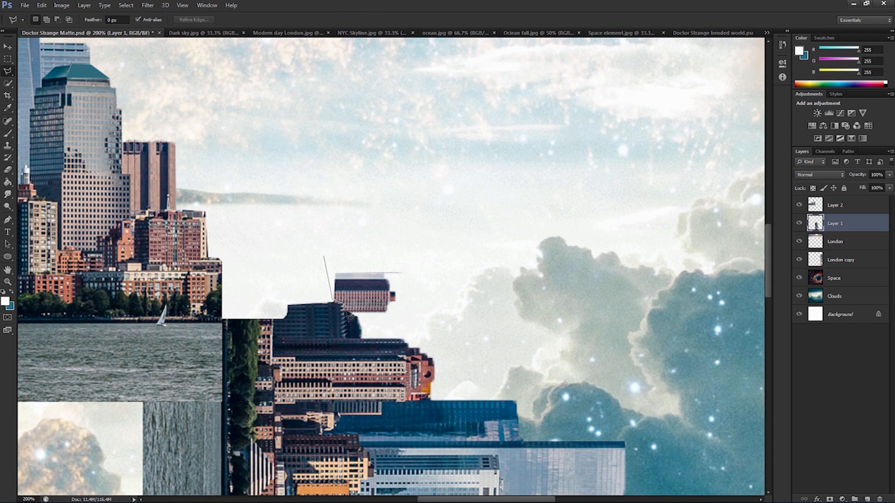
{"action": "left_click", "coordinate": [365, 320]}
{"action": "left_click", "coordinate": [507, 309]}
{"action": "left_click", "coordinate": [462, 232]}
{"action": "double_click", "coordinate": [335, 222]}
{"action": "key", "text": "Delete"}
{"action": "key", "text": "ctrl+d"}
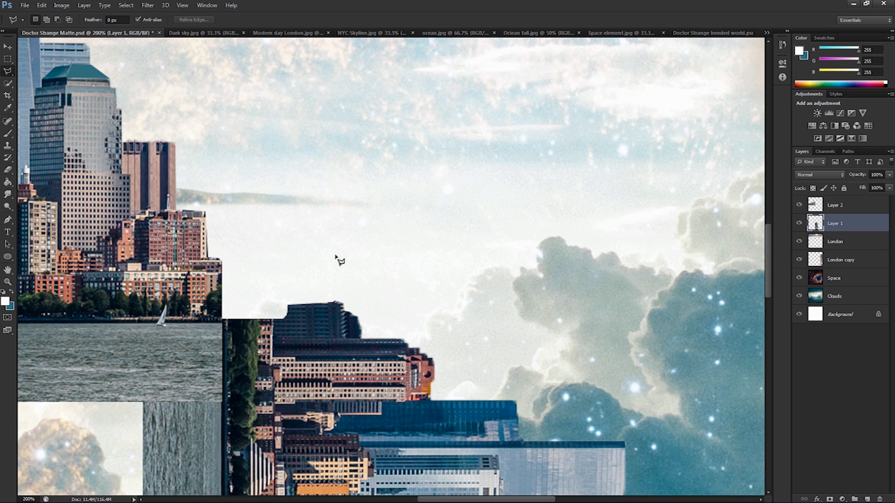
Delete a diagonal wedge from the right end of Layer 2's water with the Polygonal Lasso to mitre the corner, then deselect
{"action": "key", "text": "z"}
{"action": "left_click", "coordinate": [325, 256], "text": "alt"}
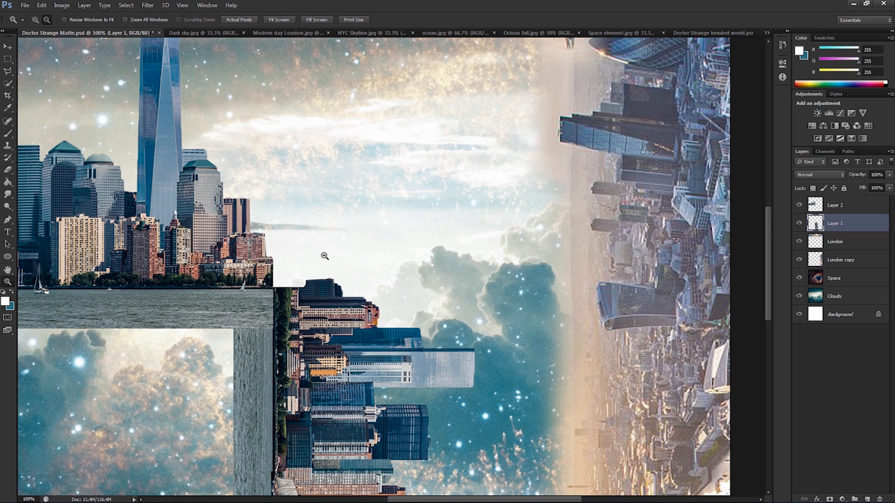
{"action": "left_click_drag", "start_coordinate": [324, 254], "coordinate": [393, 205]}
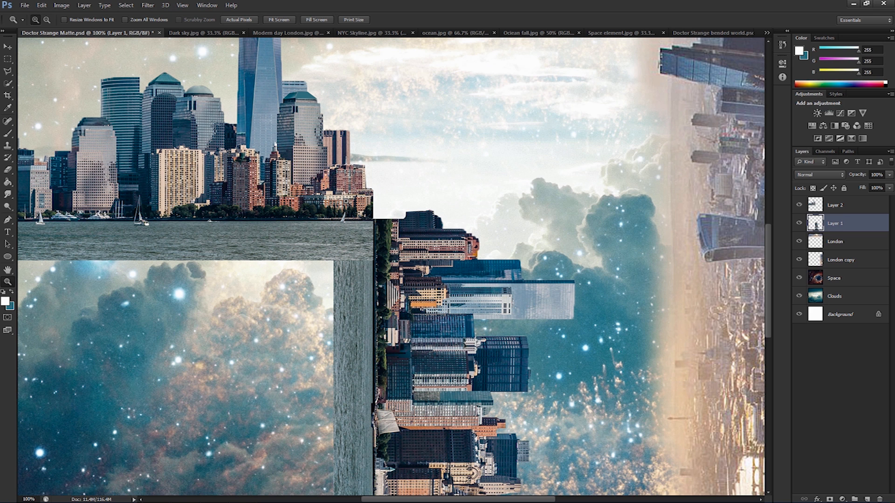
{"action": "left_click", "coordinate": [360, 251]}
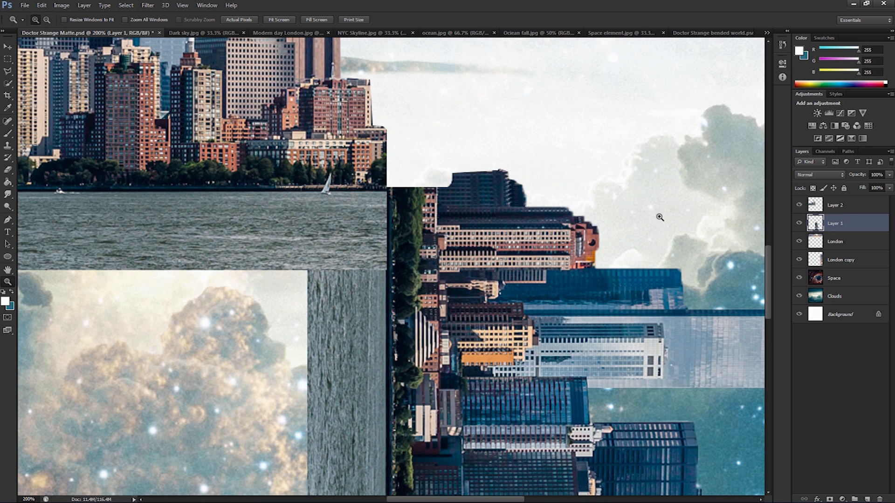
{"action": "left_click", "coordinate": [839, 207]}
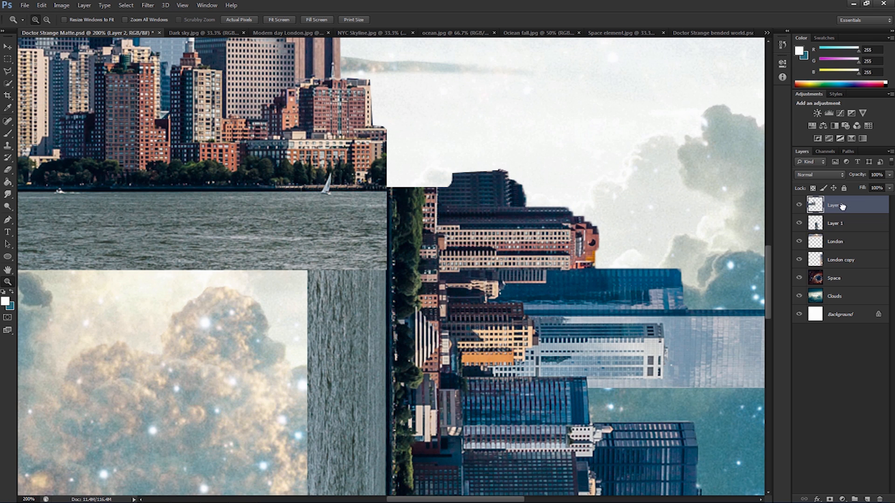
{"action": "left_click", "coordinate": [799, 205]}
{"action": "left_click", "coordinate": [799, 205]}
{"action": "left_click", "coordinate": [8, 71]}
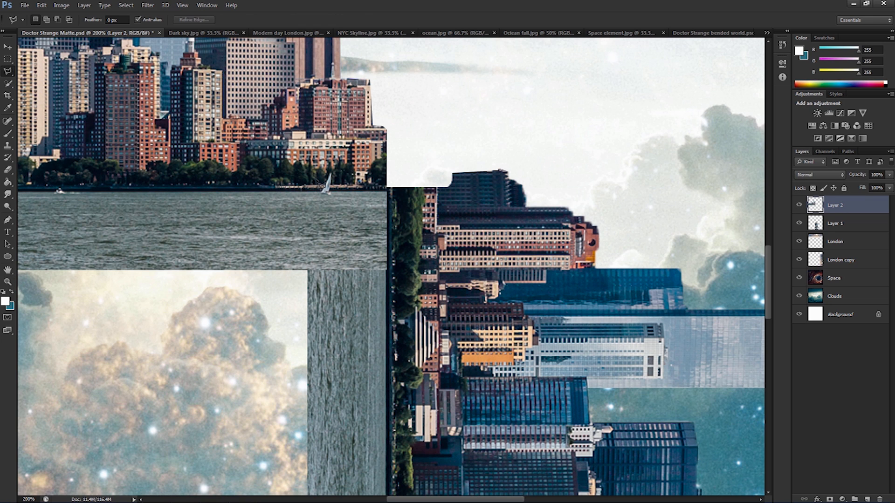
{"action": "left_click", "coordinate": [387, 190]}
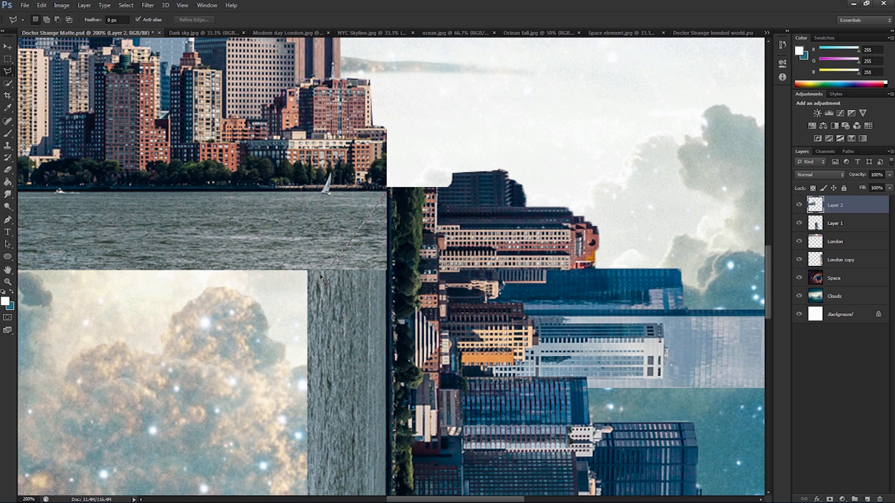
{"action": "left_click", "coordinate": [297, 280]}
{"action": "left_click", "coordinate": [429, 291]}
{"action": "left_click", "coordinate": [424, 168]}
{"action": "key", "text": "Delete"}
{"action": "key", "text": "ctrl+d"}
Merge Layer 2 and Layer 1 into one skyline layer and move it slightly down to the canvas's bottom edge
{"action": "key", "text": "z"}
{"action": "left_click", "coordinate": [406, 208], "text": "alt"}
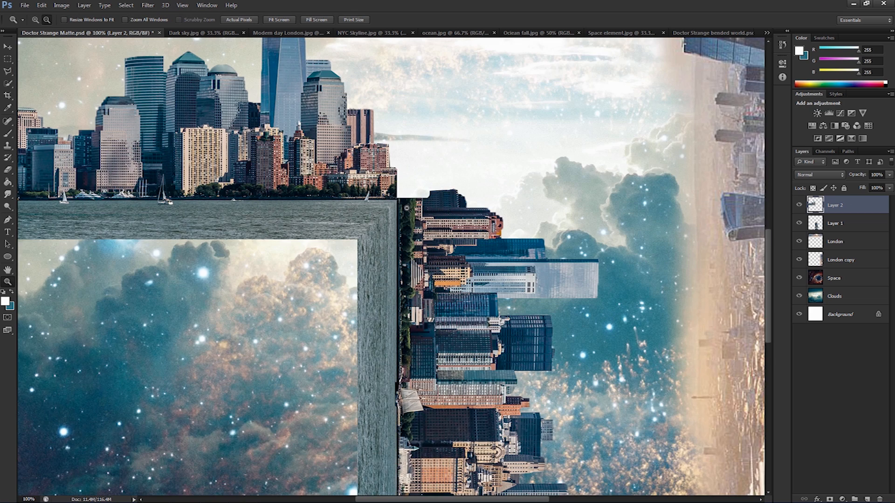
{"action": "left_click", "coordinate": [407, 209], "text": "alt"}
{"action": "left_click", "coordinate": [407, 209], "text": "alt"}
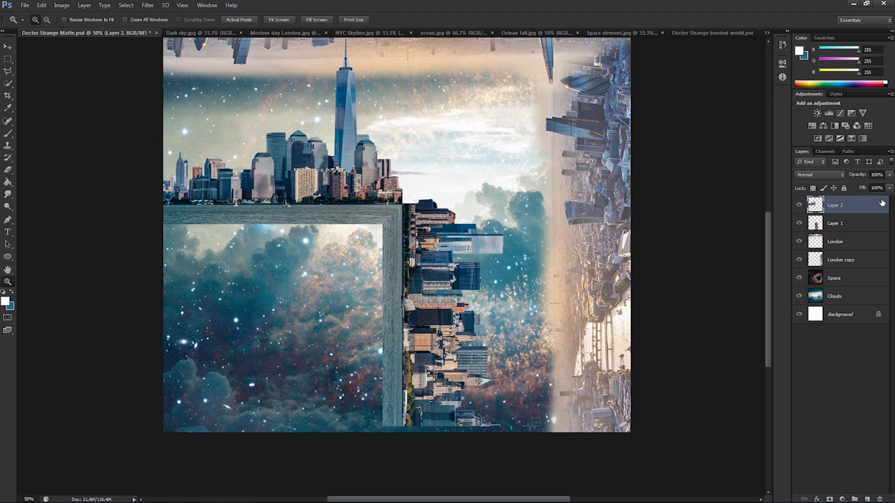
{"action": "key", "text": "v"}
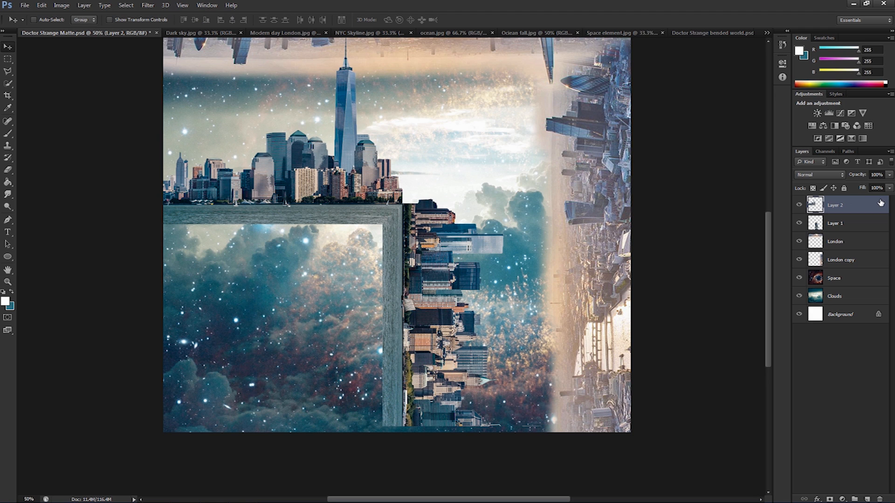
{"action": "left_click", "coordinate": [834, 224], "text": "ctrl"}
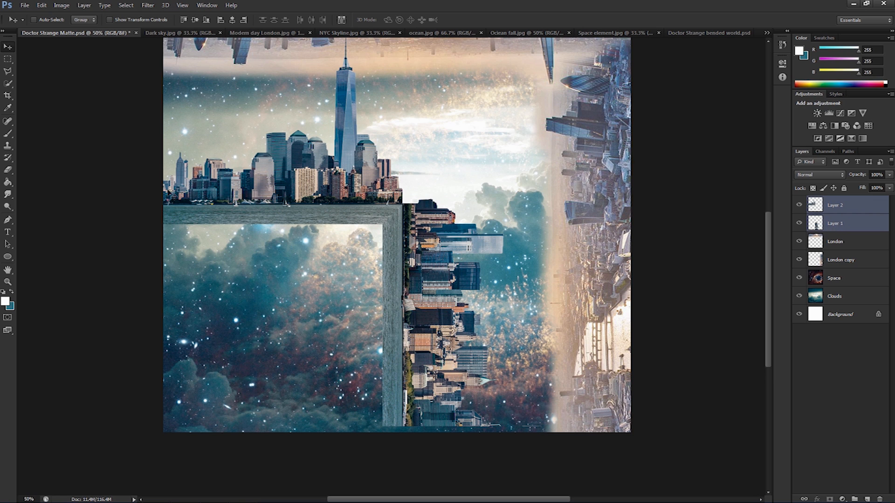
{"action": "left_click", "coordinate": [84, 5]}
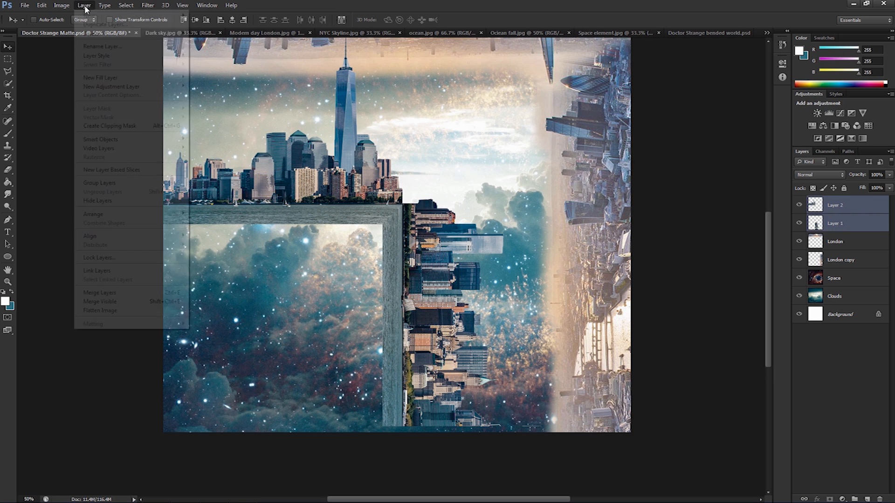
{"action": "left_click", "coordinate": [116, 294]}
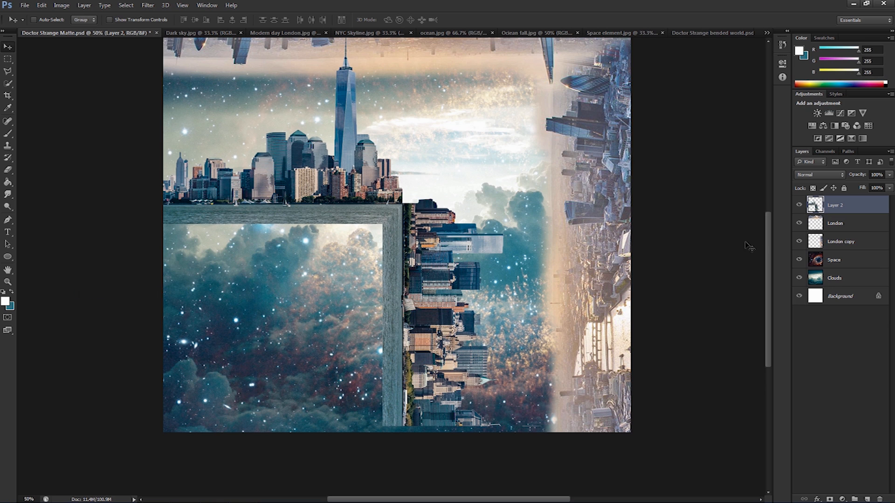
{"action": "mouse_move", "coordinate": [403, 272]}
{"action": "left_mouse_down"}
{"action": "mouse_move", "coordinate": [413, 273]}
{"action": "mouse_move", "coordinate": [402, 270]}
{"action": "mouse_move", "coordinate": [399, 284]}
{"action": "left_mouse_up"}
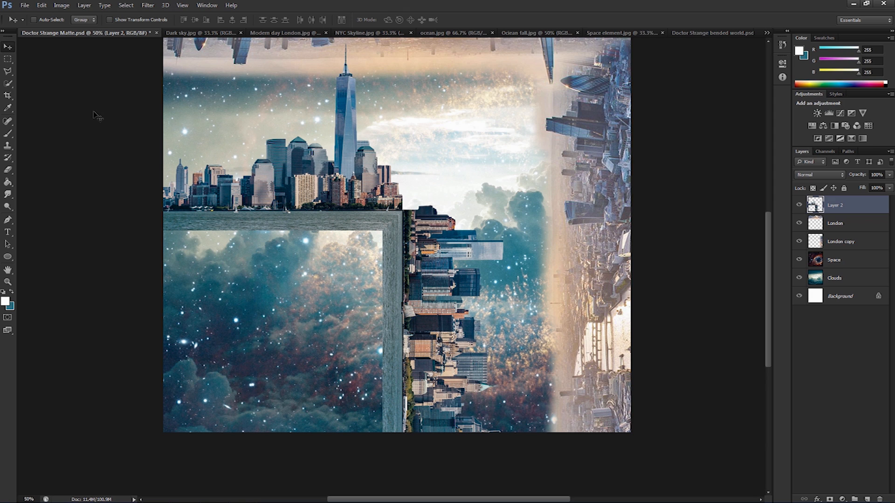
Copy the L-shaped water band to a new layer with a rectangular selection and offset it diagonally down and left
{"action": "left_click", "coordinate": [8, 59]}
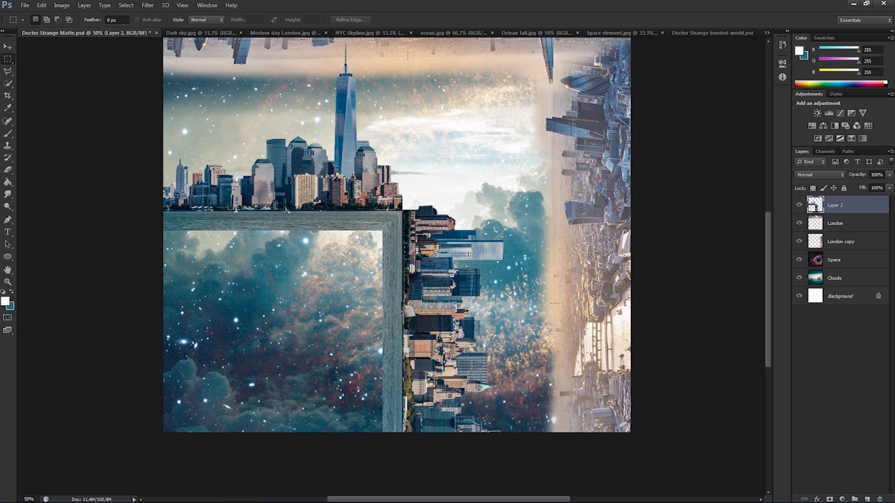
{"action": "left_click_drag", "start_coordinate": [161, 214], "coordinate": [398, 437]}
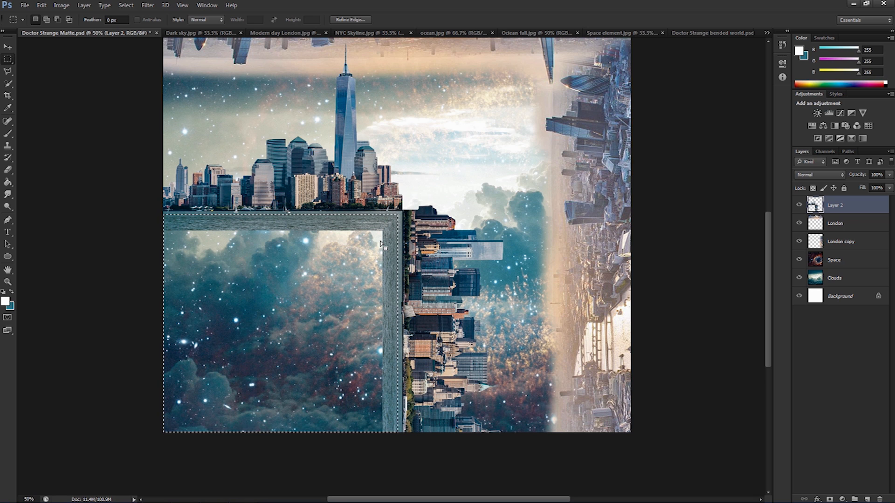
{"action": "key", "text": "ctrl+j"}
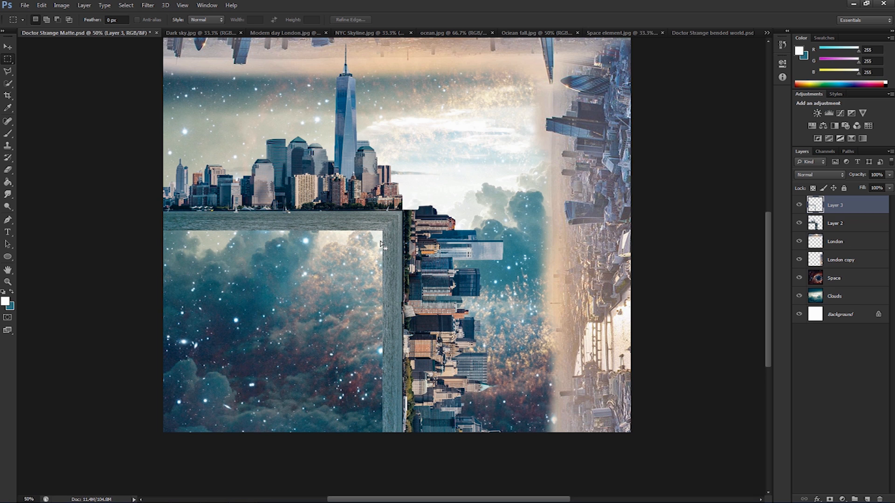
{"action": "key", "text": "v"}
{"action": "left_click_drag", "start_coordinate": [381, 243], "coordinate": [368, 255]}
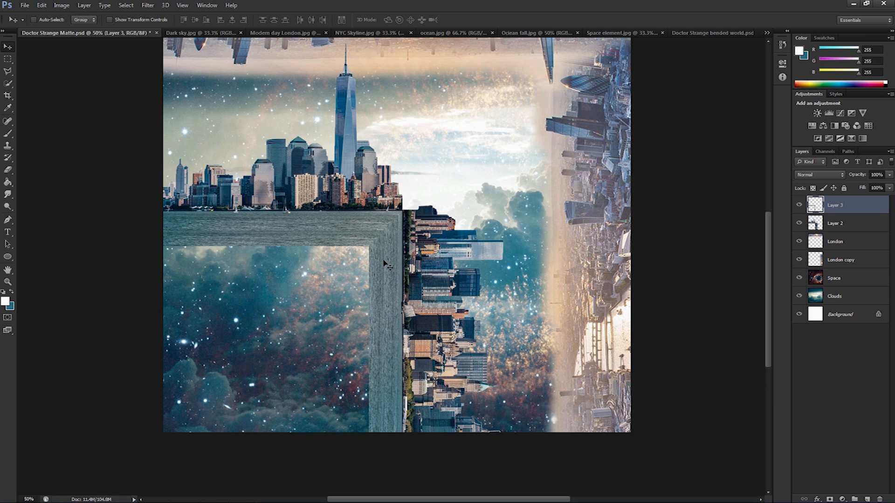
Widen the water with repeated copies offset diagonally down and left, and merge all the water copies into one layer
{"action": "left_click_drag", "start_coordinate": [385, 265], "coordinate": [360, 297]}
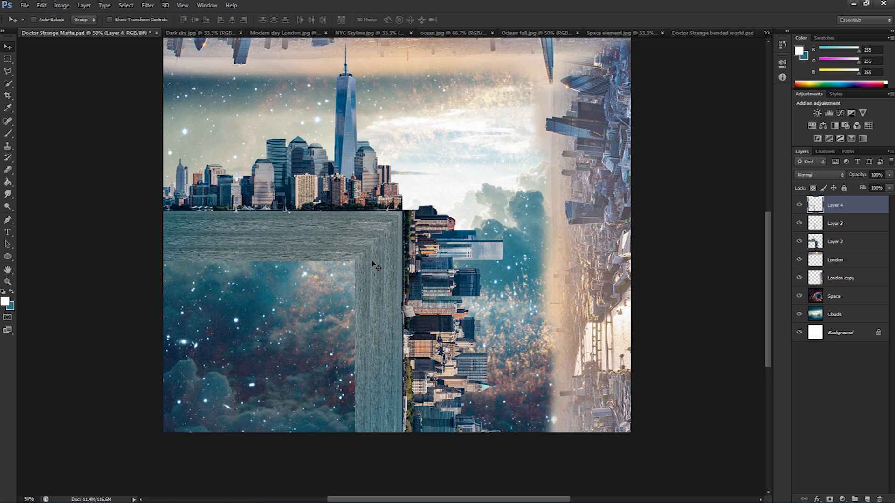
{"action": "key", "text": "ctrl+j"}
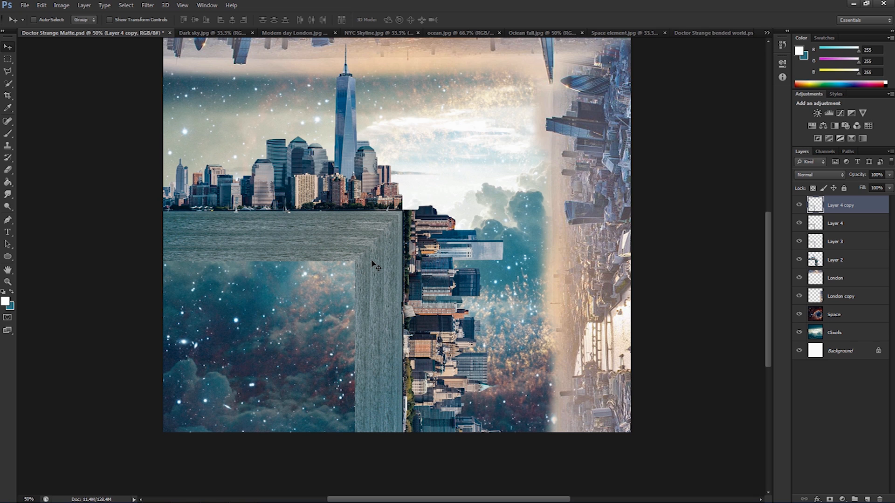
{"action": "left_click_drag", "start_coordinate": [373, 265], "coordinate": [352, 281]}
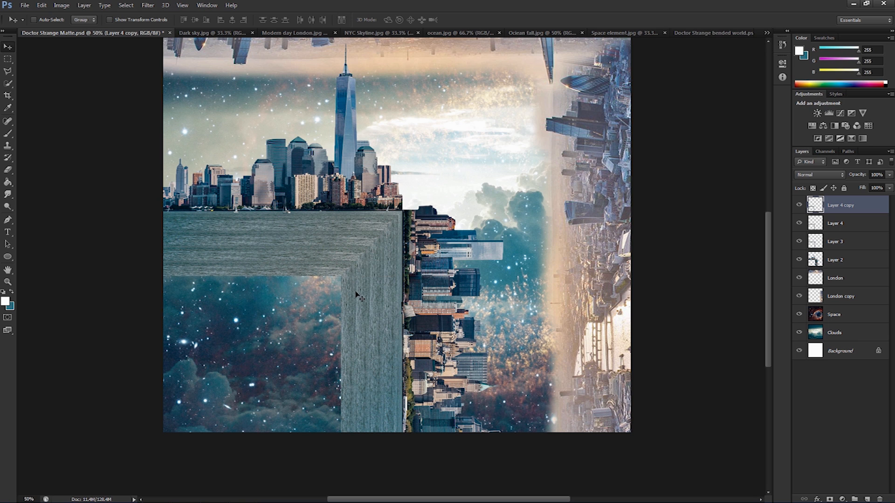
{"action": "mouse_move", "coordinate": [344, 300]}
{"action": "left_mouse_down"}
{"action": "mouse_move", "coordinate": [334, 307]}
{"action": "mouse_move", "coordinate": [349, 295]}
{"action": "left_mouse_up"}
{"action": "left_click_drag", "start_coordinate": [342, 282], "coordinate": [321, 315], "text": "alt"}
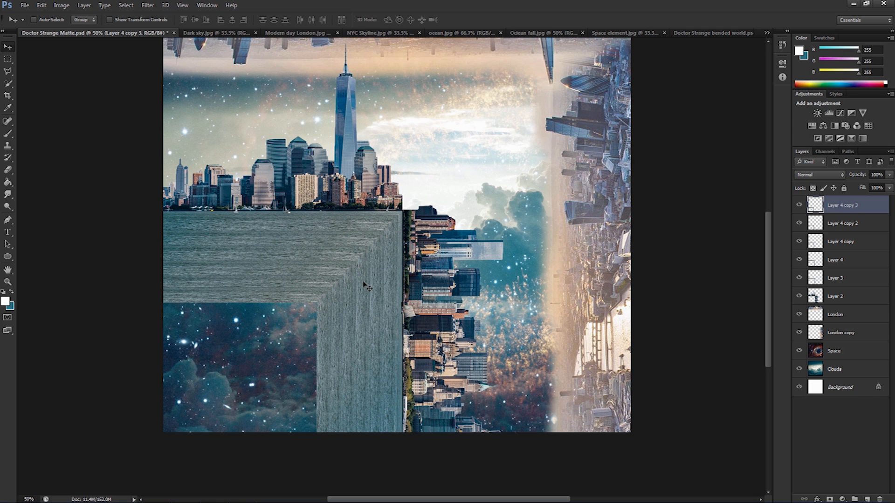
{"action": "left_click_drag", "start_coordinate": [365, 285], "coordinate": [285, 376]}
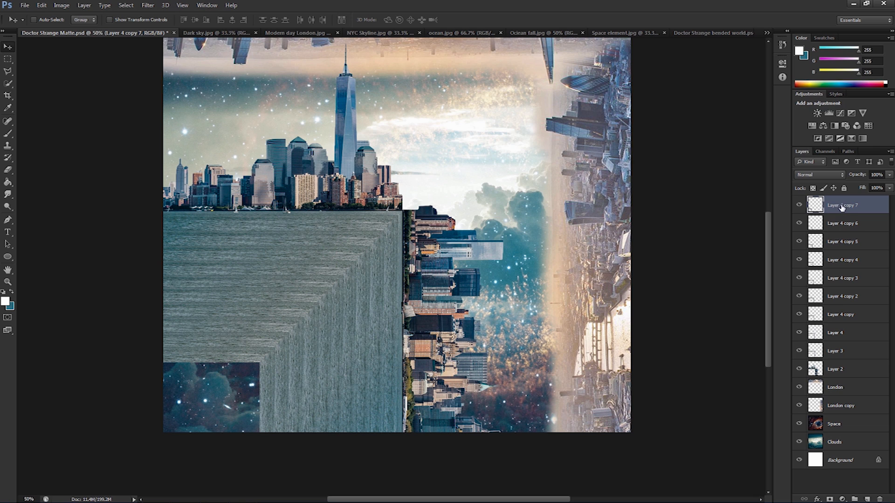
{"action": "left_click", "coordinate": [837, 354], "text": "shift"}
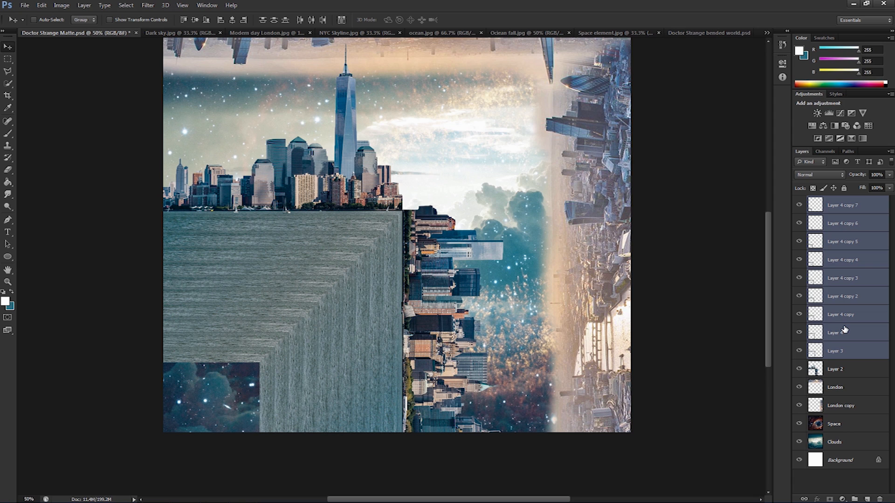
{"action": "key", "text": "ctrl+e"}
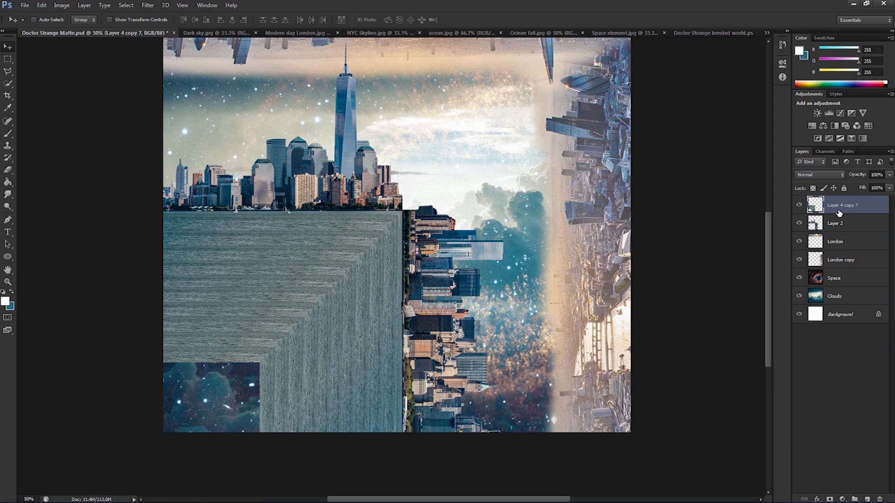
Rename the merged water layer to New York and try repositioning it on its own
{"action": "double_click", "coordinate": [838, 206]}
{"action": "type", "text": "New York"}
{"action": "left_click", "coordinate": [848, 342]}
{"action": "left_click", "coordinate": [830, 207]}
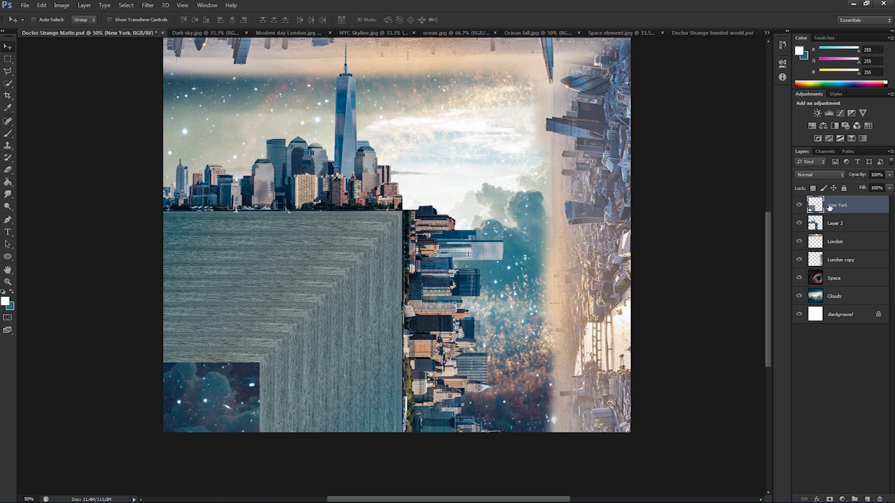
{"action": "mouse_move", "coordinate": [339, 284]}
{"action": "left_mouse_down"}
{"action": "mouse_move", "coordinate": [268, 346]}
{"action": "mouse_move", "coordinate": [280, 361]}
{"action": "mouse_move", "coordinate": [343, 280]}
{"action": "left_mouse_up"}
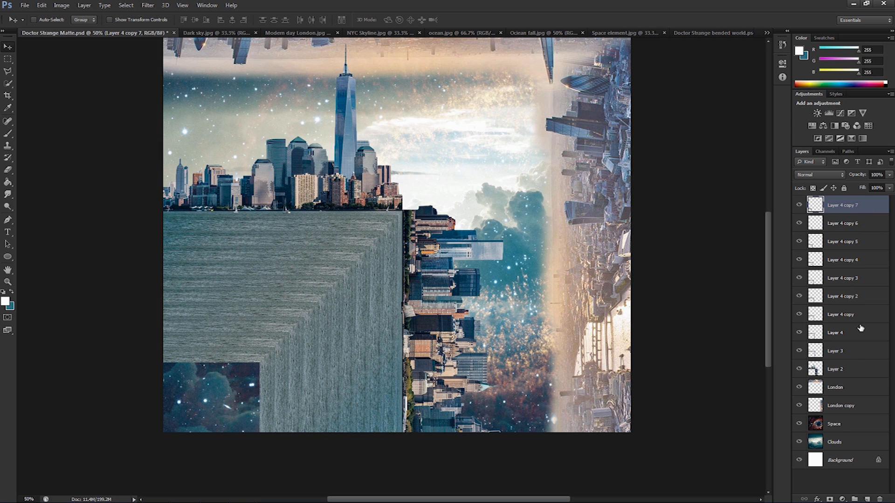
Merge all layers from Layer 4 copy 7 down to Layer 2 and shift the merged skyline slightly right and down
{"action": "left_click", "coordinate": [835, 371], "text": "shift"}
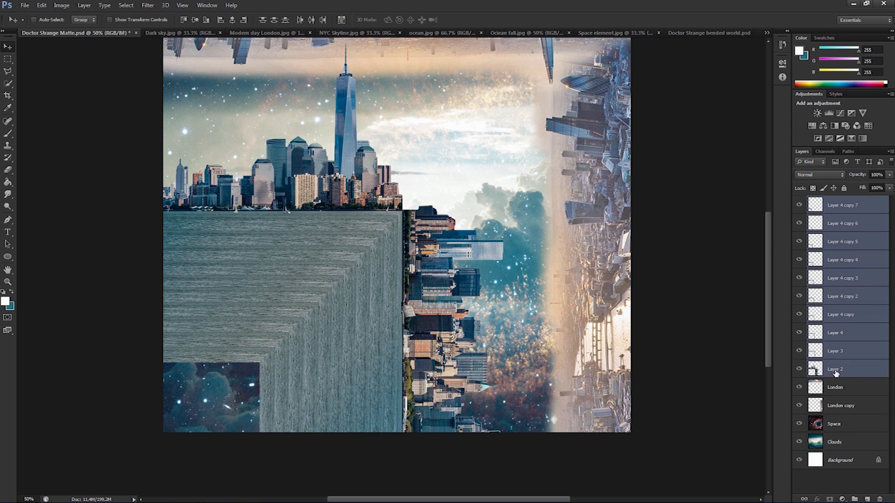
{"action": "key", "text": "ctrl+e"}
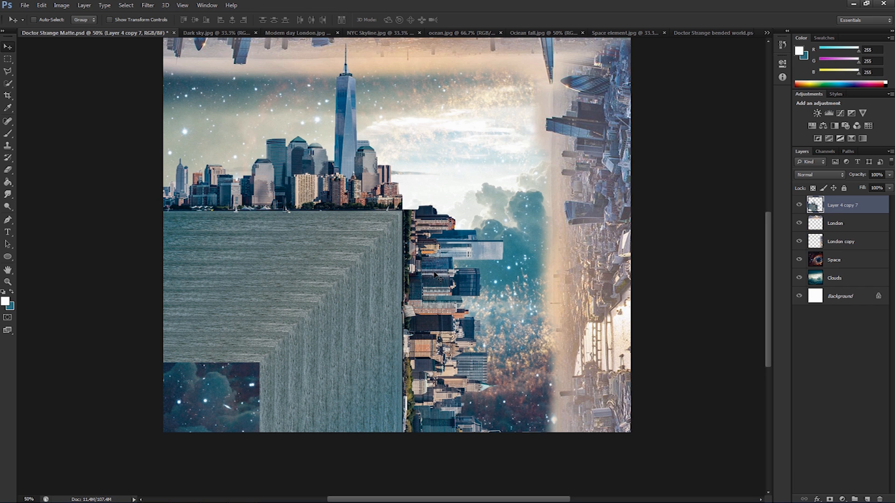
{"action": "left_click_drag", "start_coordinate": [381, 271], "coordinate": [281, 332]}
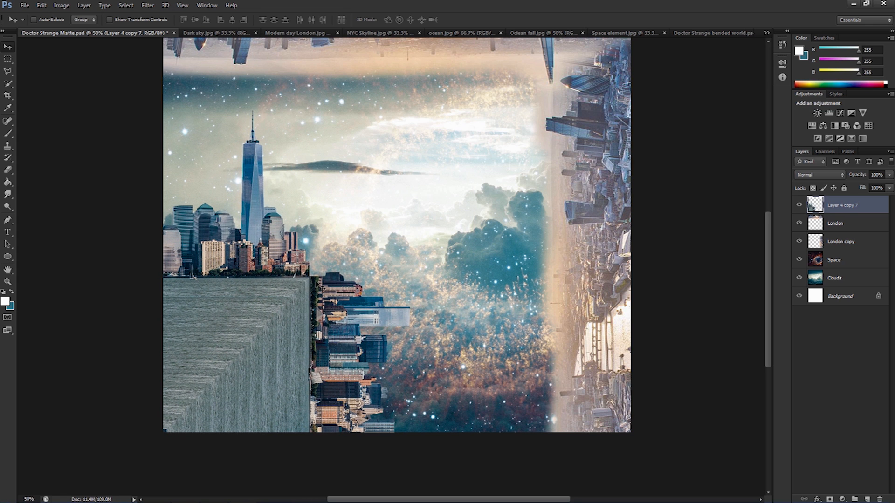
{"action": "left_click_drag", "start_coordinate": [259, 320], "coordinate": [340, 245]}
{"action": "left_click_drag", "start_coordinate": [256, 353], "coordinate": [289, 362]}
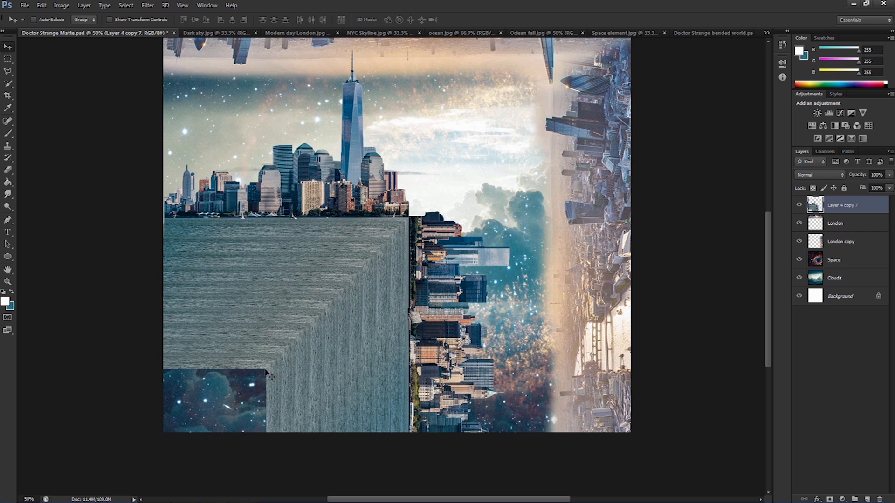
Copy the inner corner of the water to a new layer with a rectangular selection and move it diagonally down-left over the gap
{"action": "left_click", "coordinate": [8, 58]}
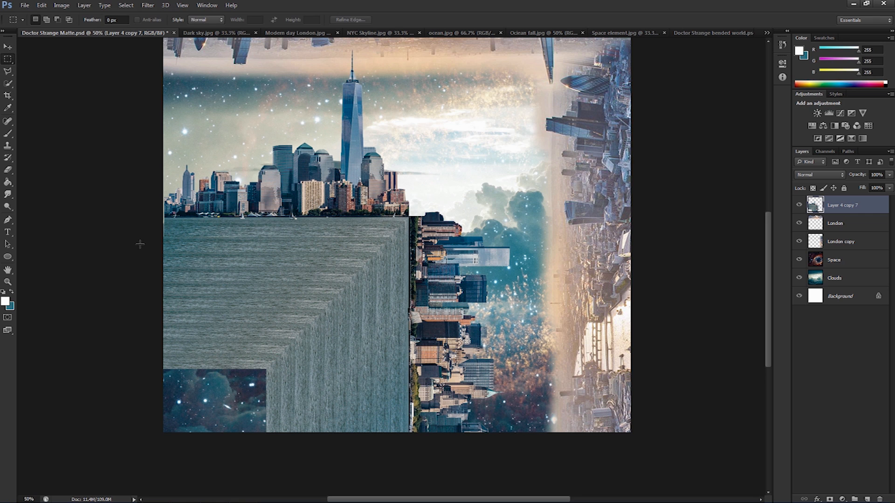
{"action": "left_click_drag", "start_coordinate": [127, 255], "coordinate": [357, 444]}
{"action": "key", "text": "ctrl+j"}
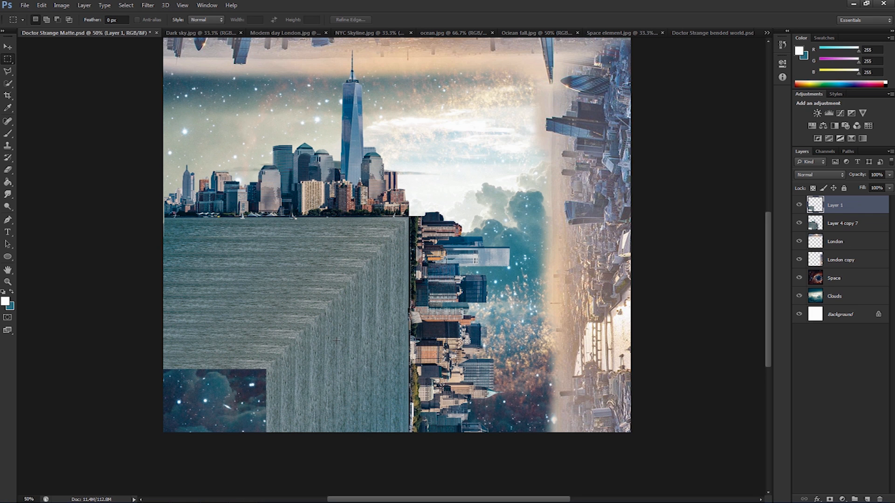
{"action": "key", "text": "v"}
{"action": "left_click_drag", "start_coordinate": [335, 331], "coordinate": [245, 424]}
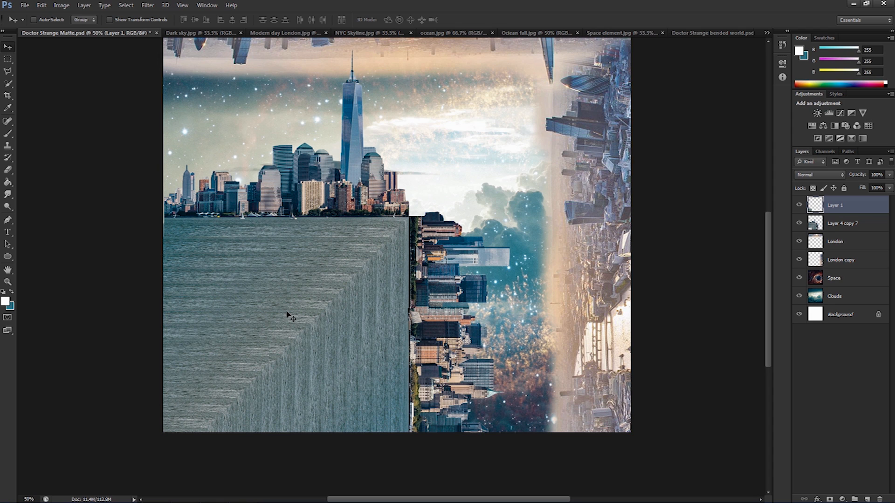
Merge the water patch with the skyline layer and rename the merged layer New york
{"action": "left_click", "coordinate": [837, 223]}
{"action": "key", "text": "Delete"}
{"action": "double_click", "coordinate": [836, 206]}
{"action": "type", "text": "New yo"}
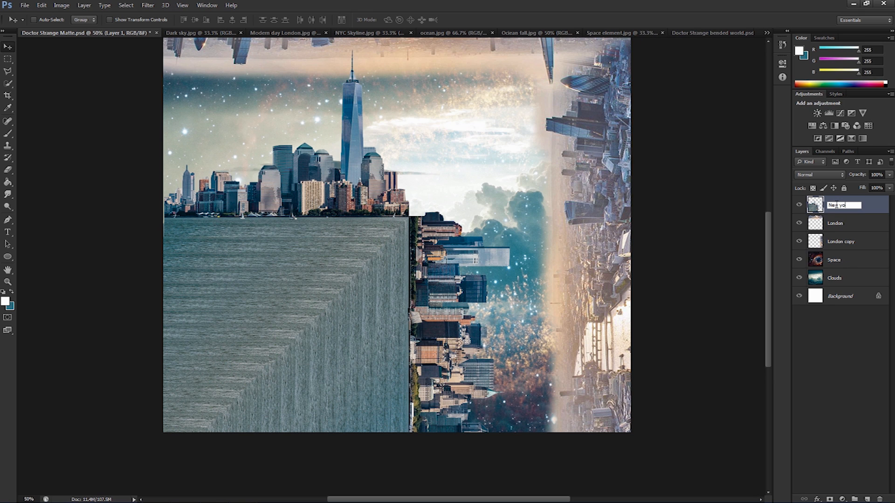
{"action": "type", "text": "rk"}
{"action": "left_click", "coordinate": [842, 325]}
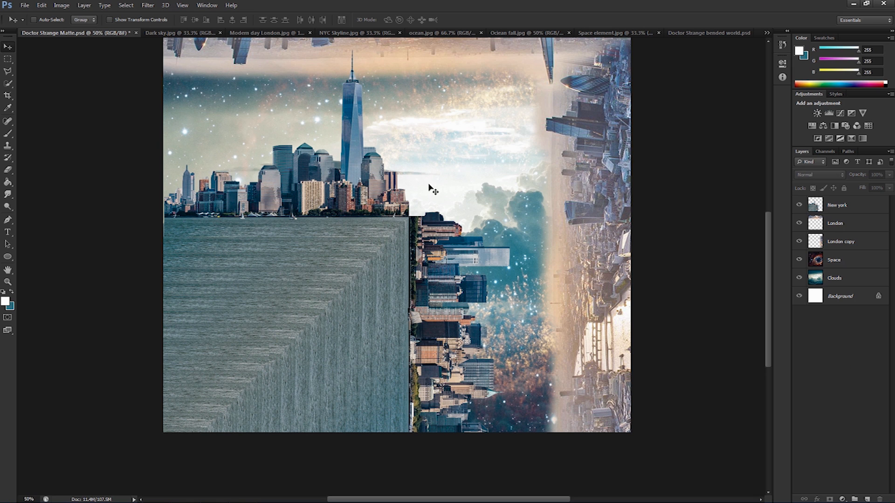
Lighten the diagonal water fold on the New york layer with a size 60 Dodge tool, Midtones range, 50% exposure
{"action": "key", "text": "z"}
{"action": "left_click", "coordinate": [415, 190], "text": "alt"}
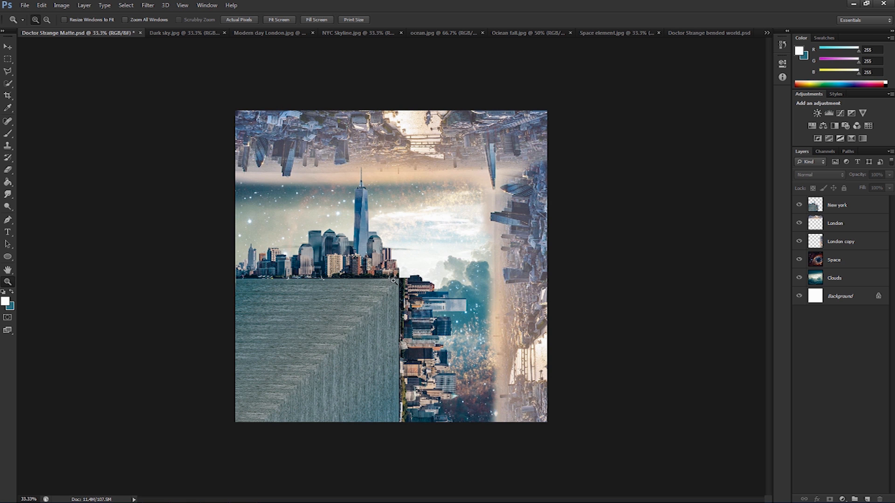
{"action": "left_click", "coordinate": [363, 323]}
{"action": "scroll", "coordinate": [197, 228], "scroll_direction": "down", "scroll_amount": 3}
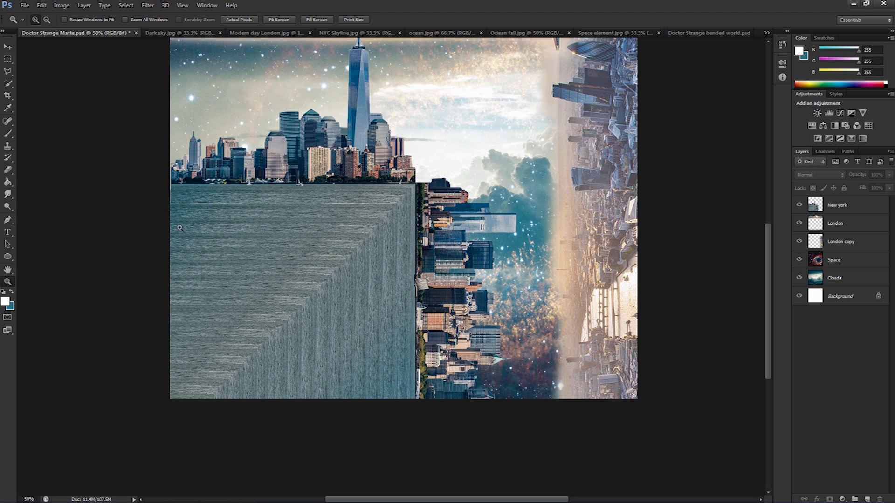
{"action": "left_click_drag", "start_coordinate": [7, 206], "coordinate": [40, 206]}
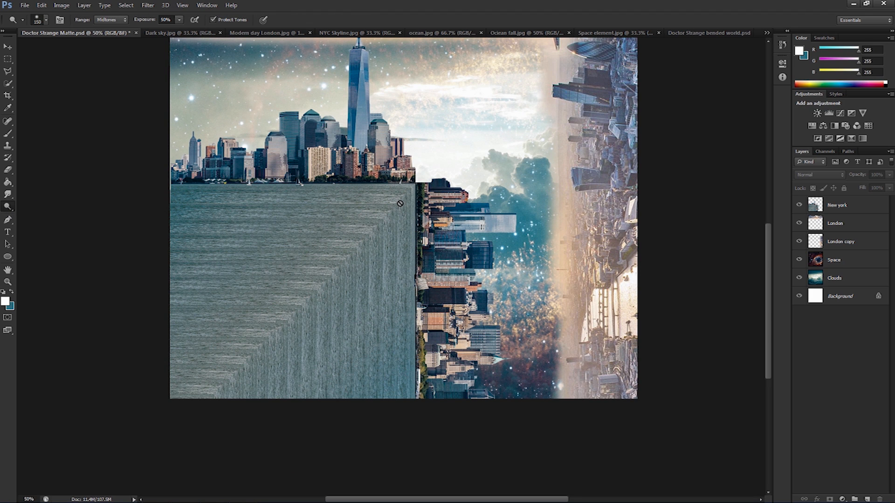
{"action": "left_click", "coordinate": [839, 205]}
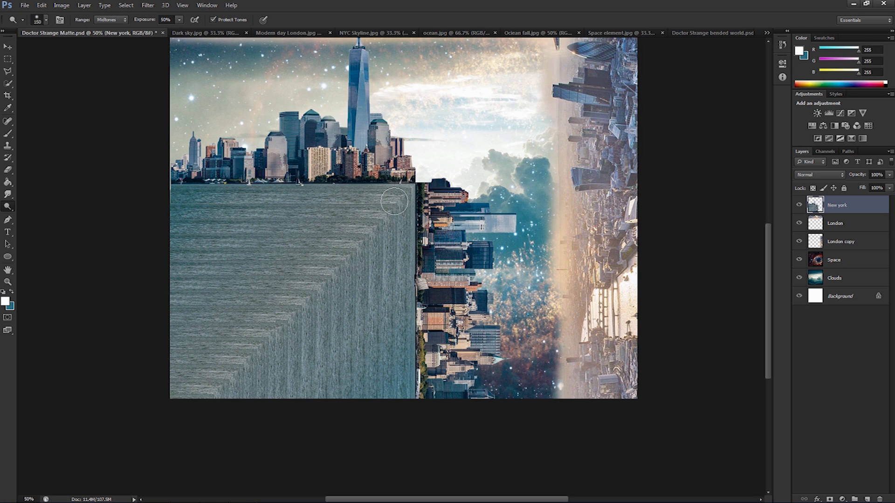
{"action": "key", "text": "bracketleft"}
{"action": "key", "text": "bracketleft"}
{"action": "key", "text": "bracketleft"}
{"action": "key", "text": "bracketleft"}
{"action": "key", "text": "bracketleft"}
{"action": "key", "text": "bracketleft"}
{"action": "mouse_move", "coordinate": [206, 398]}
{"action": "left_mouse_down"}
{"action": "mouse_move", "coordinate": [400, 229]}
{"action": "mouse_move", "coordinate": [412, 195]}
{"action": "left_mouse_up"}
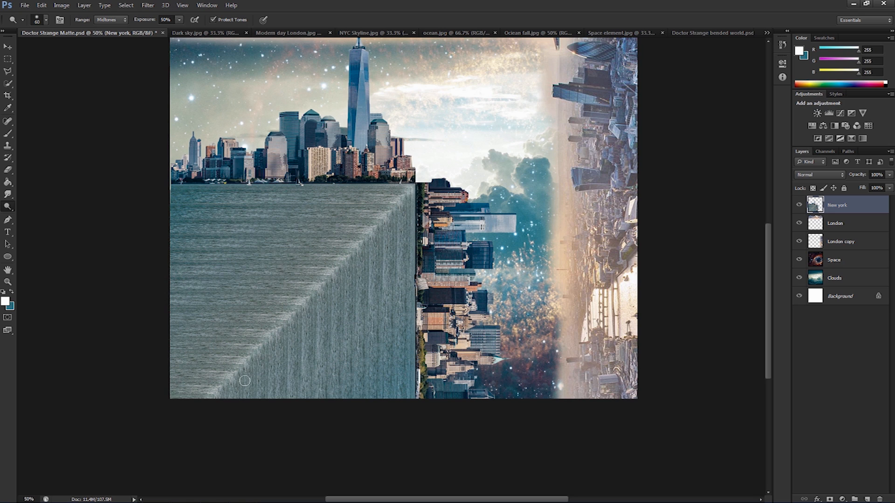
{"action": "left_click", "coordinate": [213, 400], "text": "shift"}
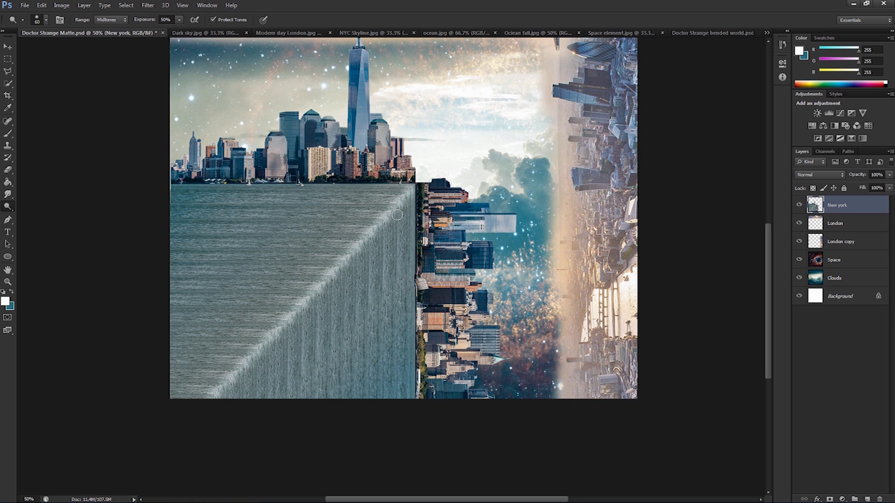
Move the New york layer down and left, and shift the London layer slightly down
{"action": "key", "text": "z"}
{"action": "left_click", "coordinate": [421, 194], "text": "alt"}
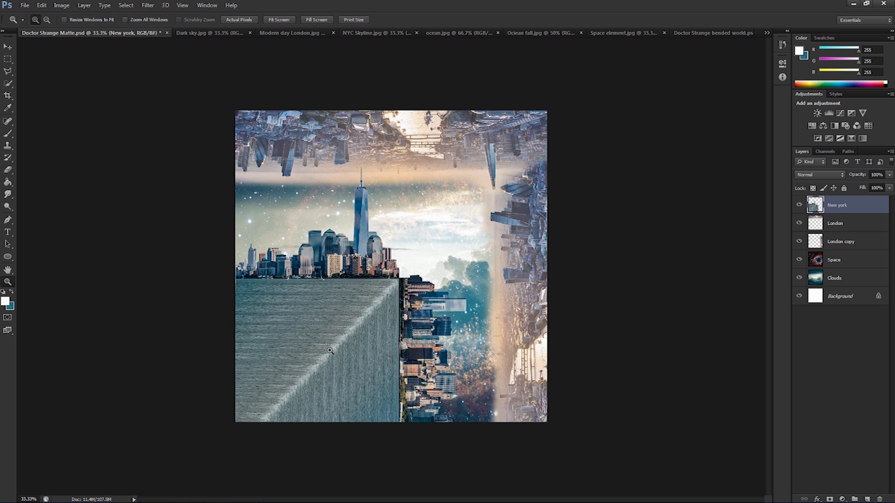
{"action": "key", "text": "v"}
{"action": "mouse_move", "coordinate": [334, 356]}
{"action": "left_mouse_down"}
{"action": "mouse_move", "coordinate": [308, 363]}
{"action": "mouse_move", "coordinate": [317, 360]}
{"action": "left_mouse_up"}
{"action": "left_click", "coordinate": [837, 225]}
{"action": "left_click_drag", "start_coordinate": [490, 148], "coordinate": [490, 152]}
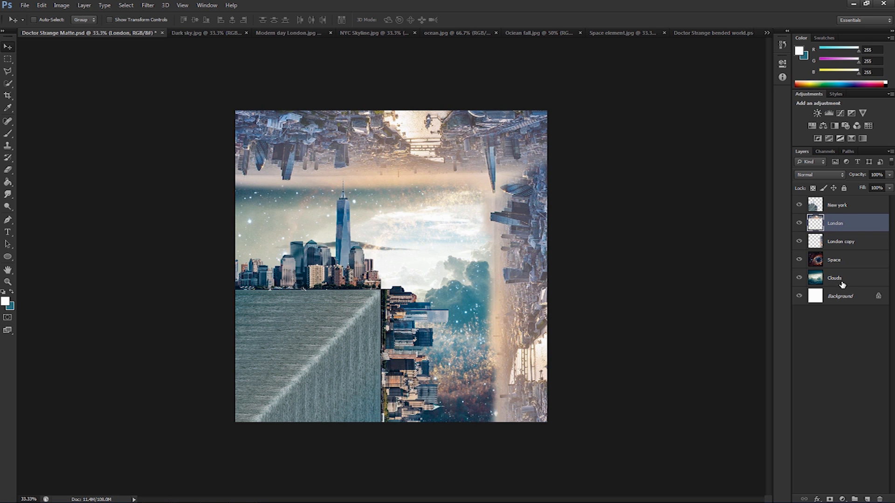
Add a Curves adjustment layer above New york and shape the RGB curve into a gentle S for more contrast
{"action": "left_click", "coordinate": [839, 206]}
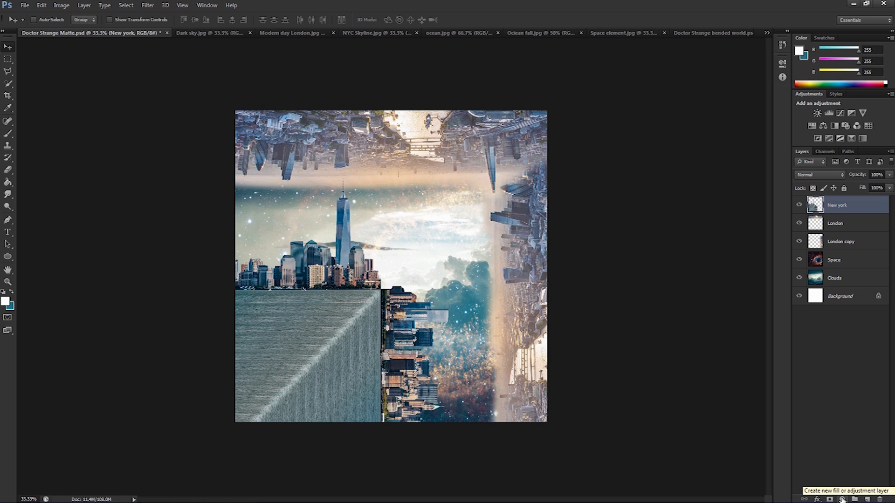
{"action": "left_click", "coordinate": [842, 499]}
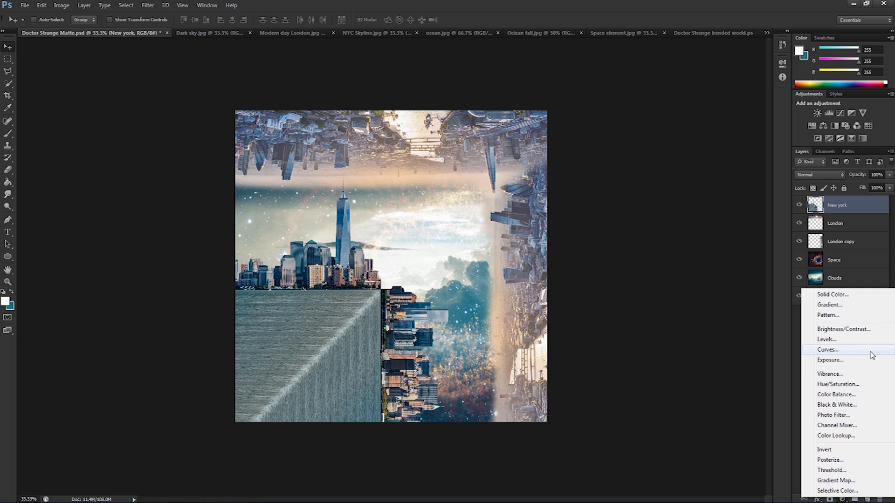
{"action": "left_click", "coordinate": [830, 351]}
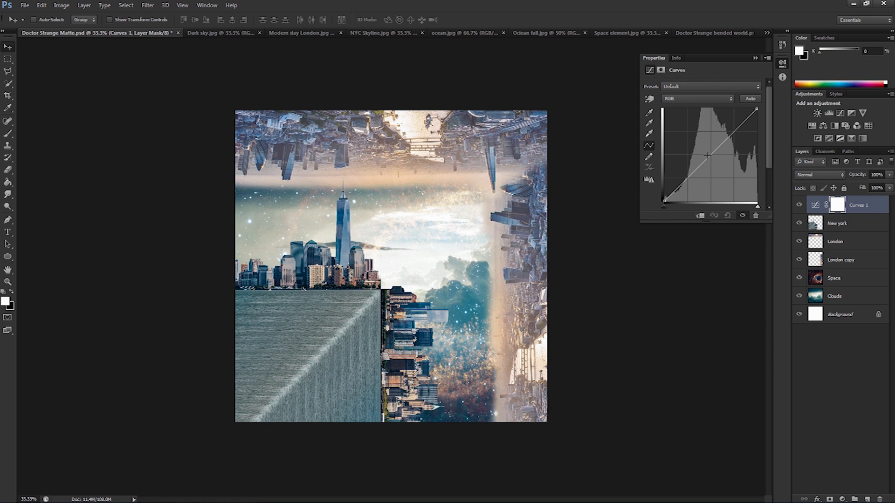
{"action": "left_click_drag", "start_coordinate": [703, 162], "coordinate": [730, 125]}
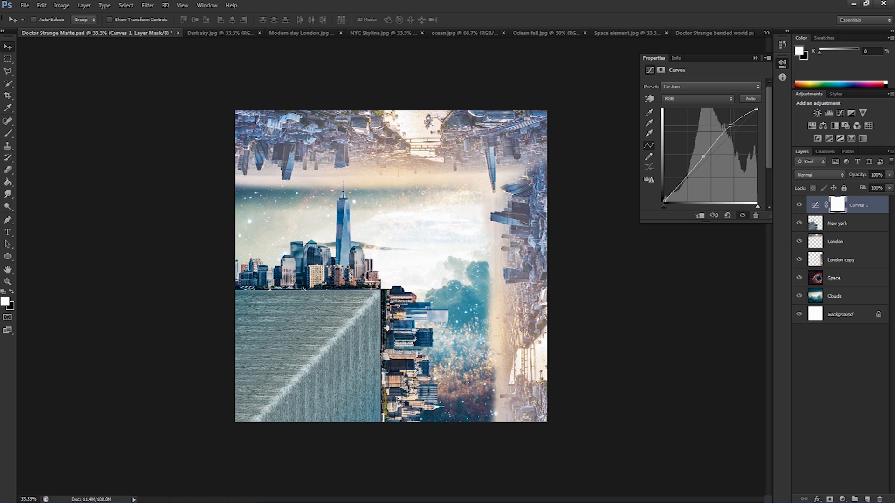
{"action": "left_click_drag", "start_coordinate": [703, 156], "coordinate": [706, 157]}
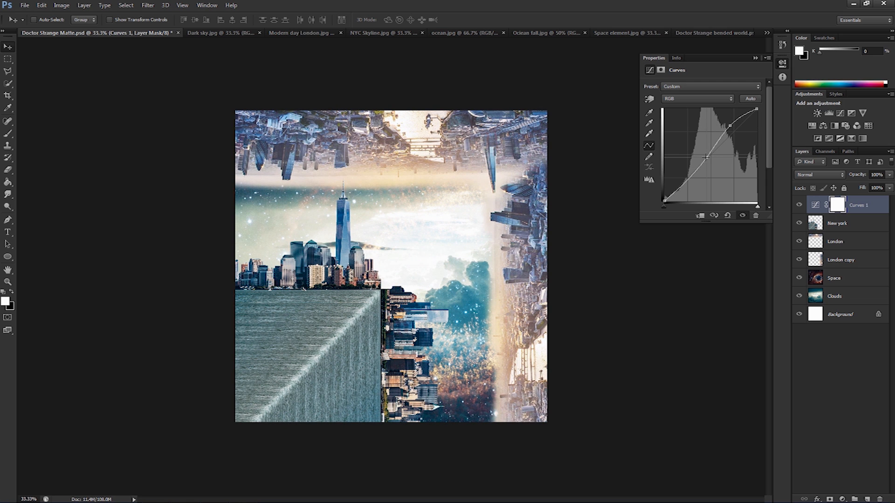
Raise the Red channel curve in the midtones and highlights to warm the image
{"action": "left_click", "coordinate": [713, 98]}
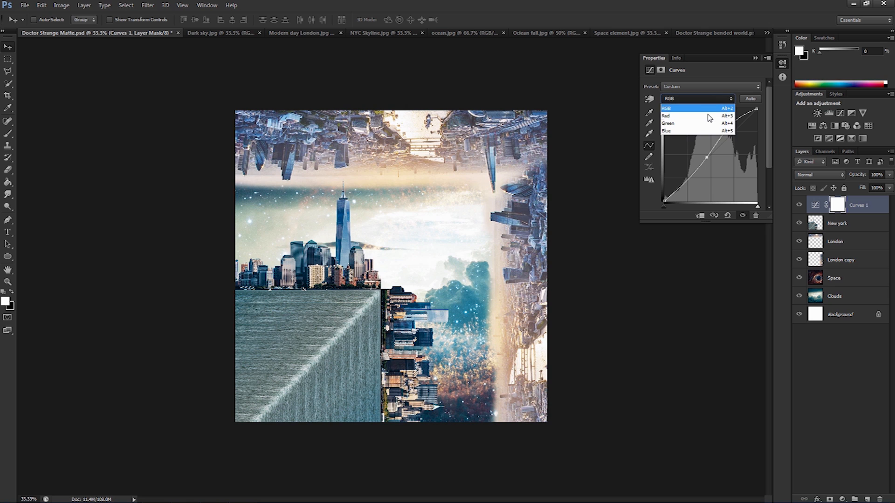
{"action": "left_click", "coordinate": [708, 116]}
{"action": "mouse_move", "coordinate": [708, 157]}
{"action": "left_mouse_down"}
{"action": "mouse_move", "coordinate": [708, 144]}
{"action": "mouse_move", "coordinate": [700, 157]}
{"action": "left_mouse_up"}
{"action": "left_click", "coordinate": [744, 120]}
{"action": "left_click_drag", "start_coordinate": [744, 120], "coordinate": [740, 118]}
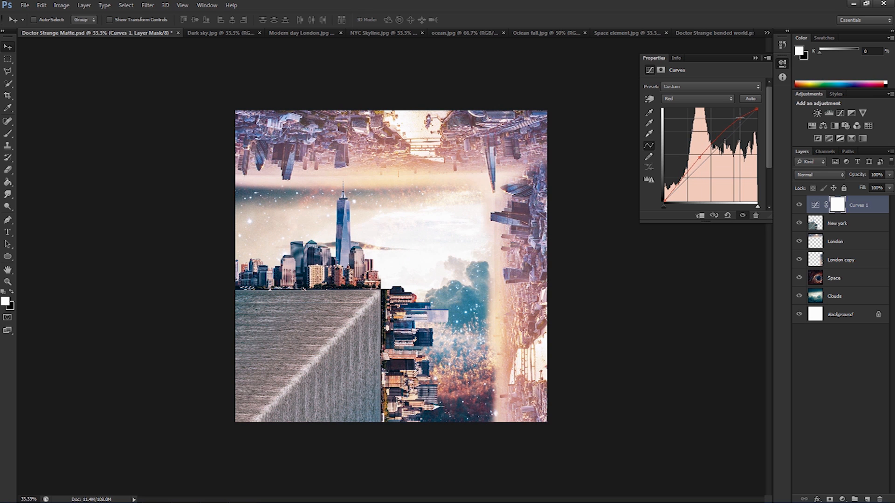
Raise the Blue channel curve slightly in the shadows and collapse the adjustment settings
{"action": "left_click", "coordinate": [730, 99]}
{"action": "left_click", "coordinate": [718, 132]}
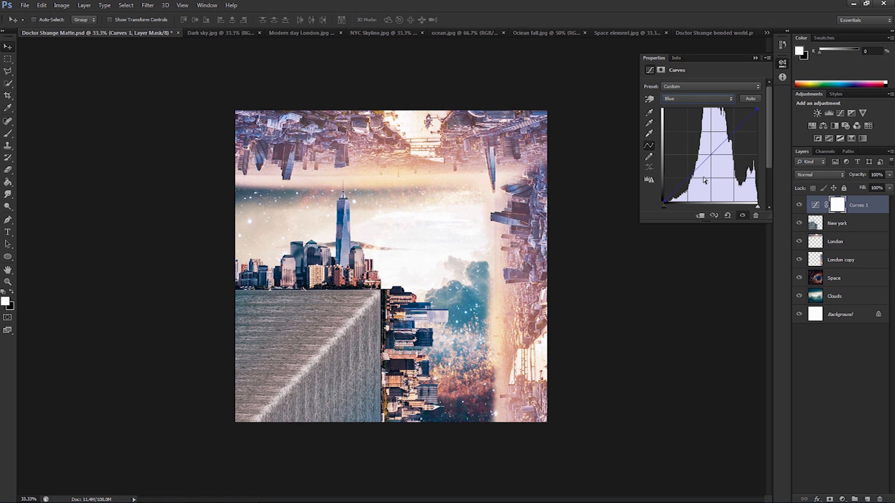
{"action": "left_click_drag", "start_coordinate": [695, 171], "coordinate": [684, 178]}
{"action": "left_click", "coordinate": [755, 57]}
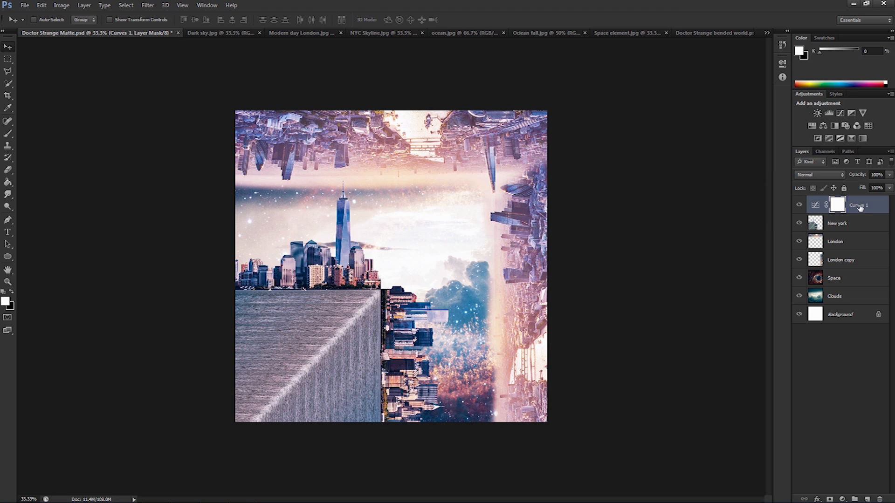
Rotate the London copy layer by about -2.7° with Free Transform
{"action": "left_click", "coordinate": [839, 260]}
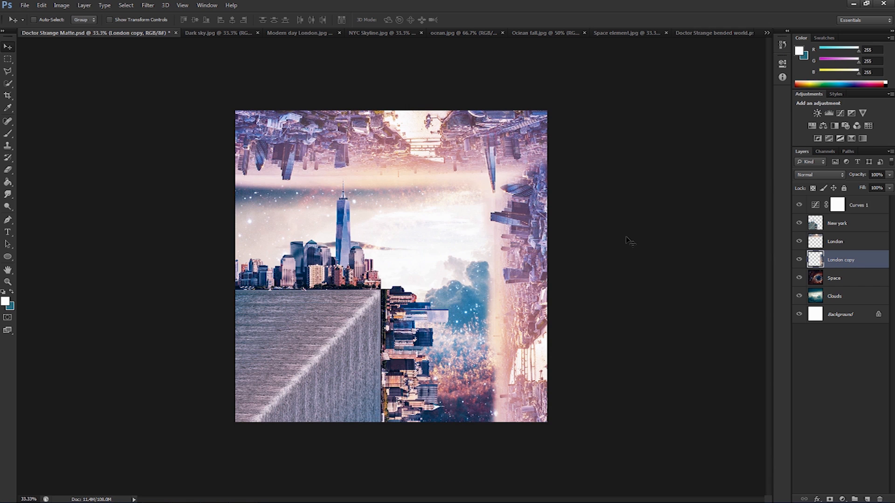
{"action": "key", "text": "ctrl+t"}
{"action": "left_click_drag", "start_coordinate": [685, 258], "coordinate": [683, 250]}
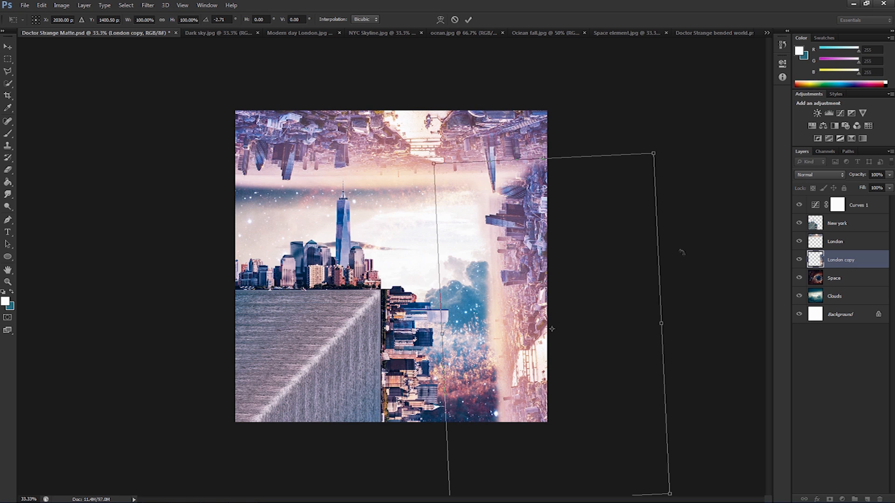
{"action": "key", "text": "Return"}
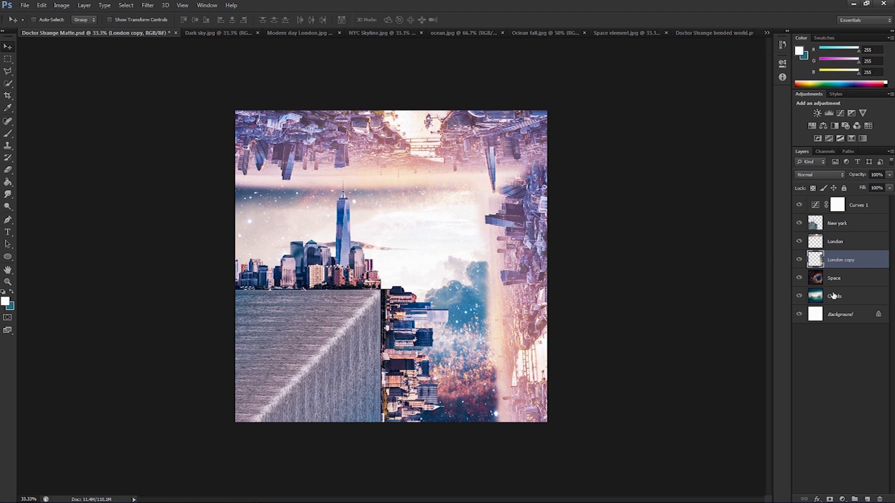
Delete the white Background layer
{"action": "left_click", "coordinate": [838, 317]}
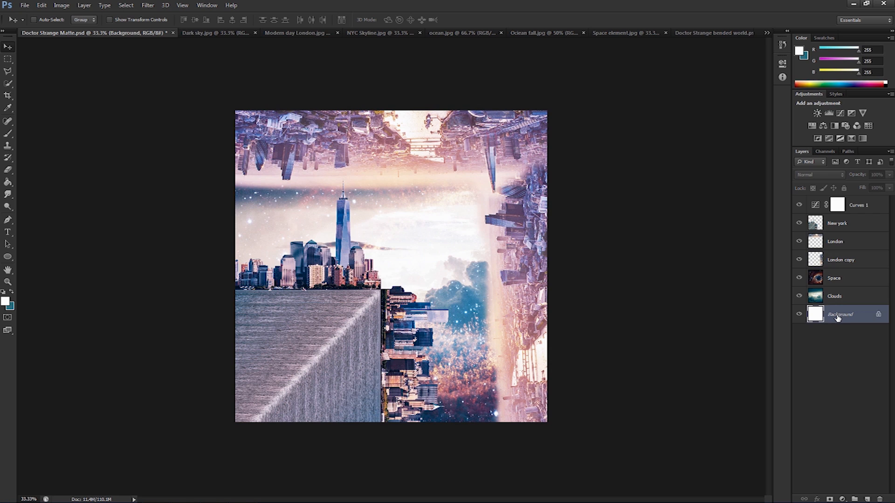
{"action": "key", "text": "Delete"}
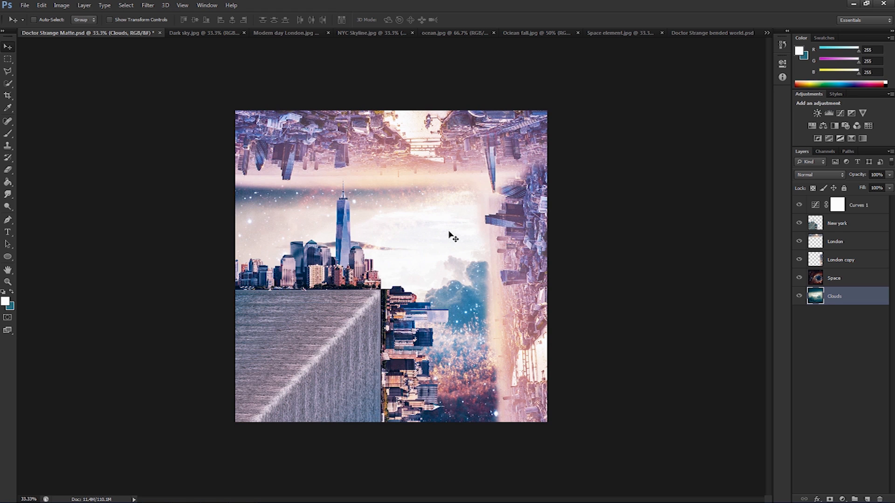
Save the document as a new Photoshop file named Doctor Strange Matte fin
{"action": "left_click", "coordinate": [25, 5]}
{"action": "left_click", "coordinate": [75, 118]}
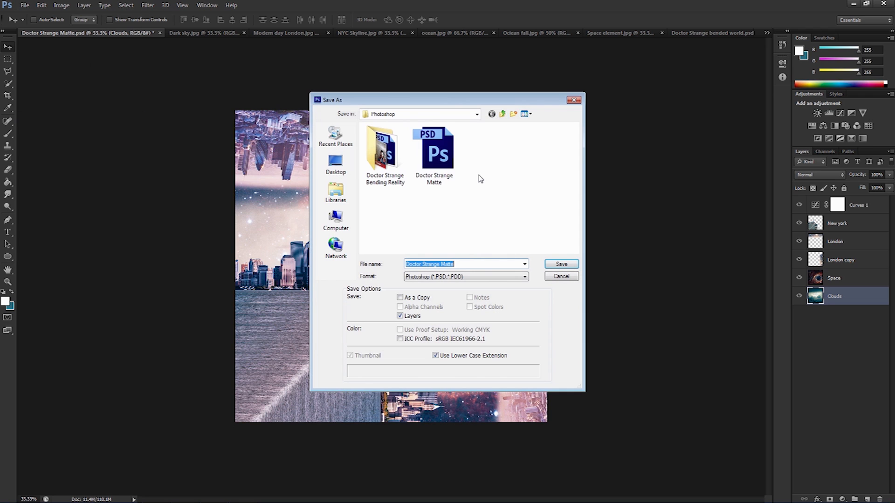
{"action": "left_click", "coordinate": [462, 264]}
{"action": "type", "text": "fin"}
{"action": "left_click", "coordinate": [571, 264]}
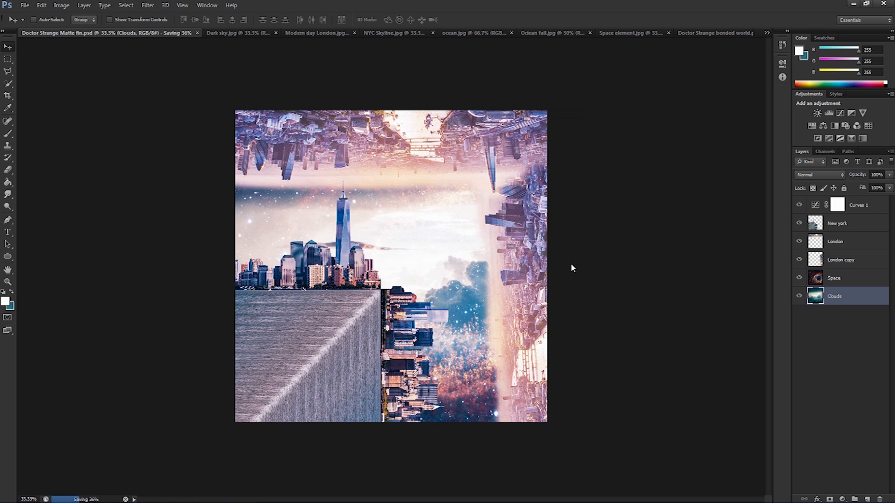